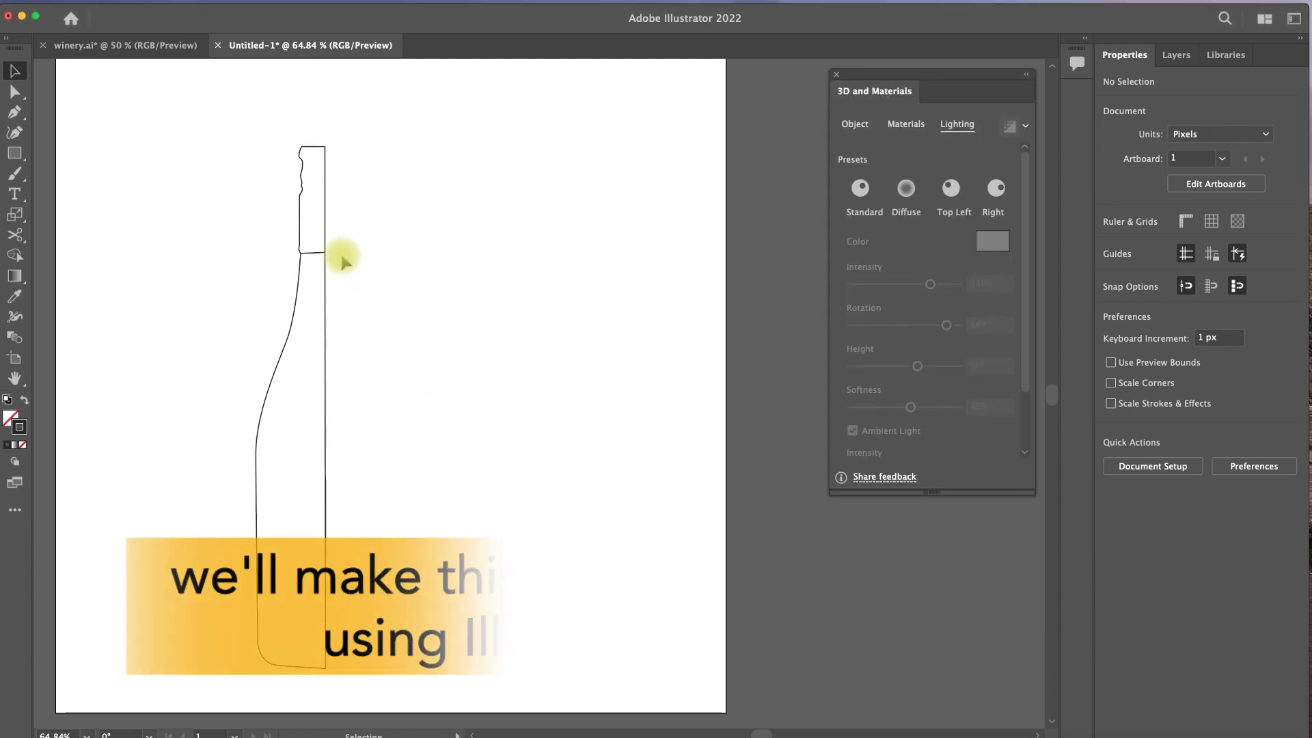
Nudge the bottle half-profile outline slightly lower-right, leaving it unfilled
click(301, 272)
drag(325, 264, 334, 269)
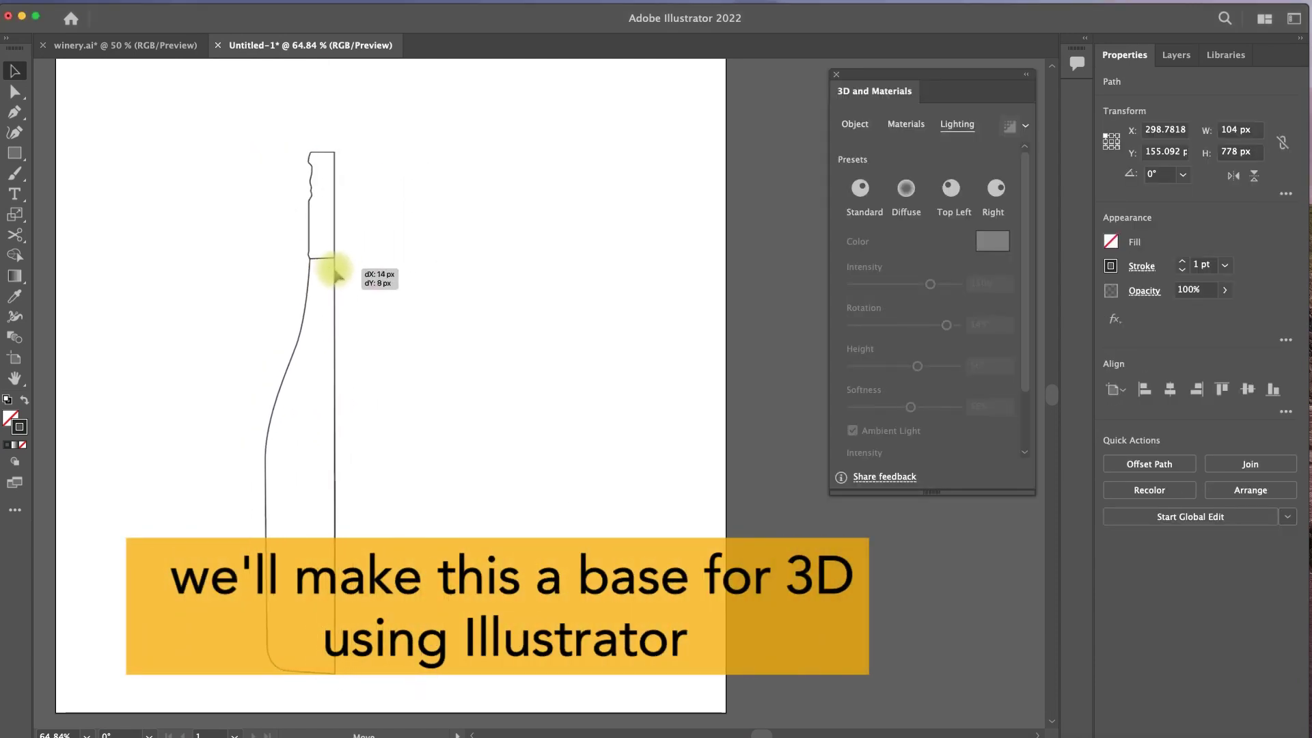
click(24, 402)
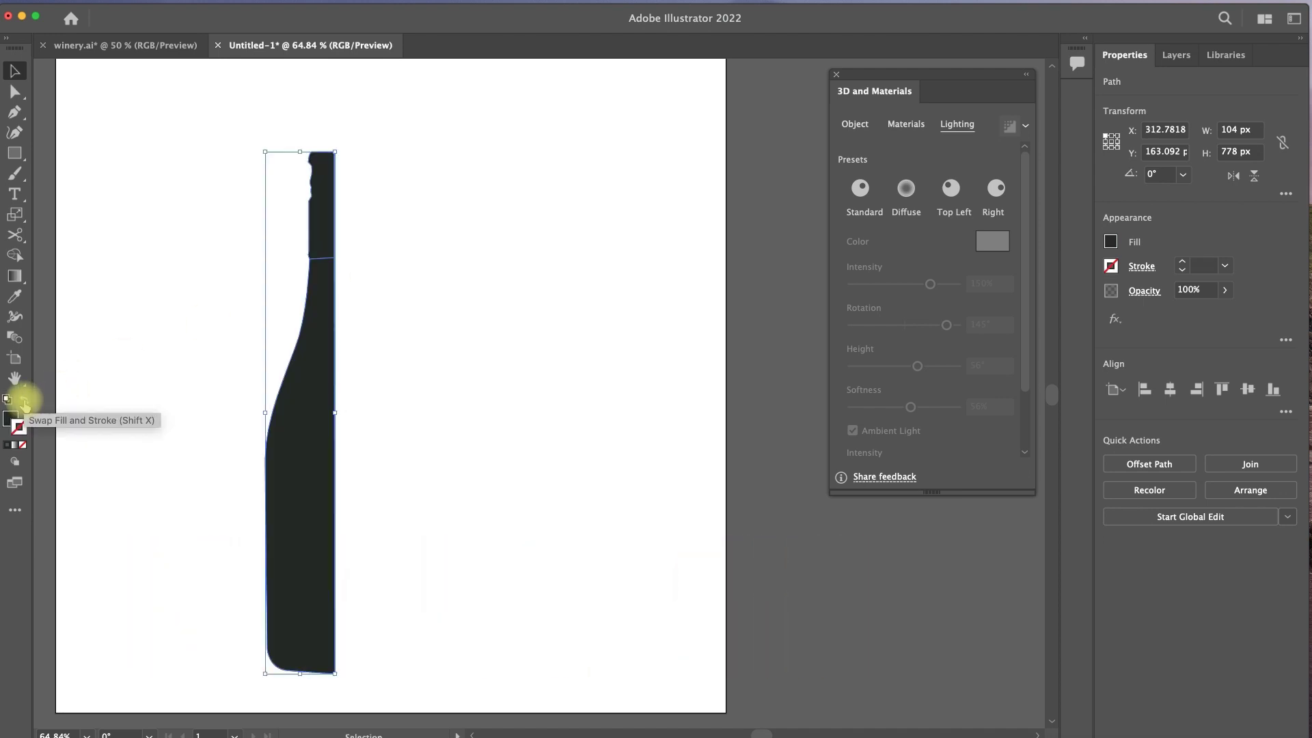
click(24, 402)
click(399, 277)
click(308, 265)
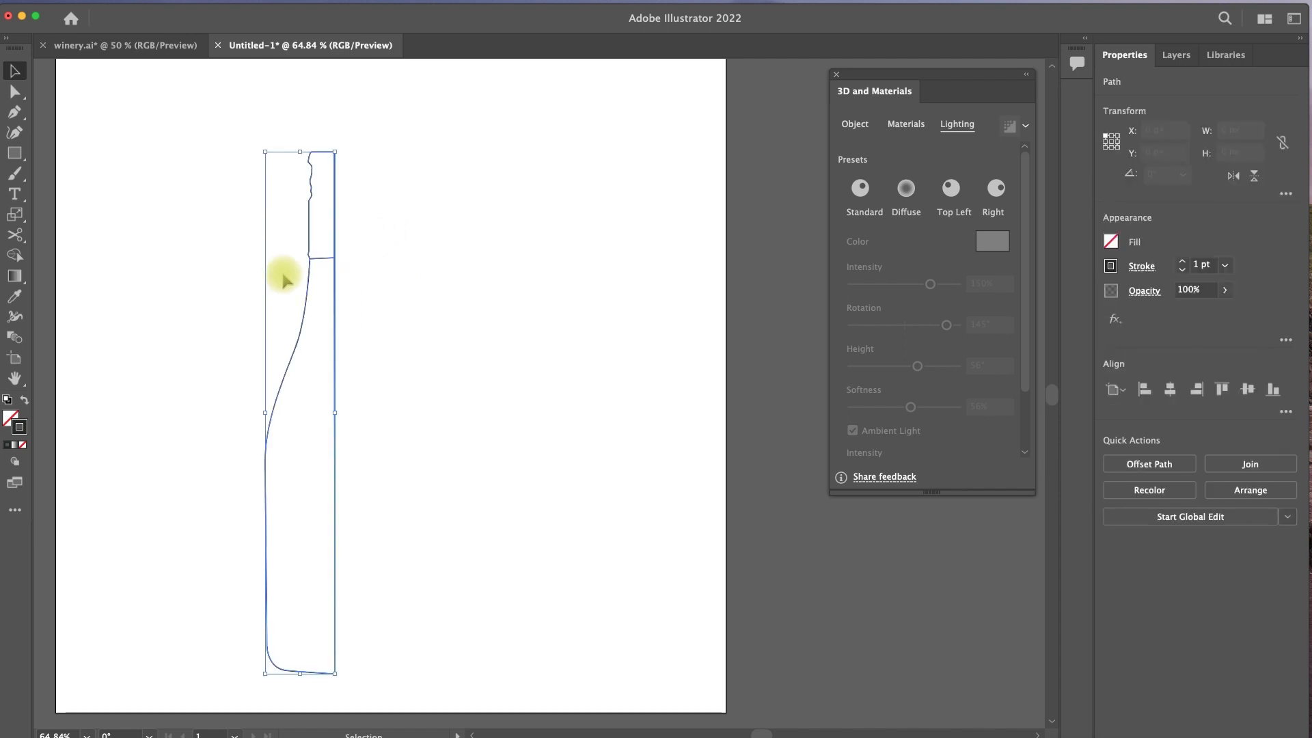
click(854, 123)
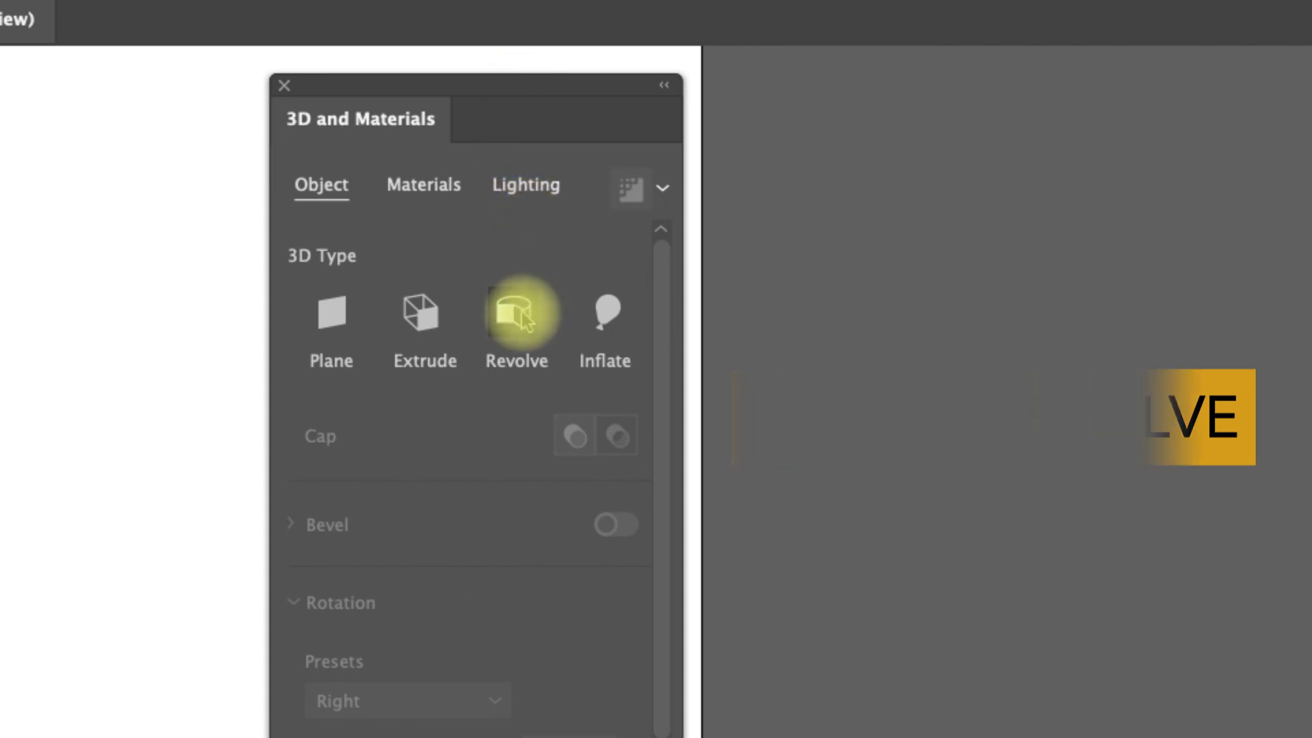
Revolve the outline 360° from its Right Edge using the Right rotation preset (Y 90°)
click(525, 317)
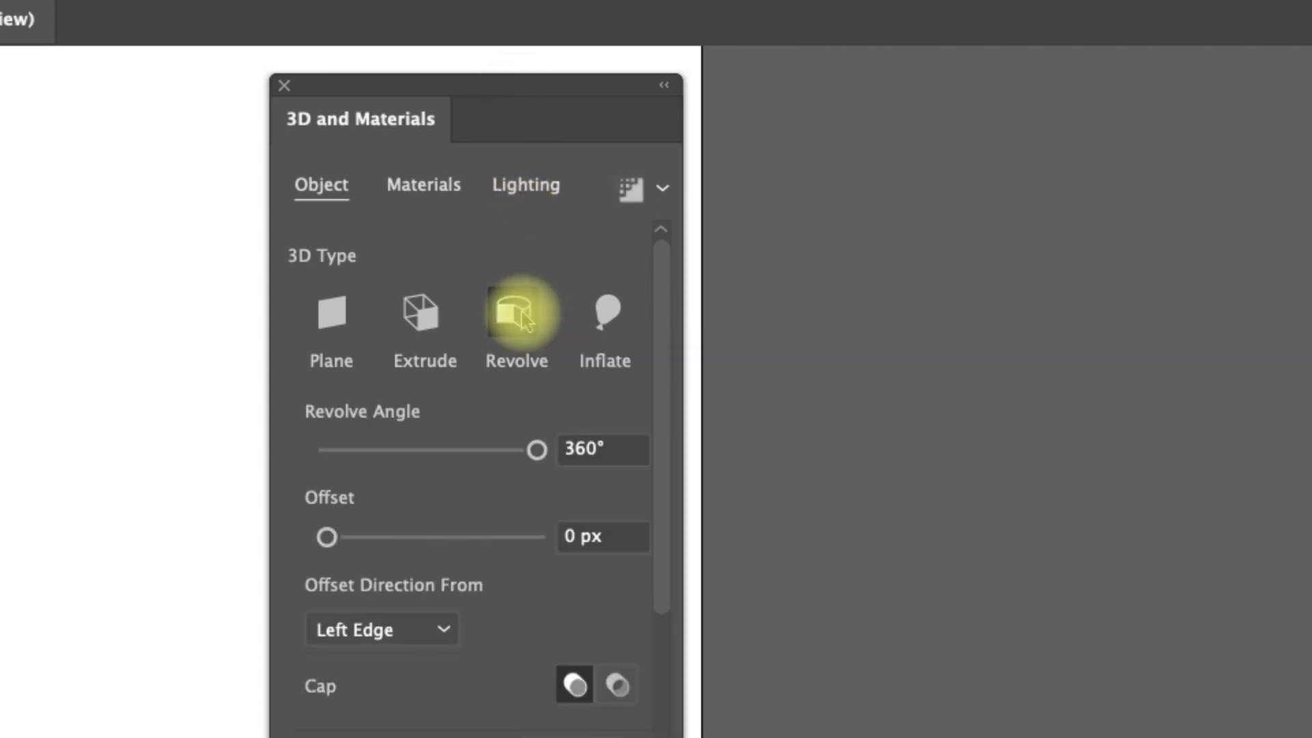
drag(659, 322, 665, 374)
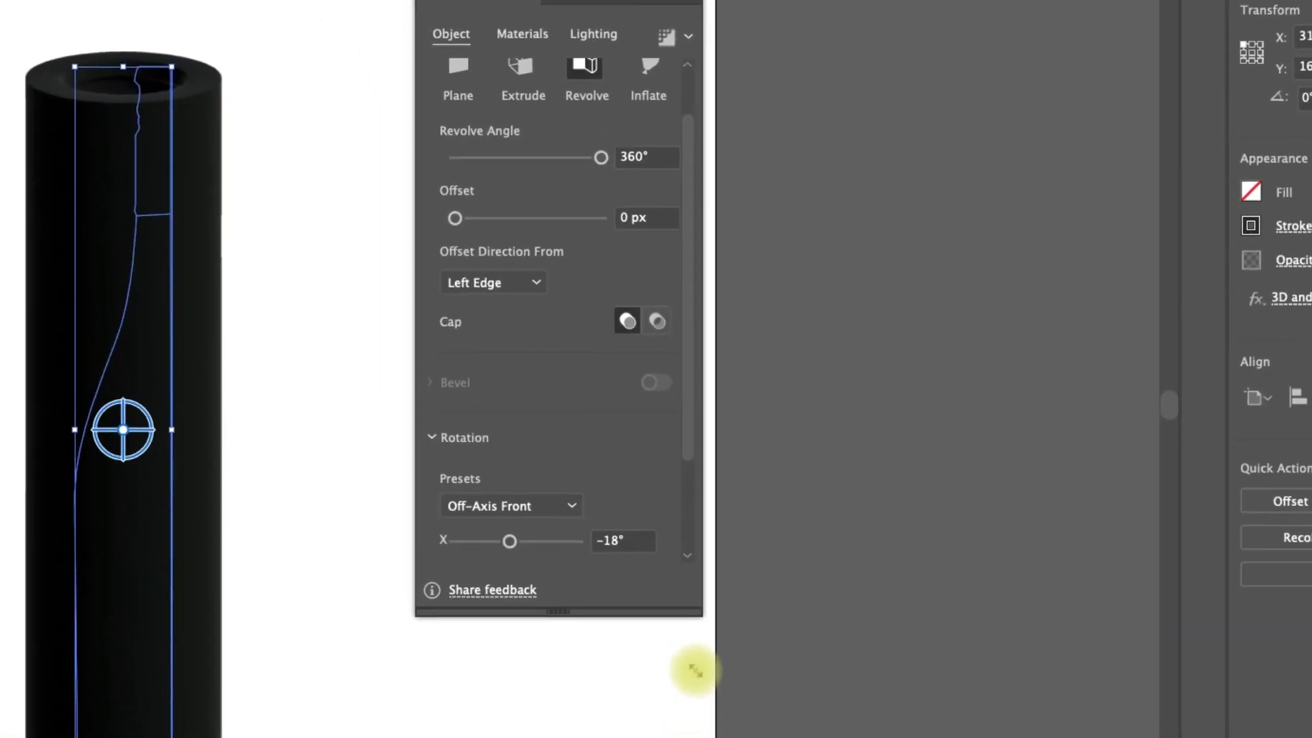
drag(694, 734, 694, 737)
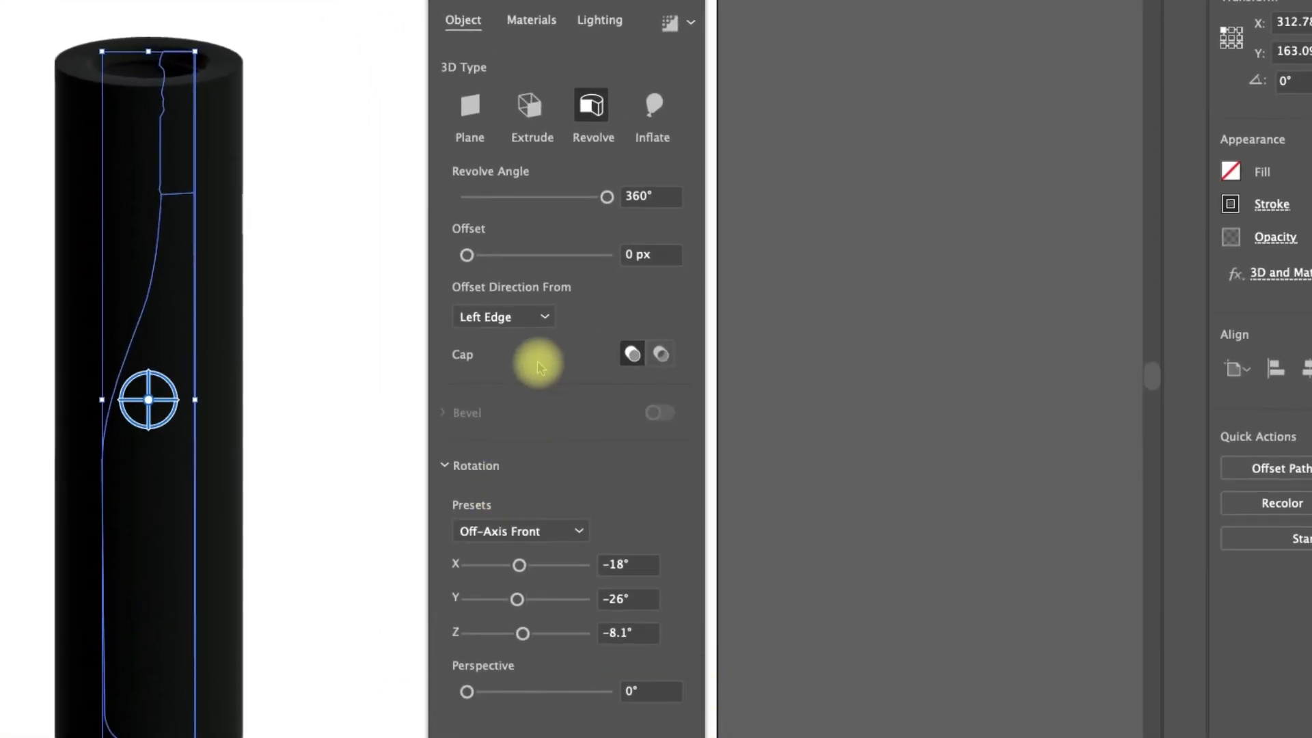
click(546, 319)
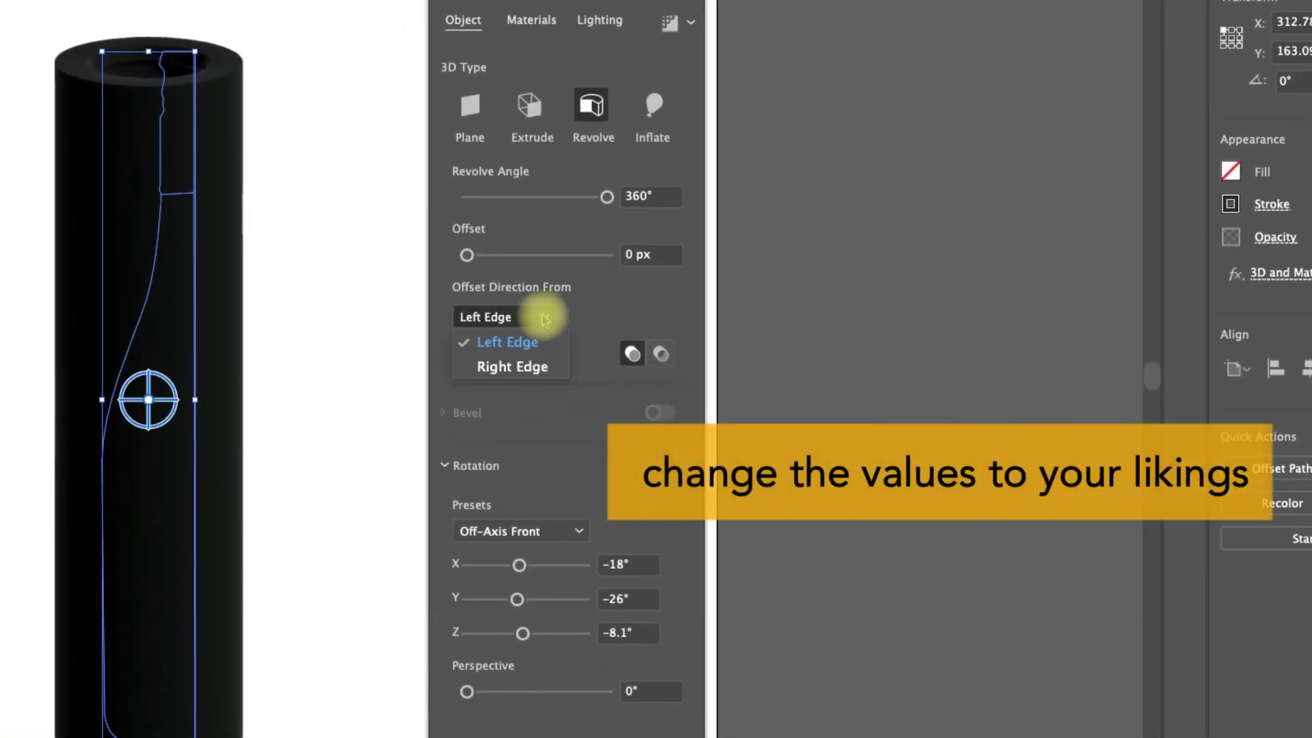
click(509, 367)
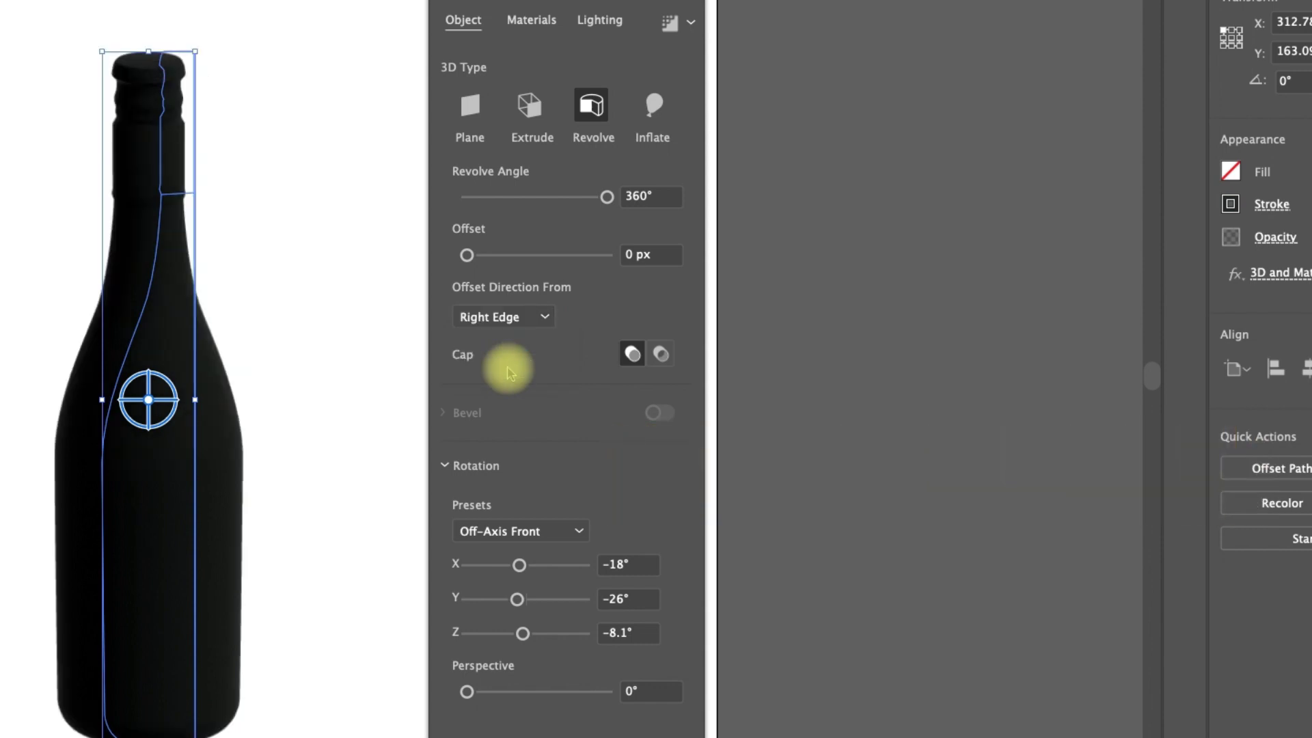
click(579, 533)
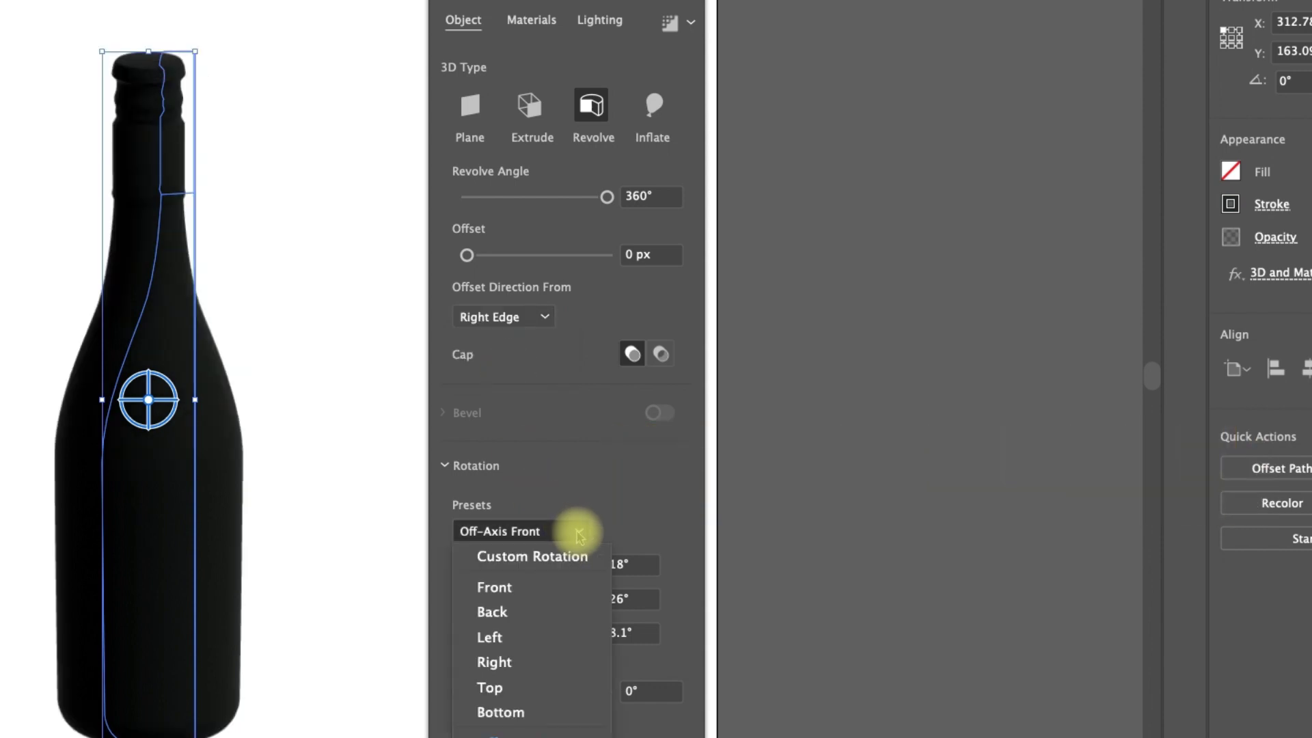
click(503, 664)
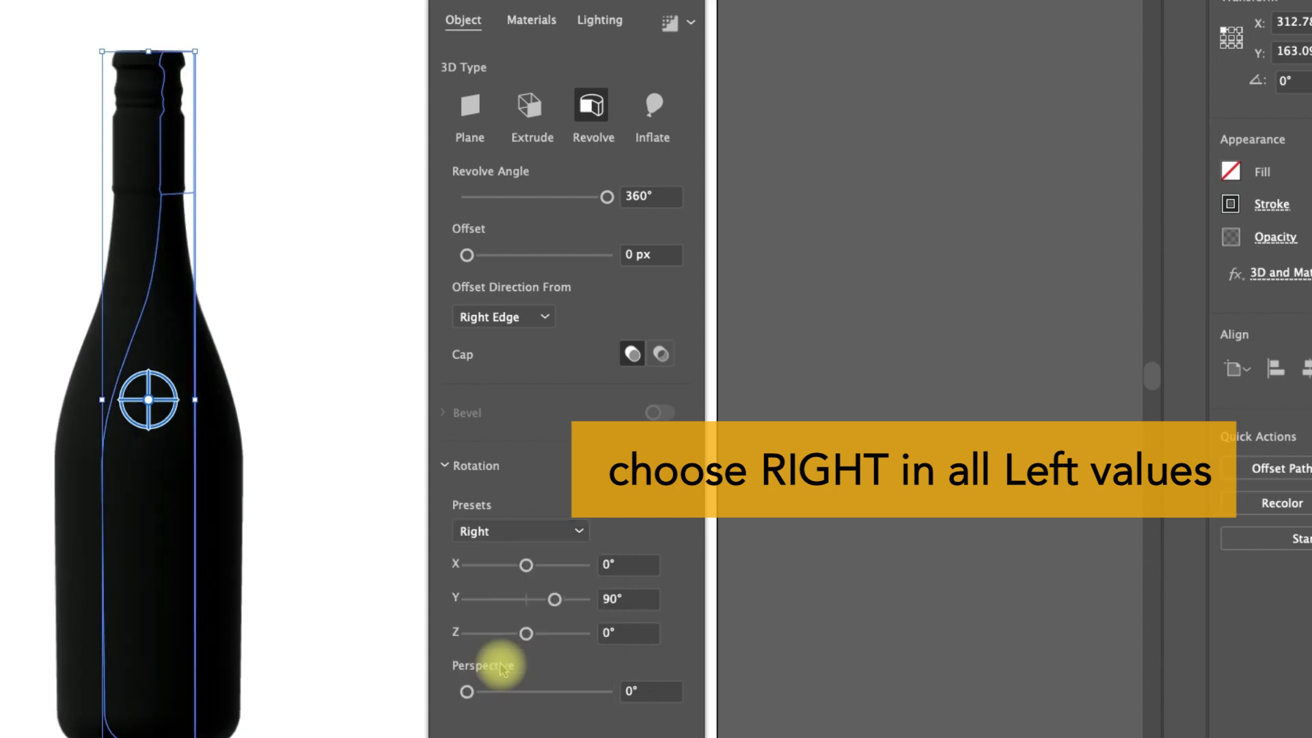
click(533, 26)
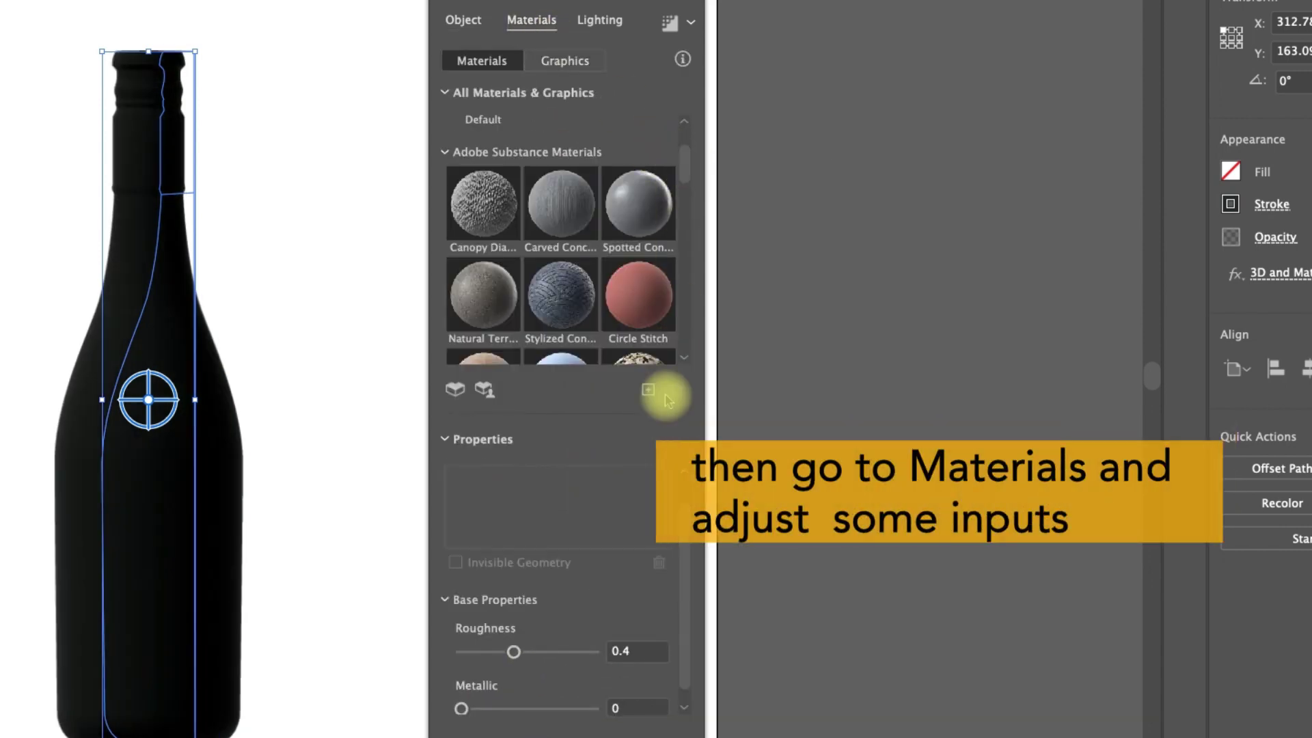
Give the bottle material Roughness 0.38 and Metallic 1 for a glossy render
scroll(680, 547, down, 1)
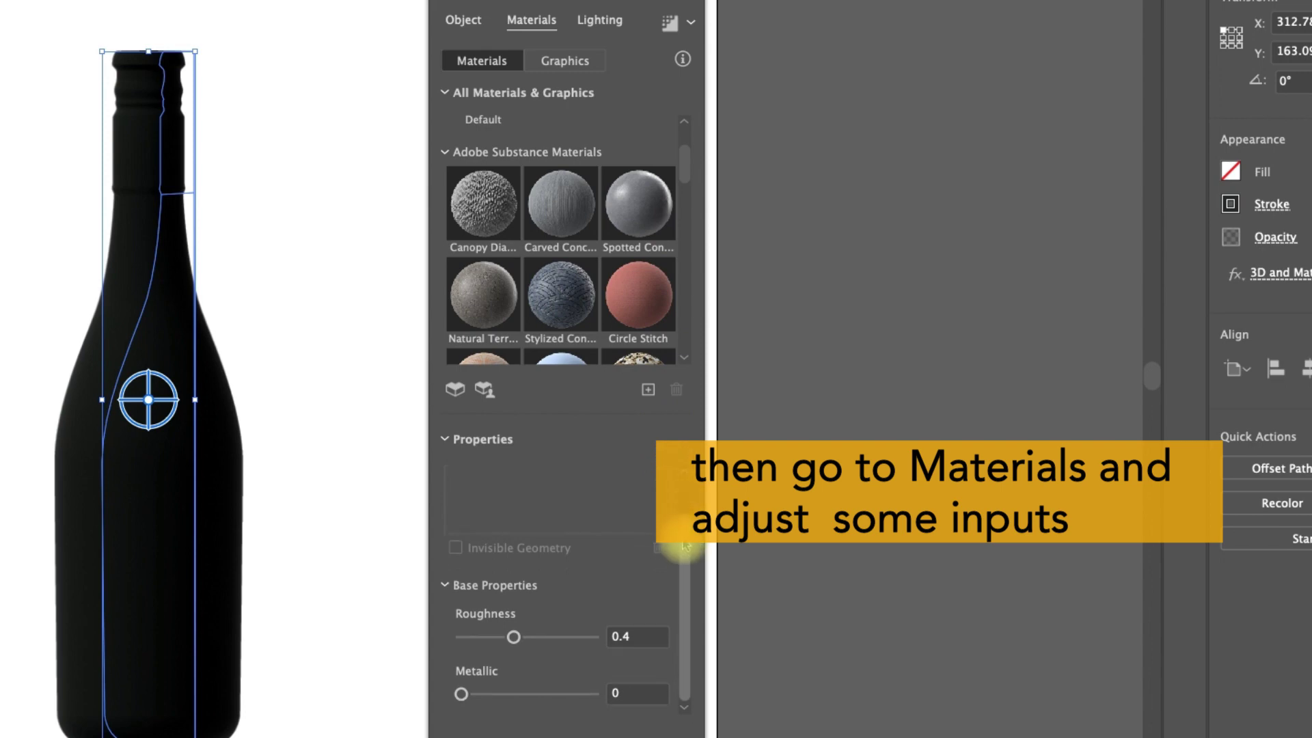
click(629, 639)
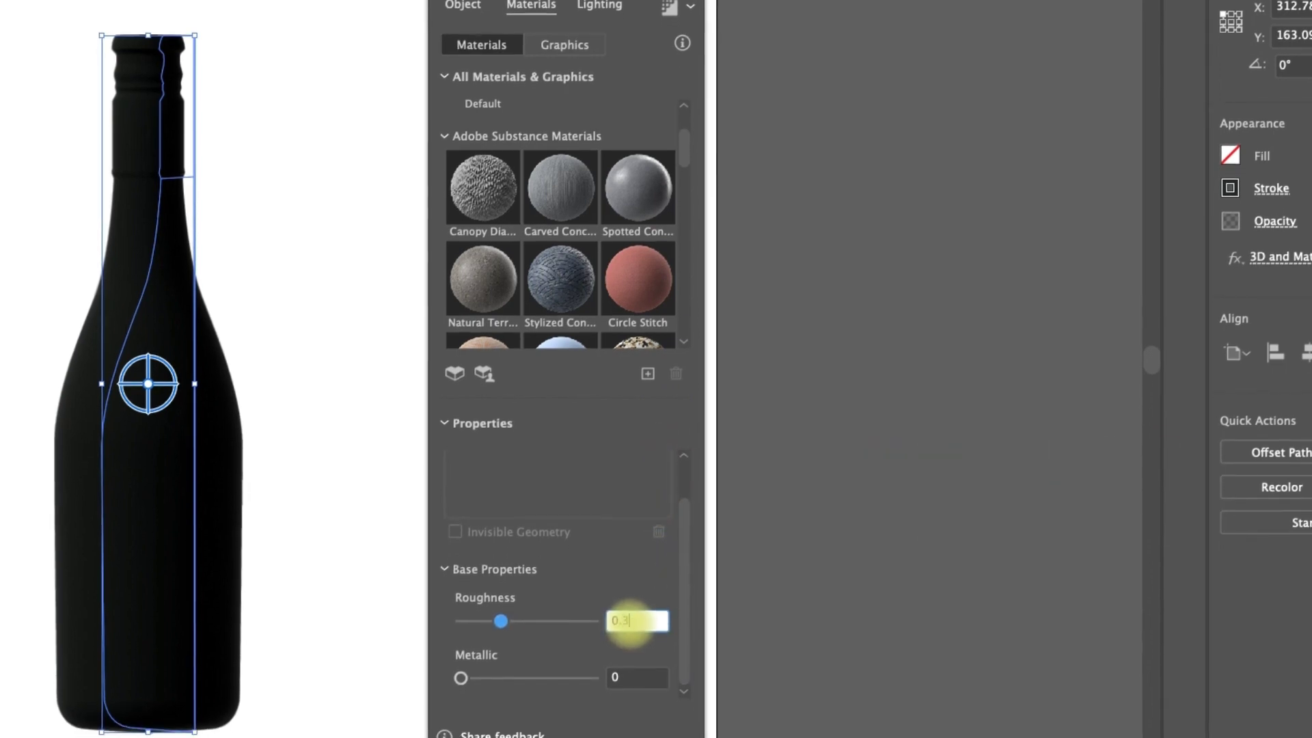
text(0.38)
click(612, 619)
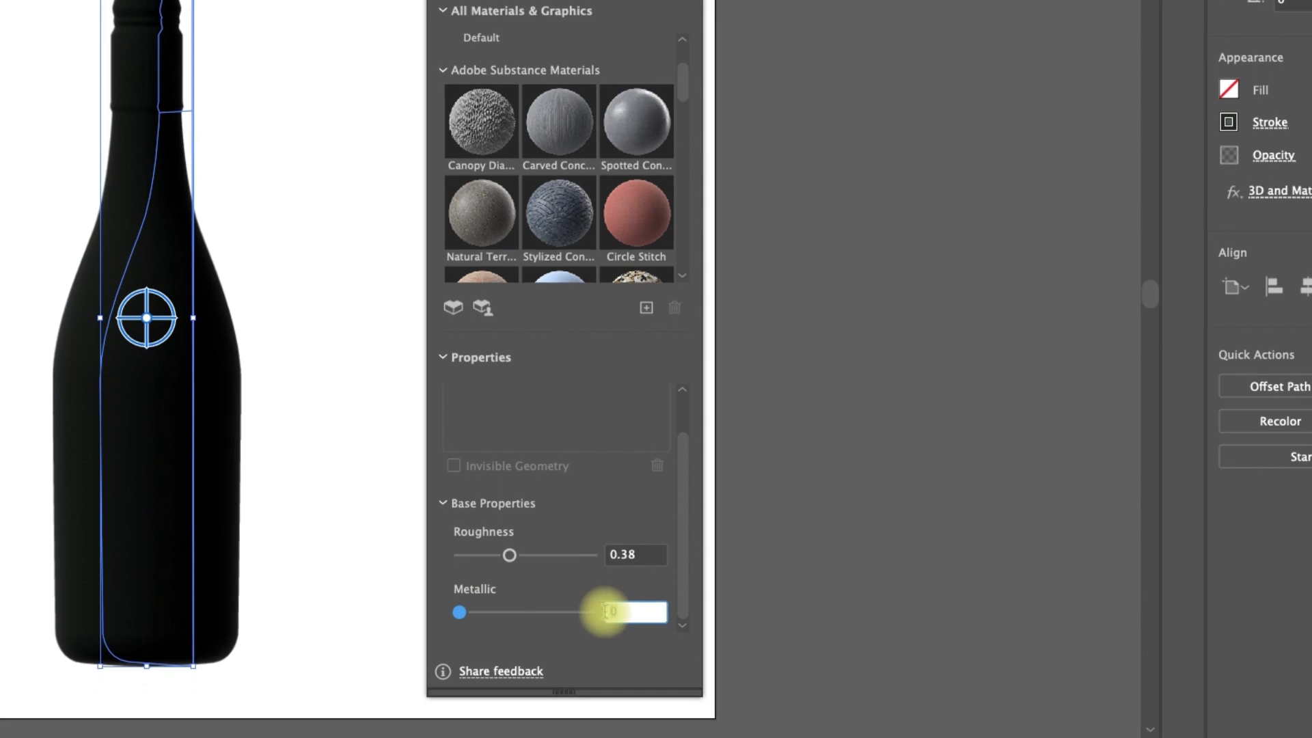
text(1)
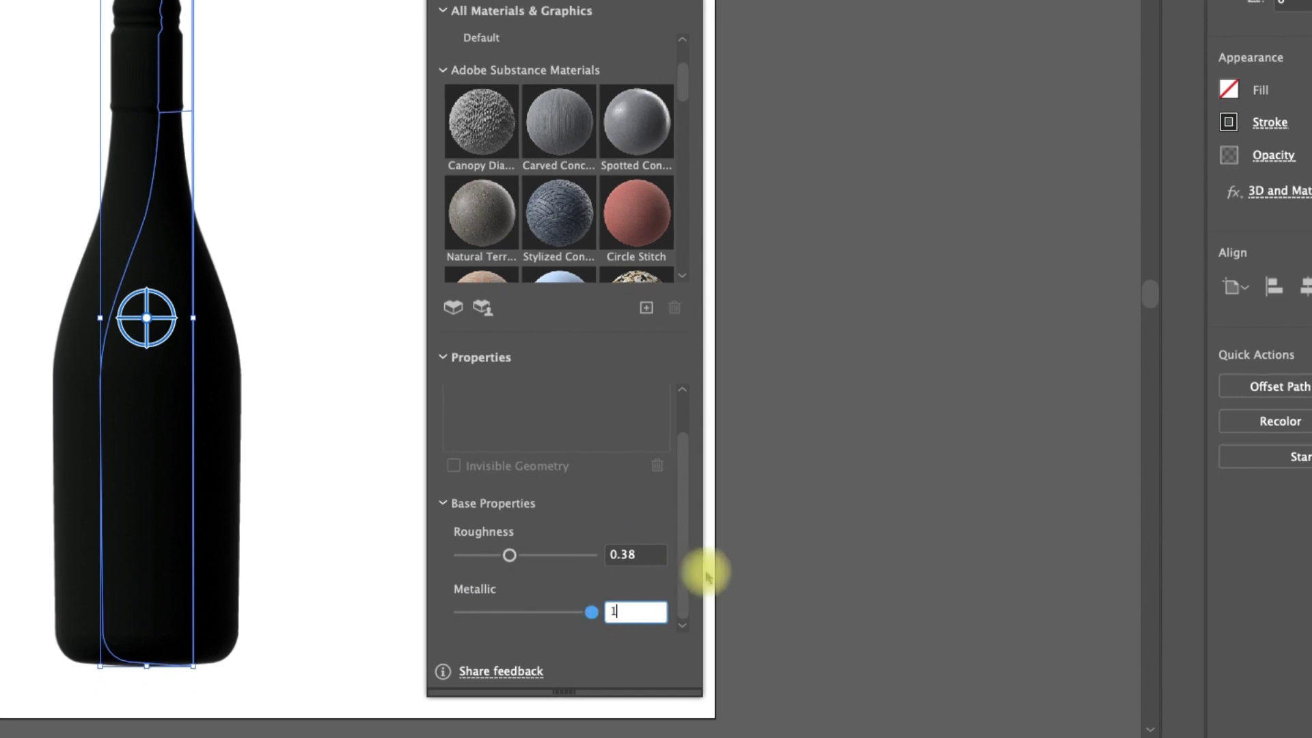
click(648, 555)
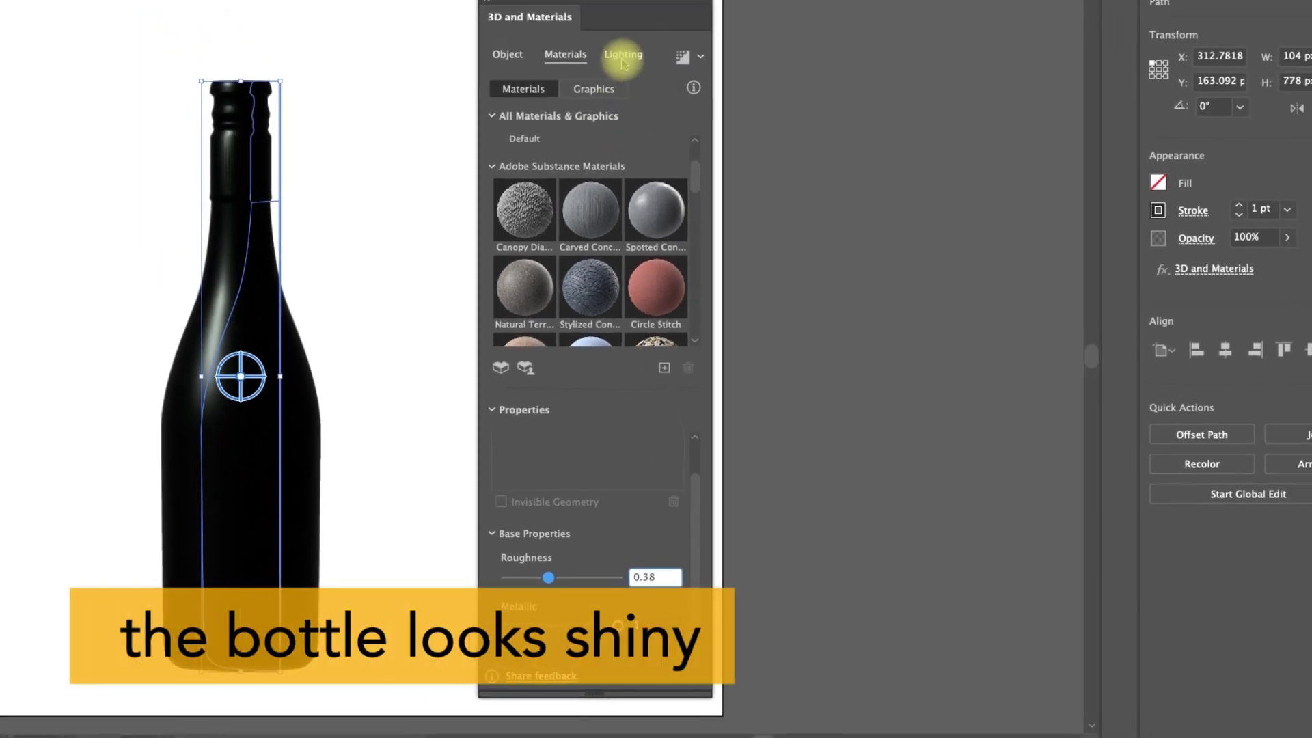
click(639, 130)
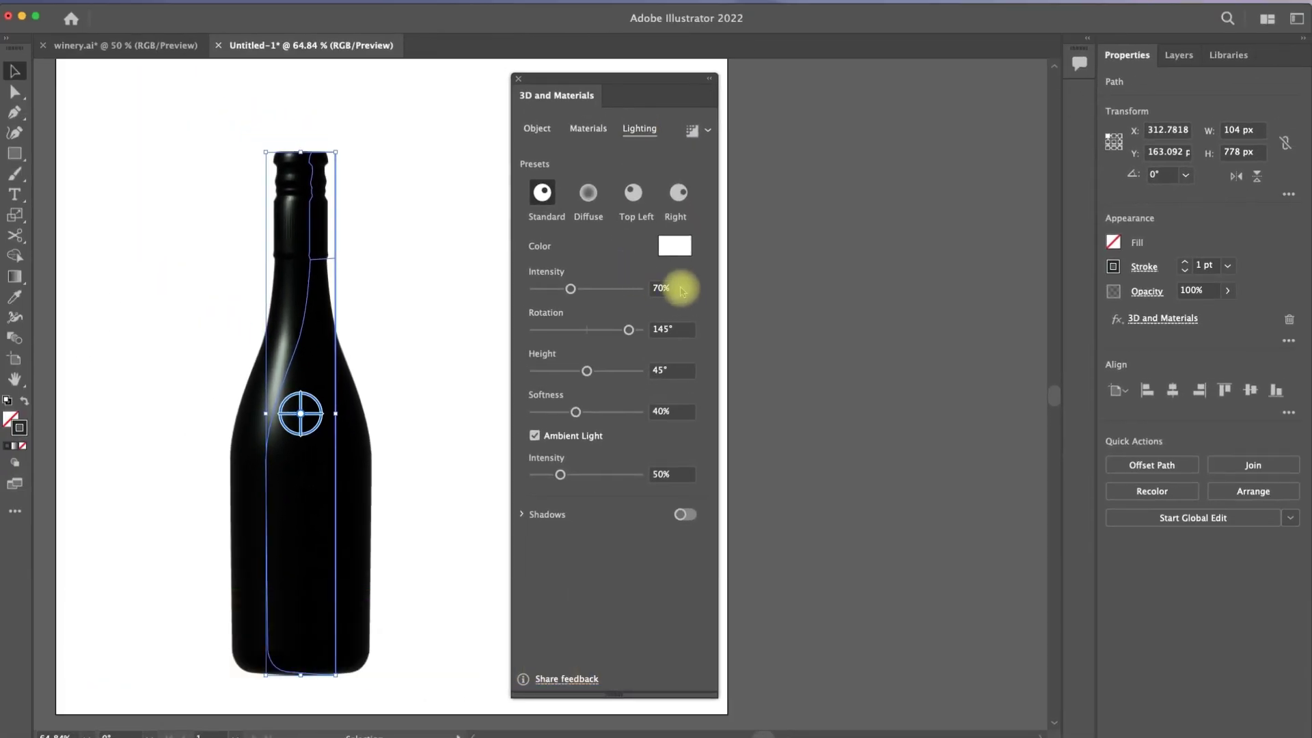
Light the bottle at 150% intensity, 56° height and 56% softness
drag(681, 287, 643, 288)
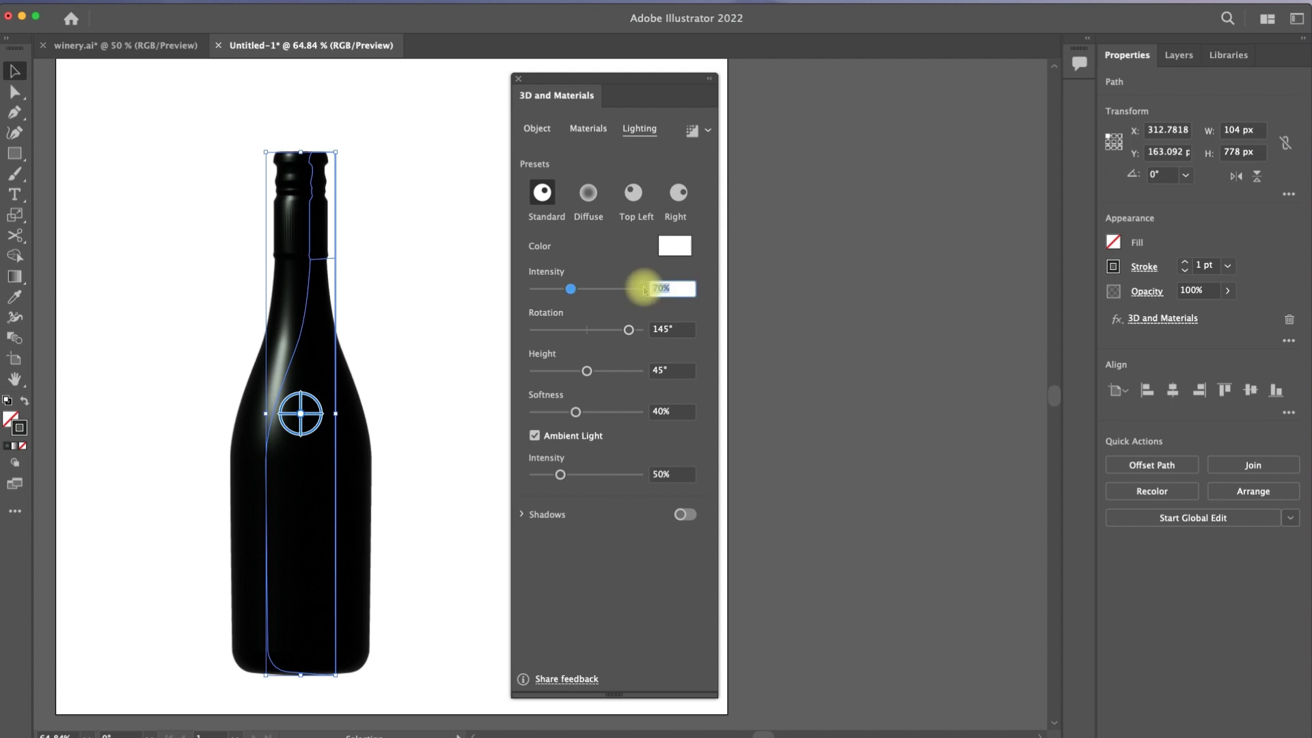
text(150)
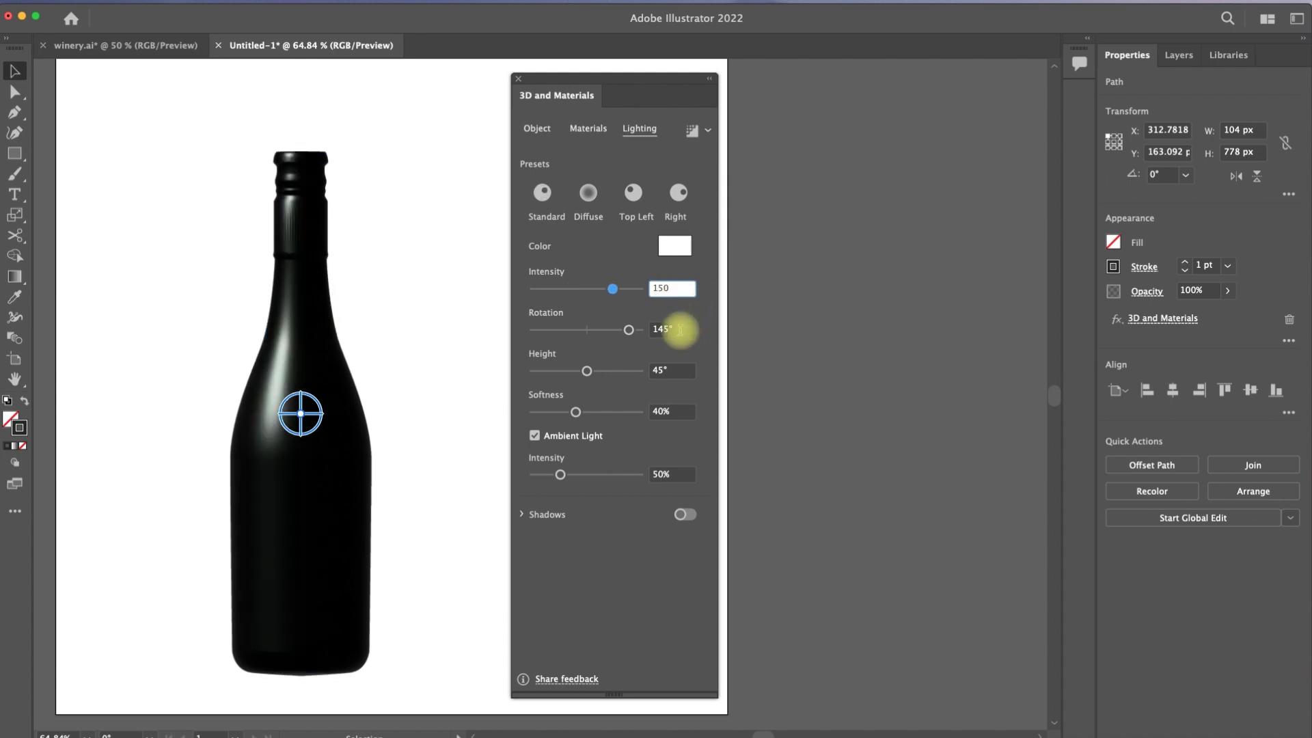
click(680, 330)
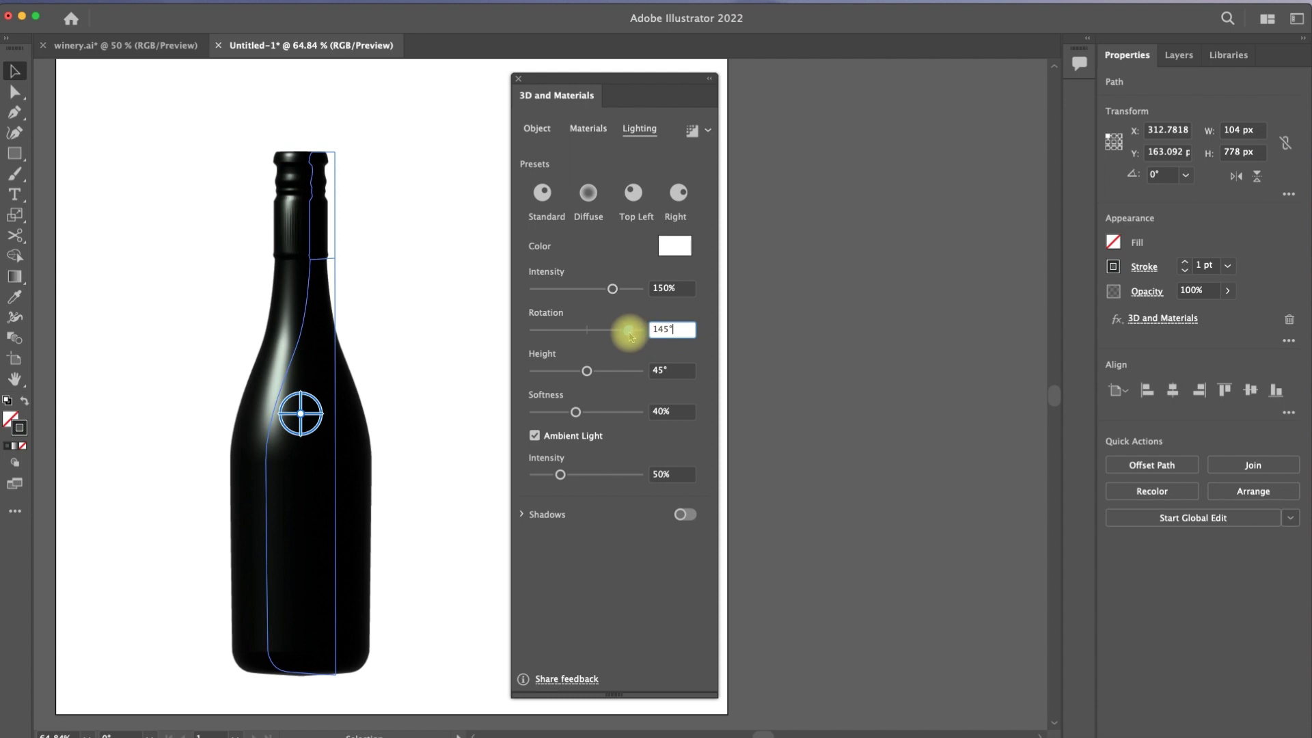
click(660, 370)
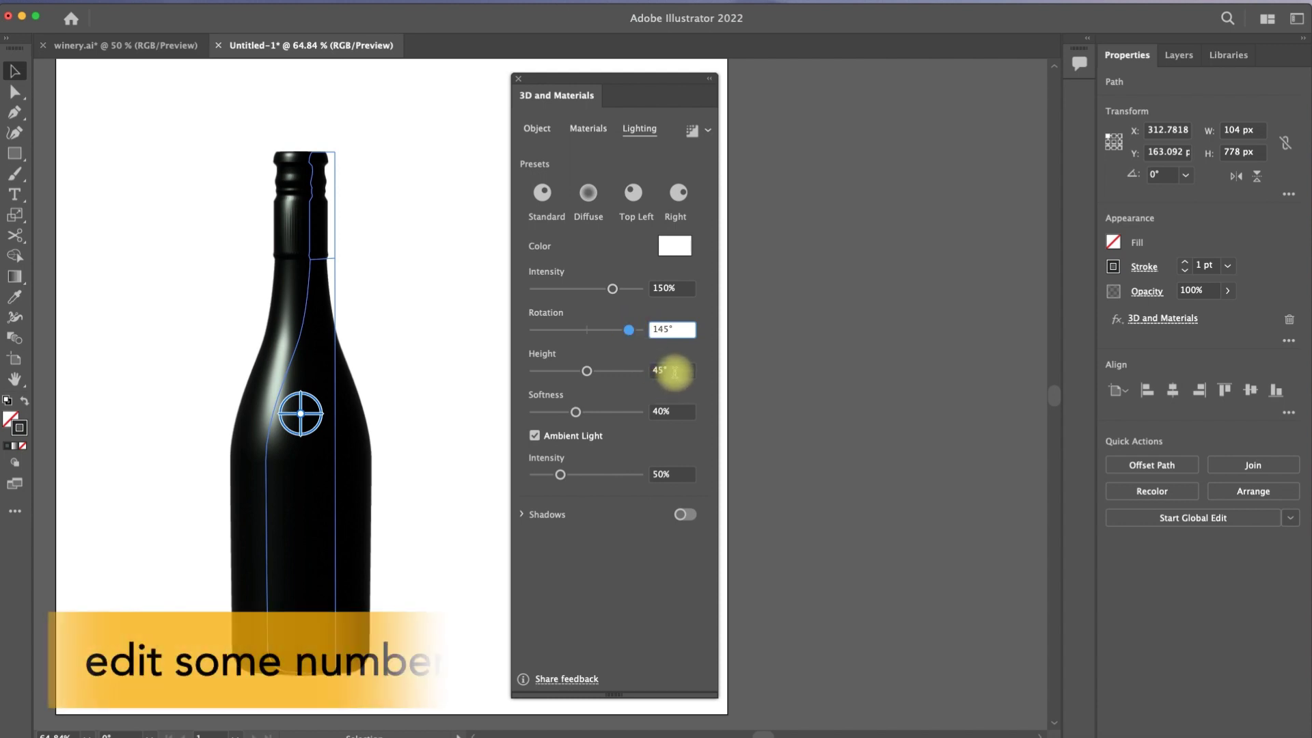
drag(586, 371, 595, 373)
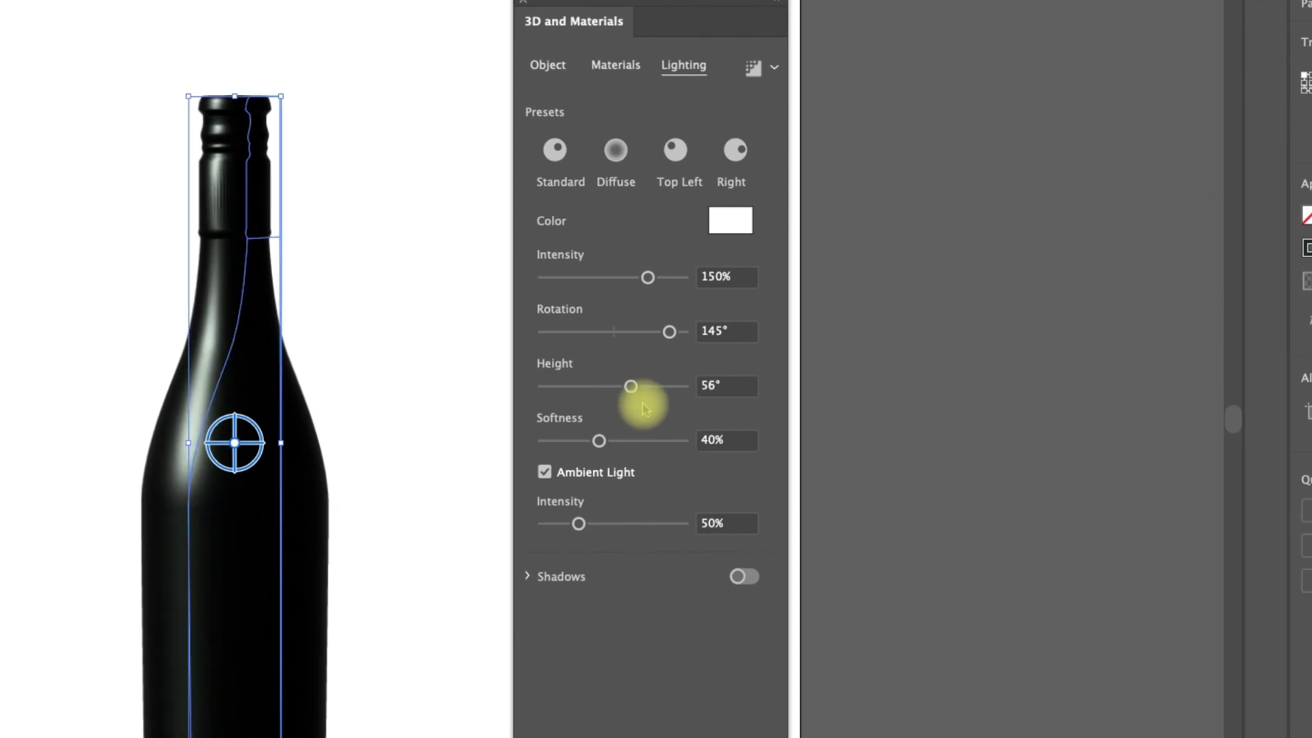
click(600, 441)
drag(602, 443, 608, 444)
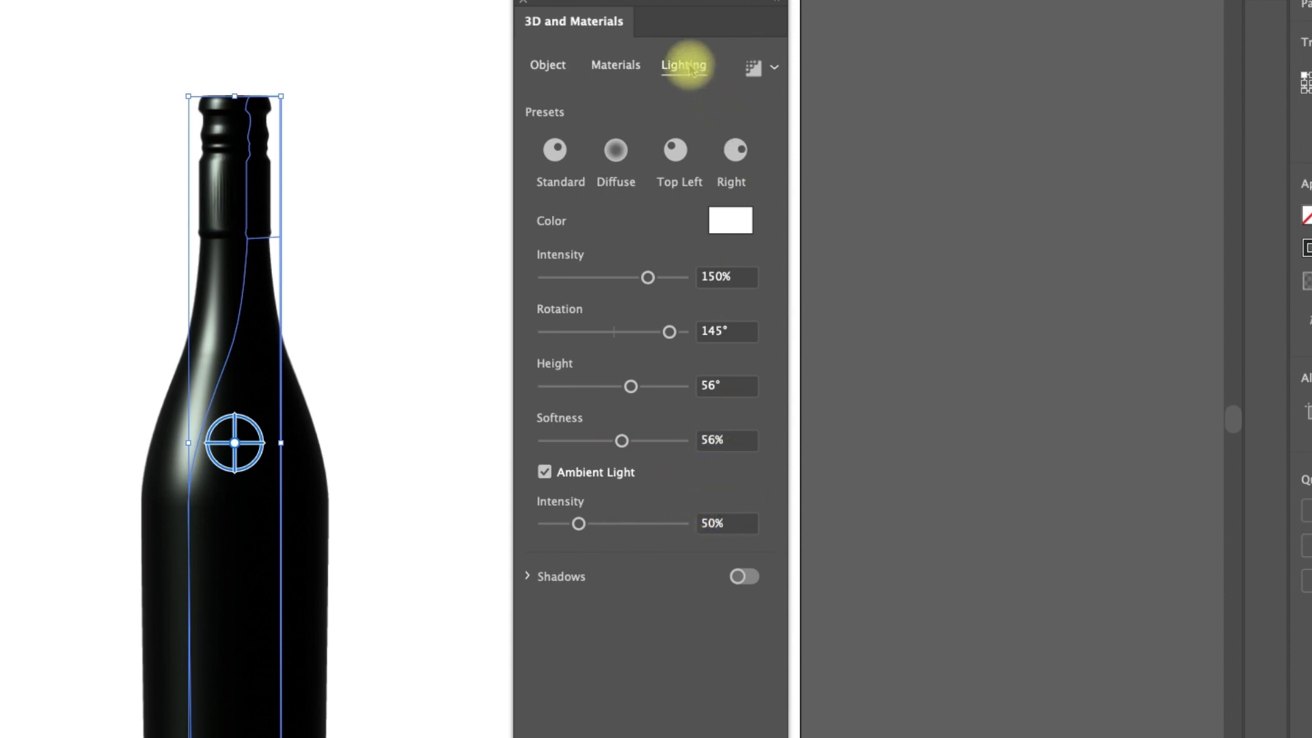
click(771, 71)
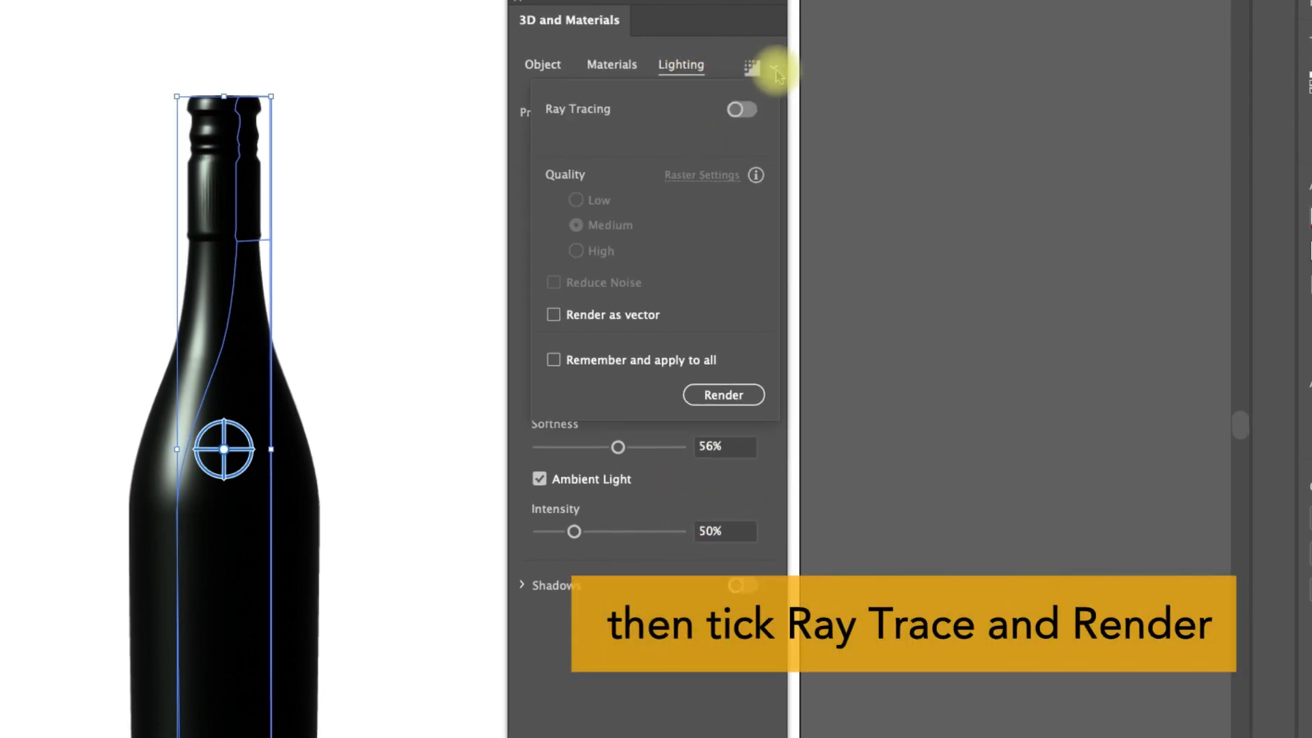
Render the bottle with Ray Tracing turned on
click(735, 112)
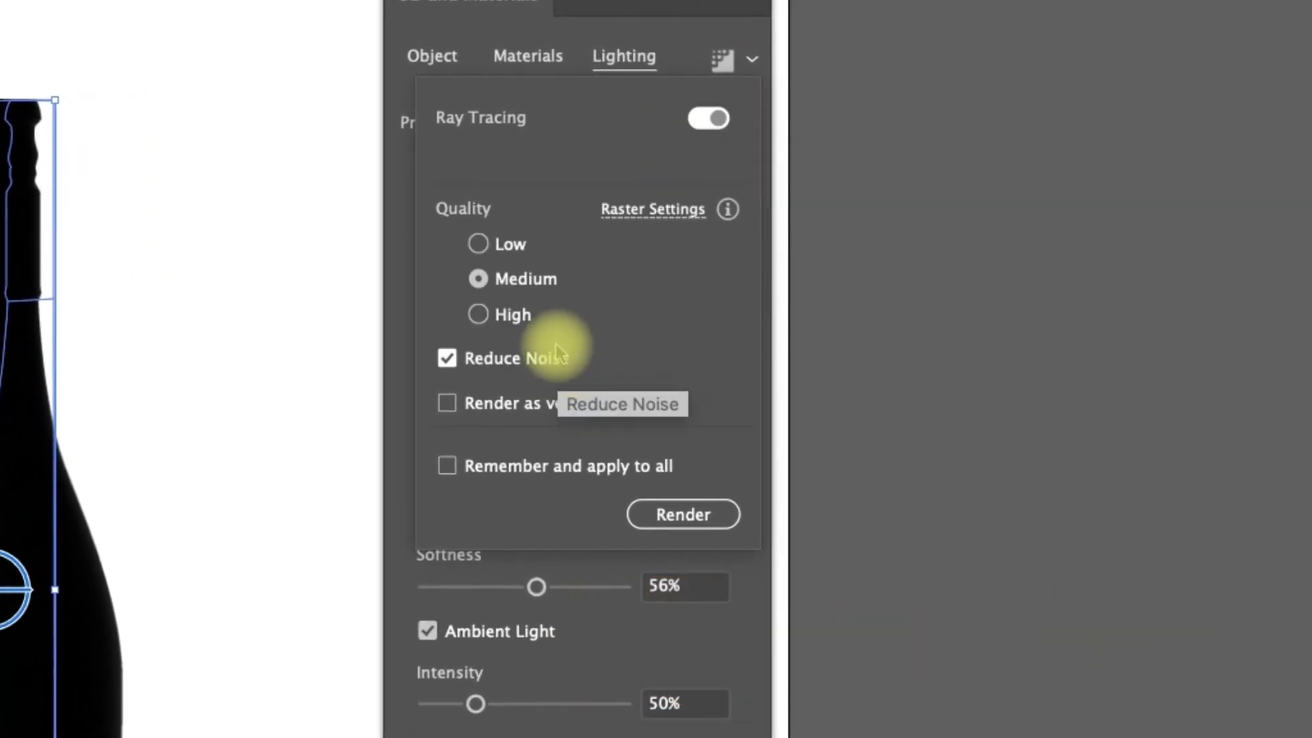
click(663, 523)
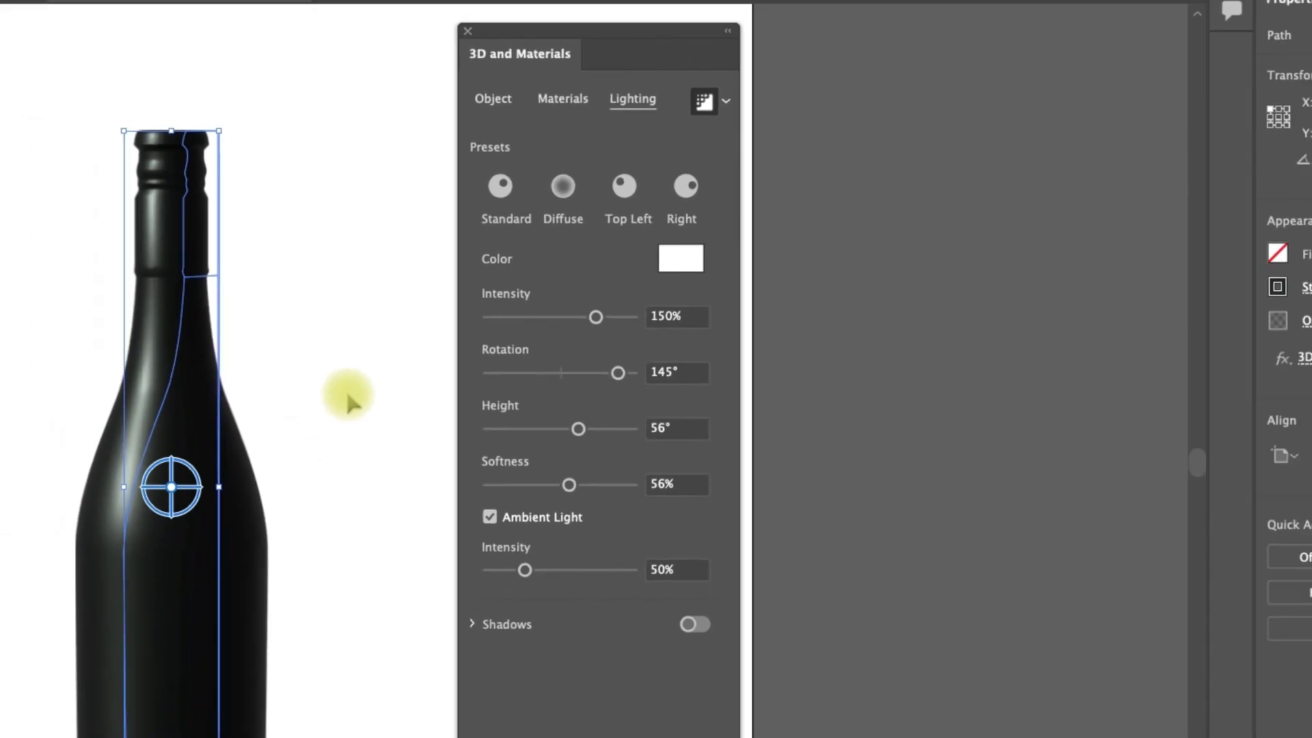
click(396, 372)
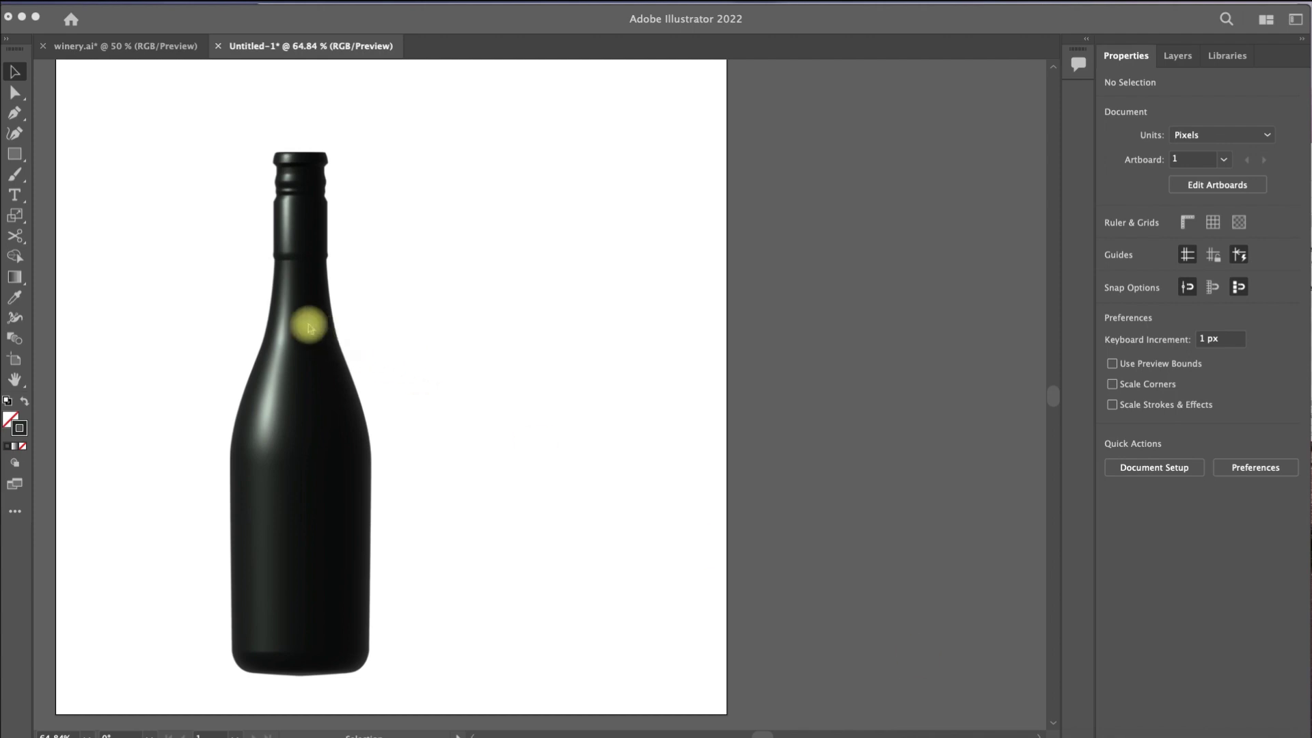
Copy the rendered bottle in Illustrator and switch to Photoshop
click(302, 212)
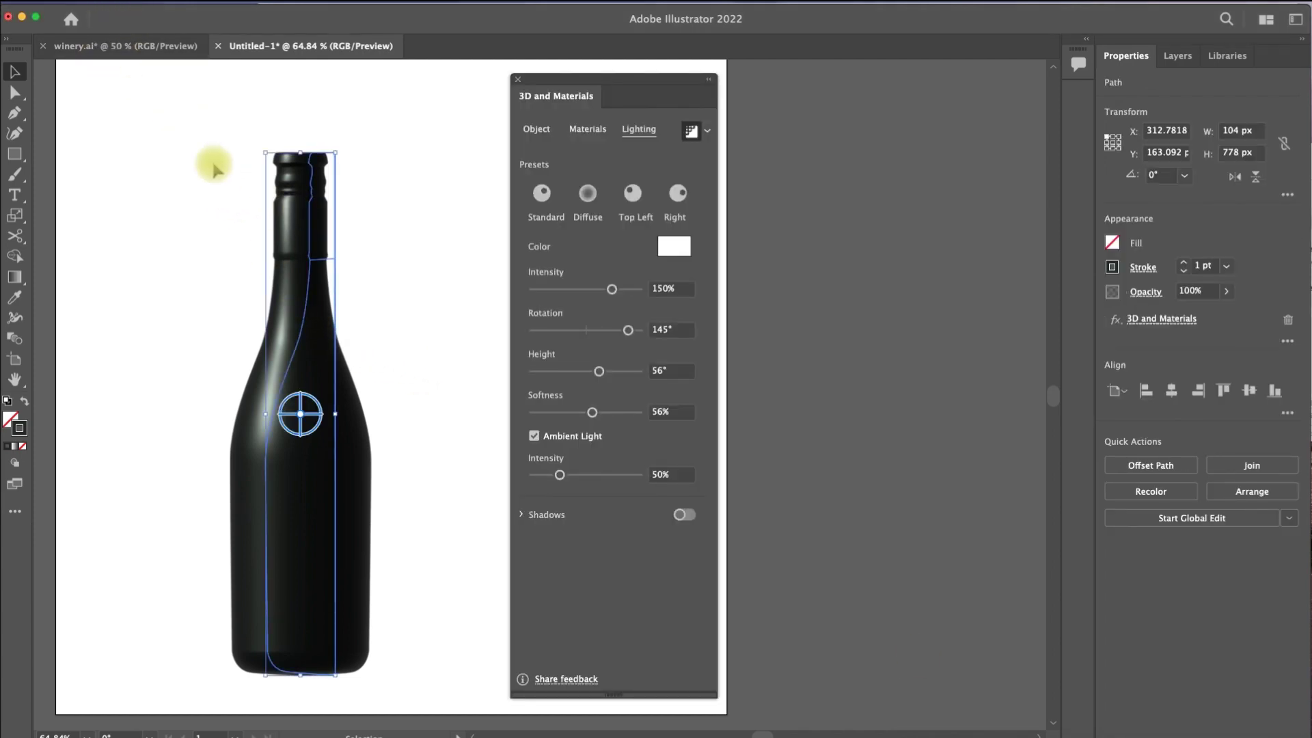
click(135, 3)
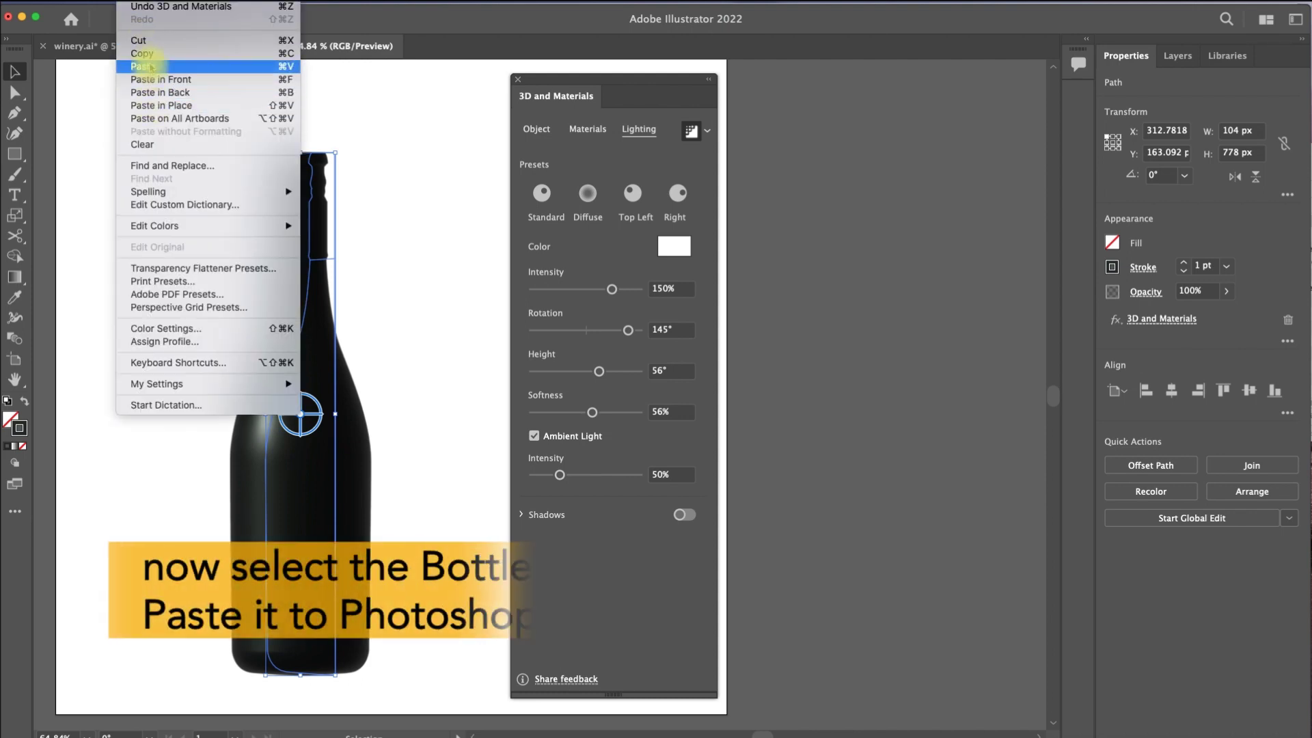
click(150, 57)
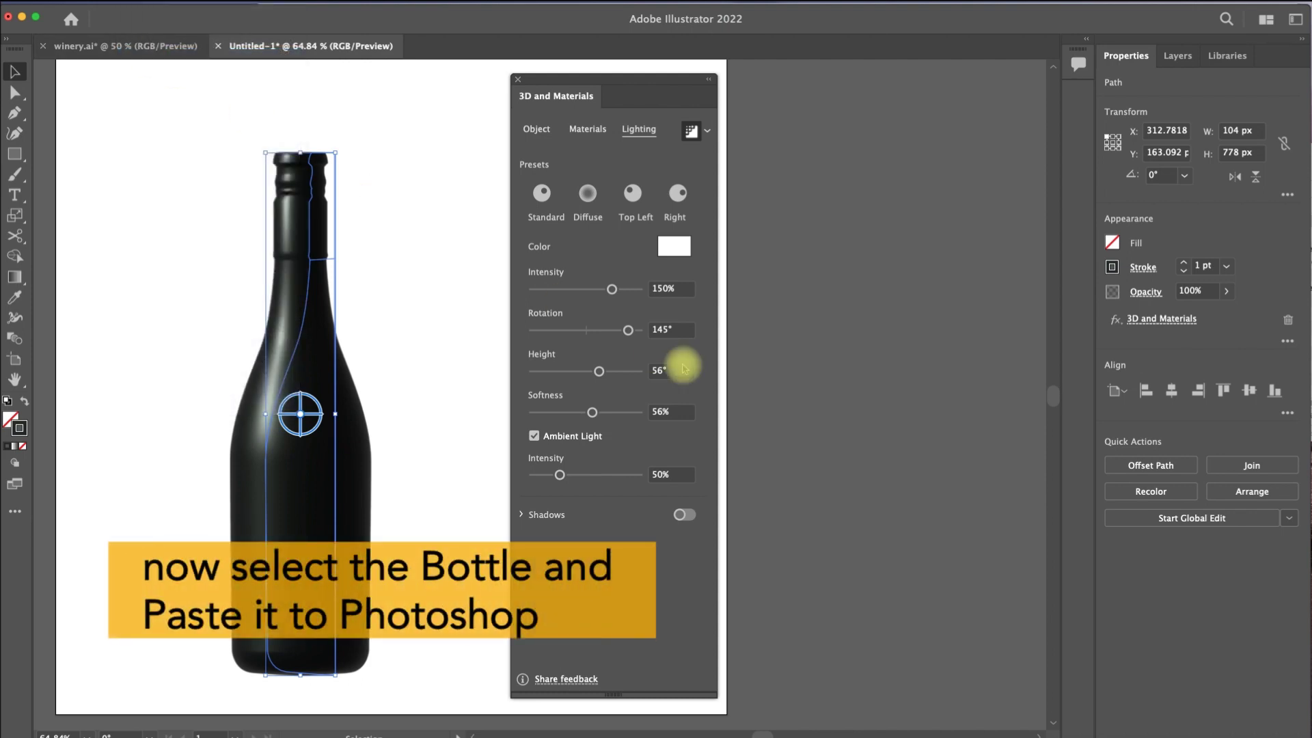
key(super+Tab)
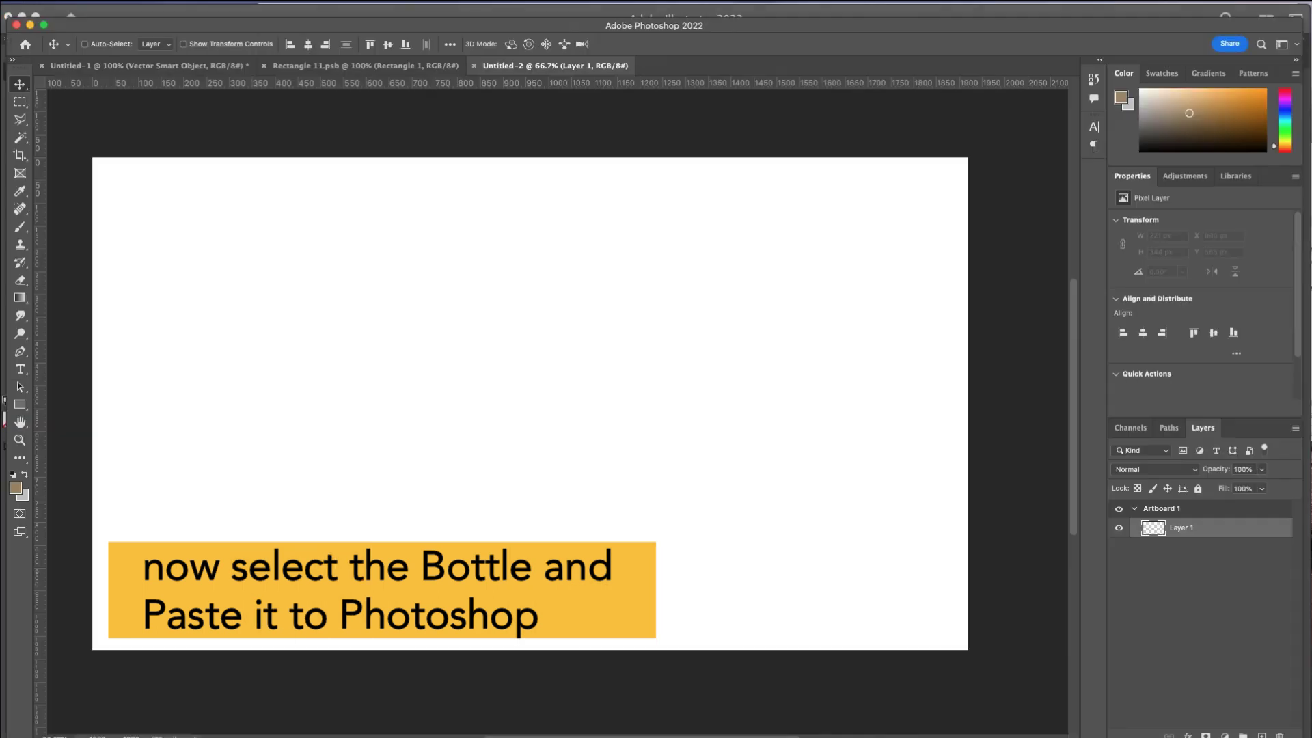
Paste the copied bottle into the Photoshop document as a Smart Object
click(133, 4)
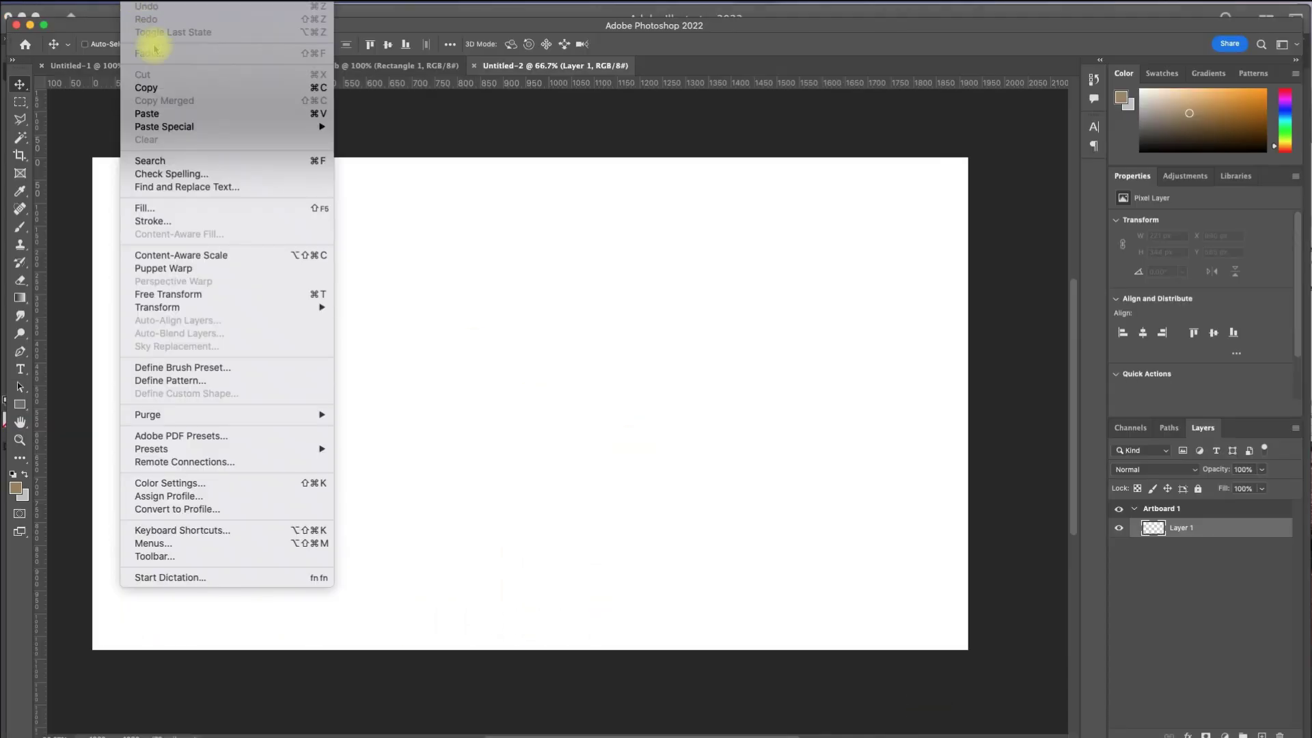
click(159, 114)
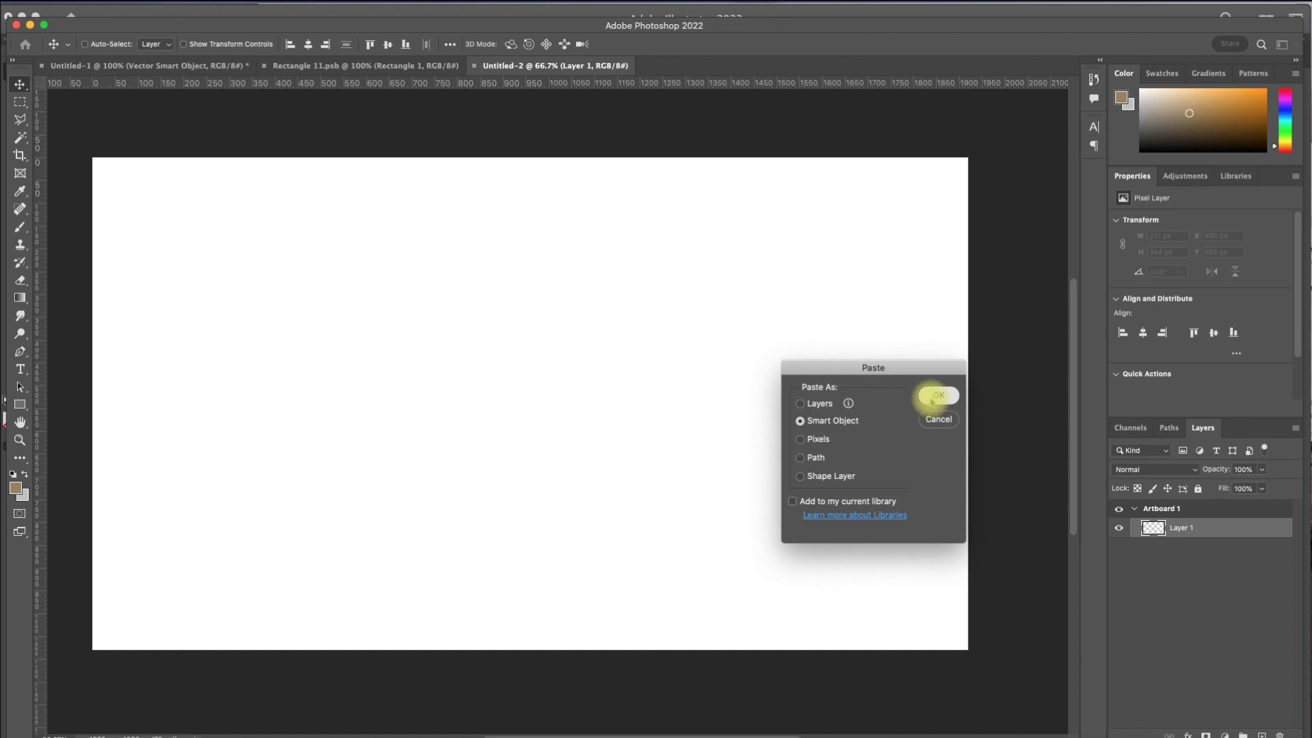
click(934, 397)
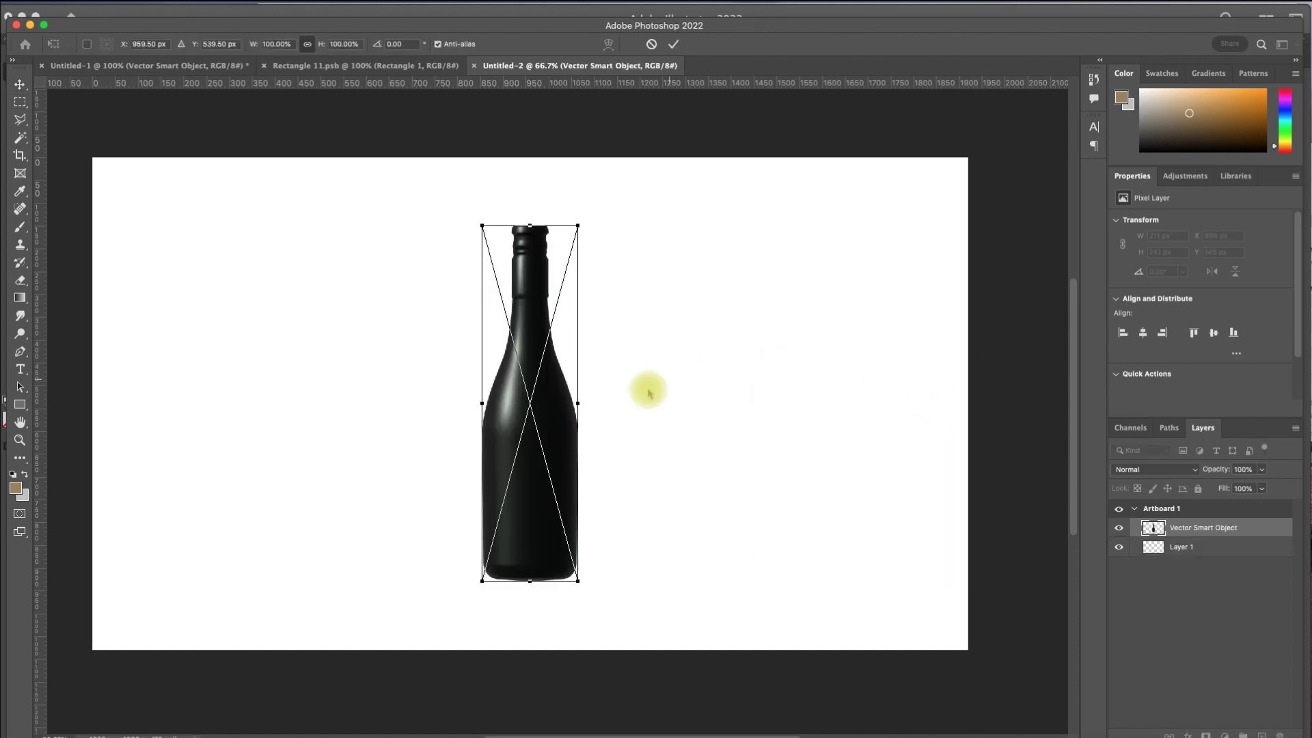
Move the bottle to the left side of the canvas and commit its placement
drag(555, 398, 482, 394)
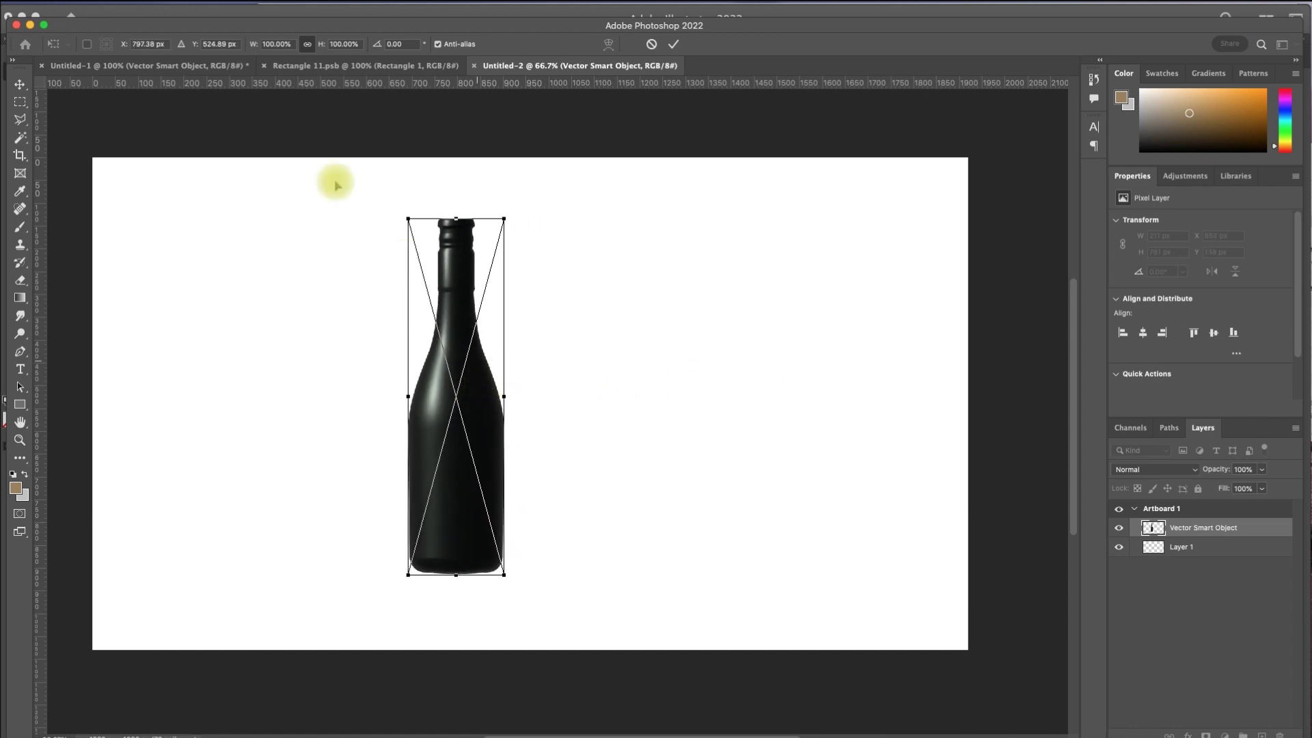
click(174, 4)
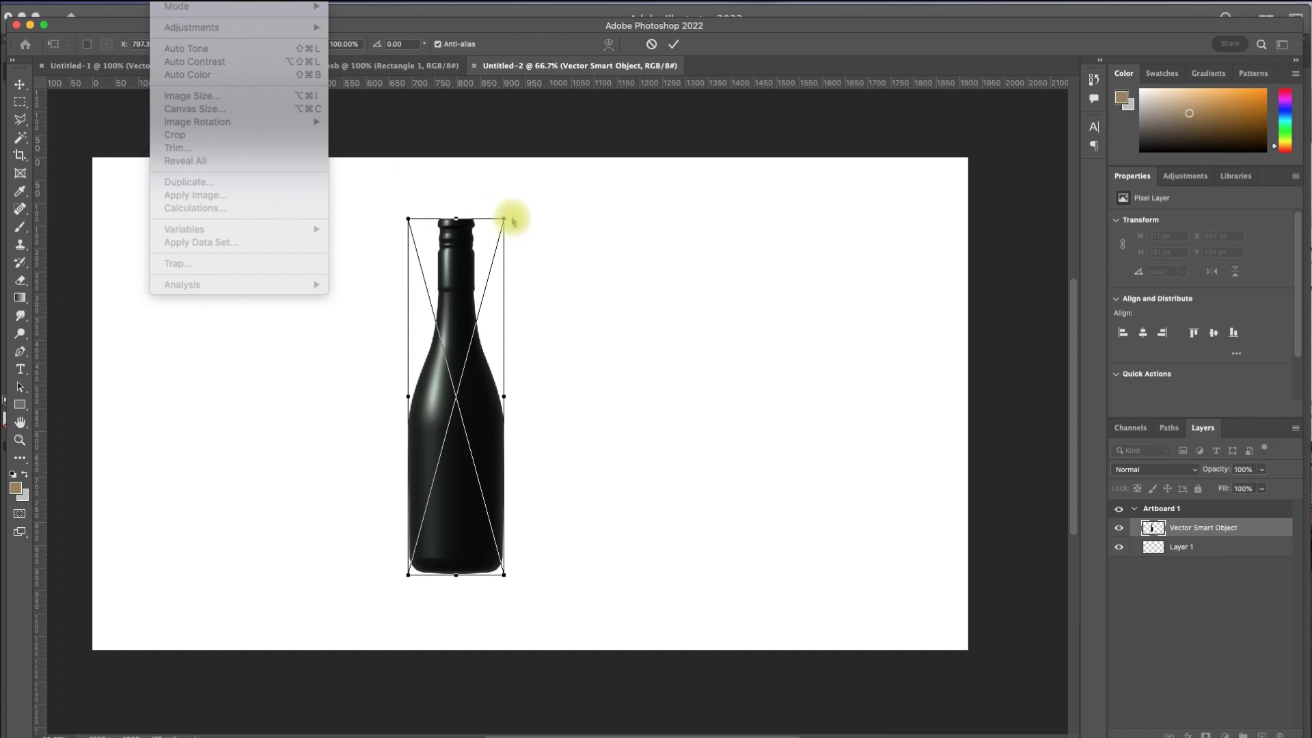
click(674, 45)
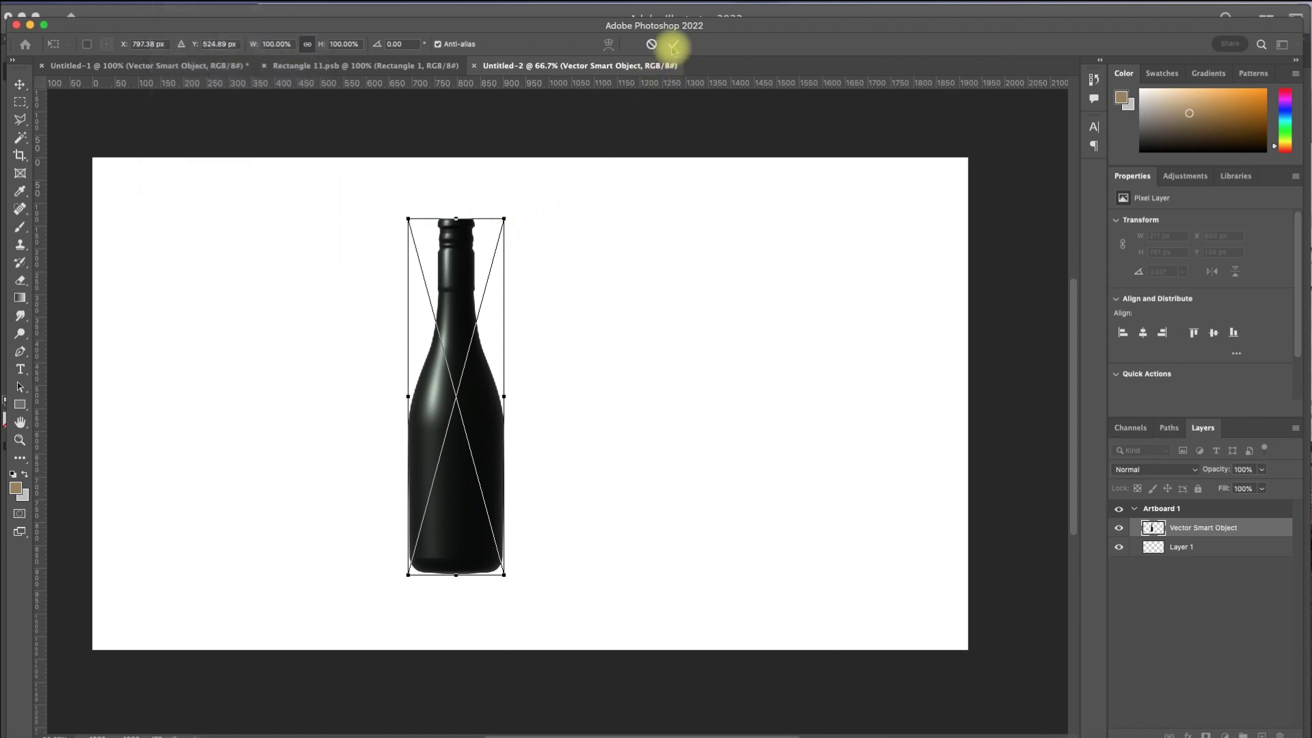
click(673, 45)
drag(442, 400, 319, 434)
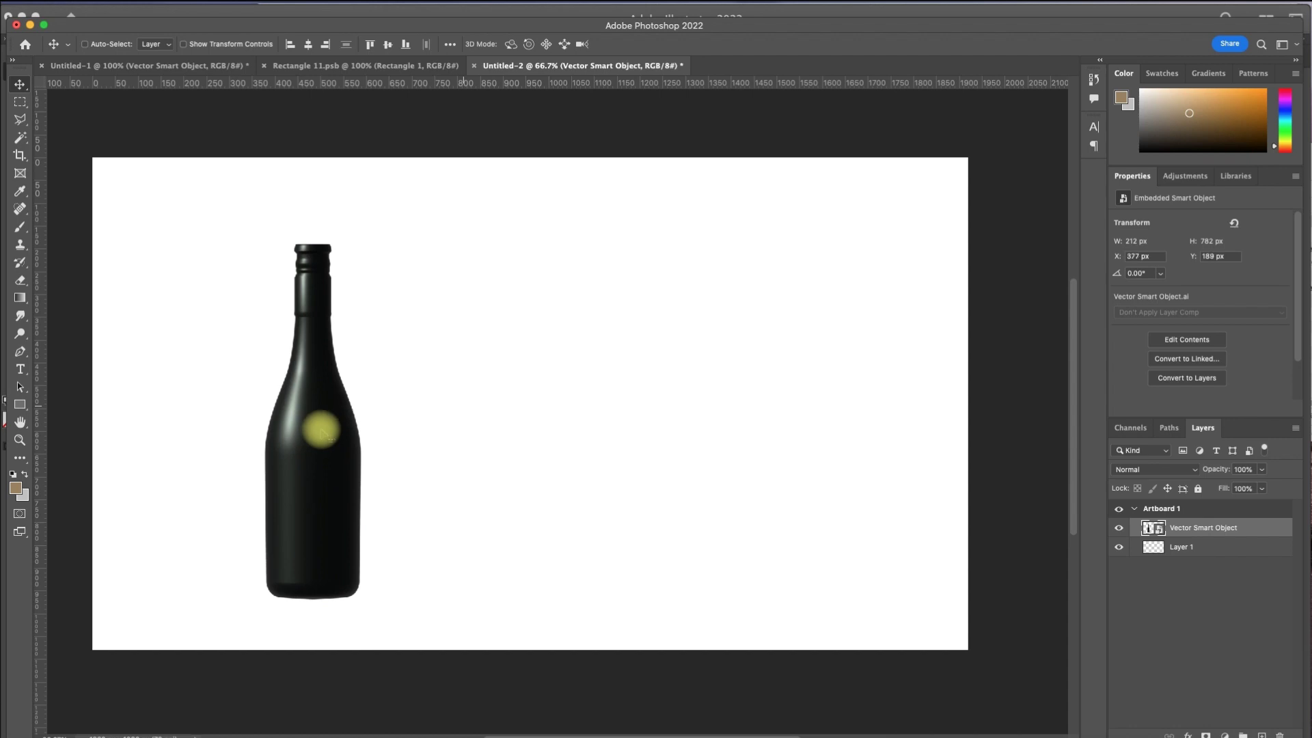
key(super+1)
click(141, 2)
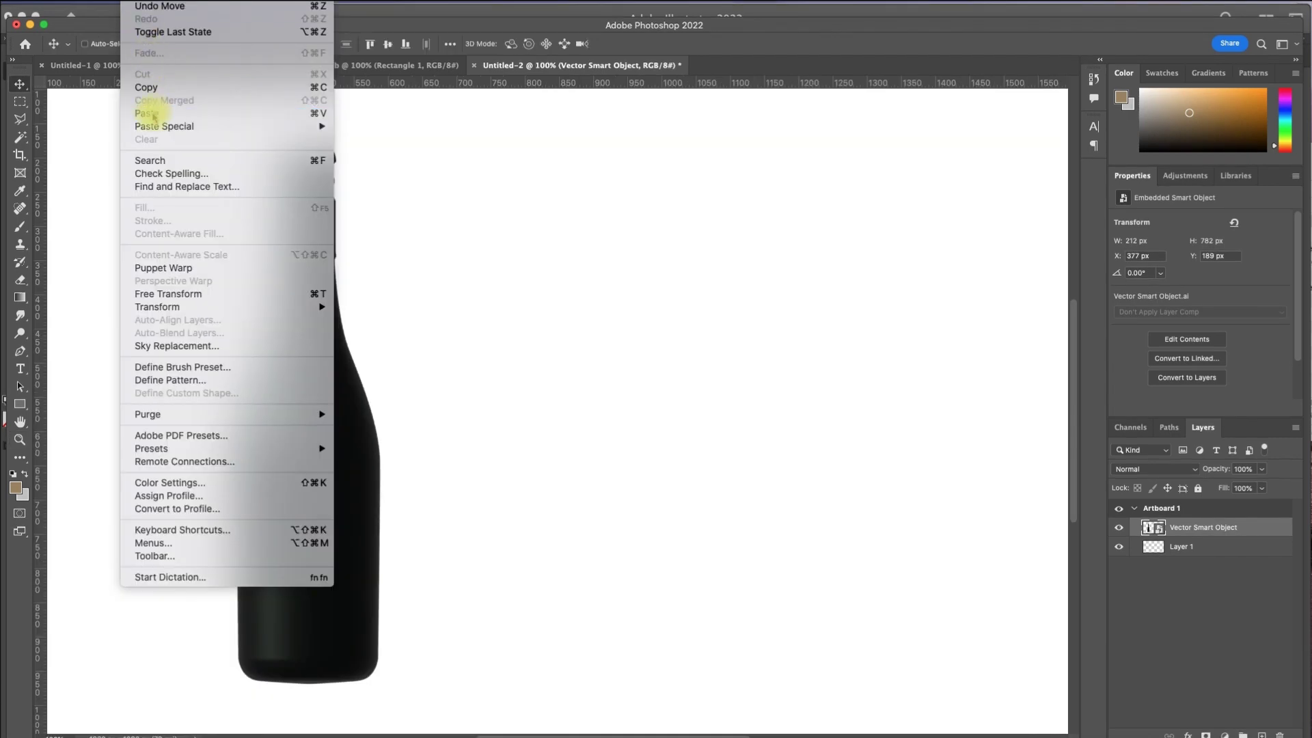
Paste the Wine House logo as a smart object, shrunk to half size on the bottle body
click(153, 114)
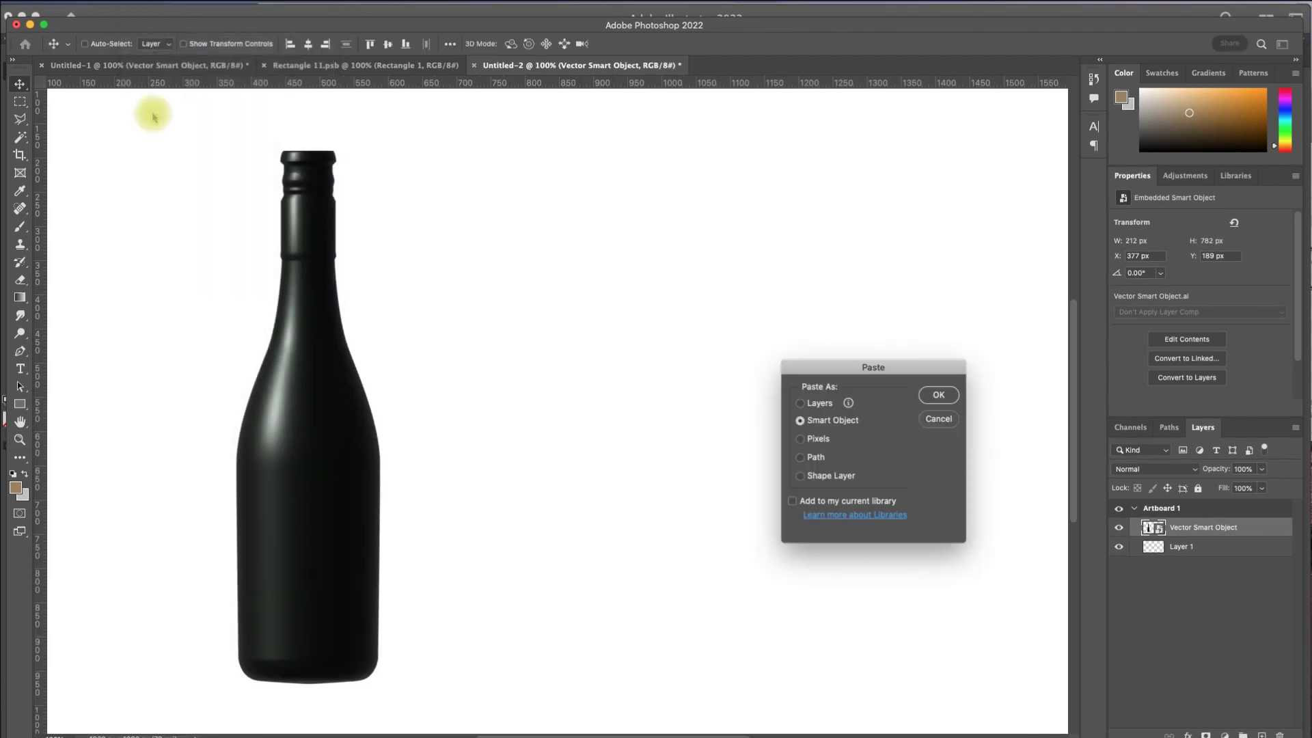
click(936, 395)
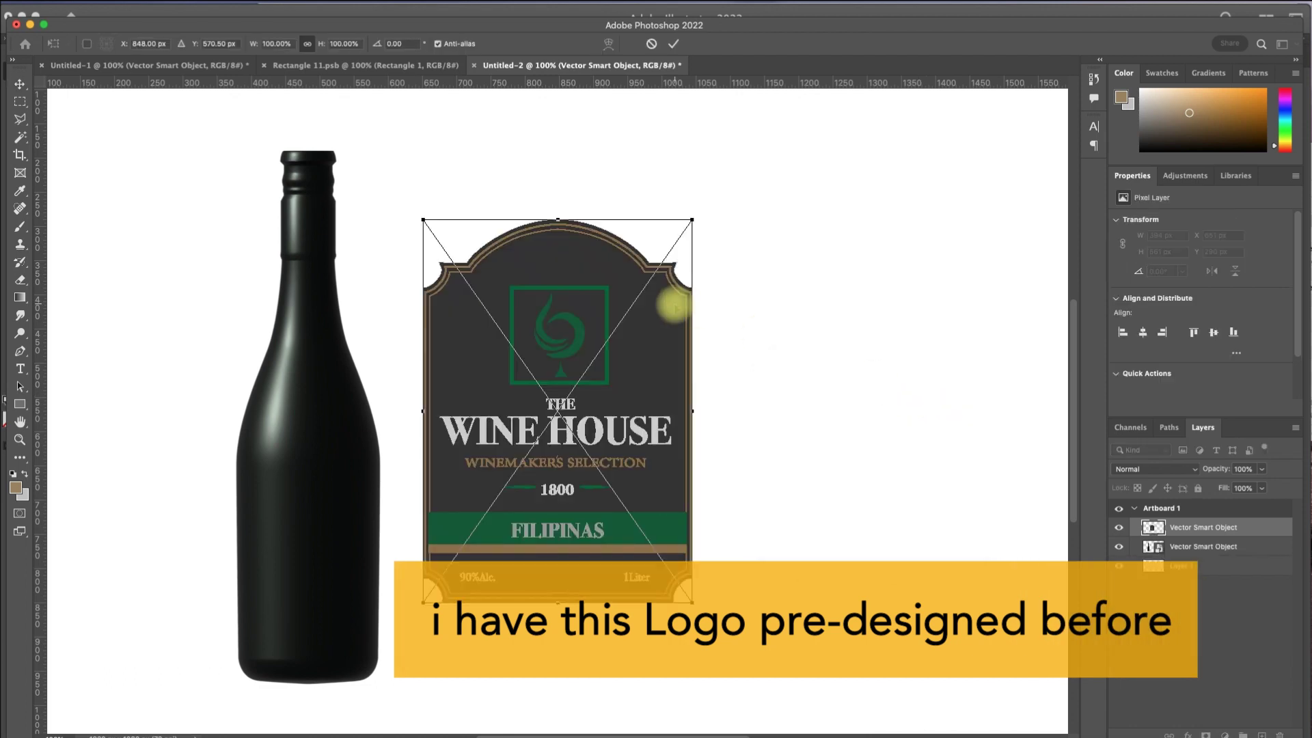
drag(692, 220, 576, 311)
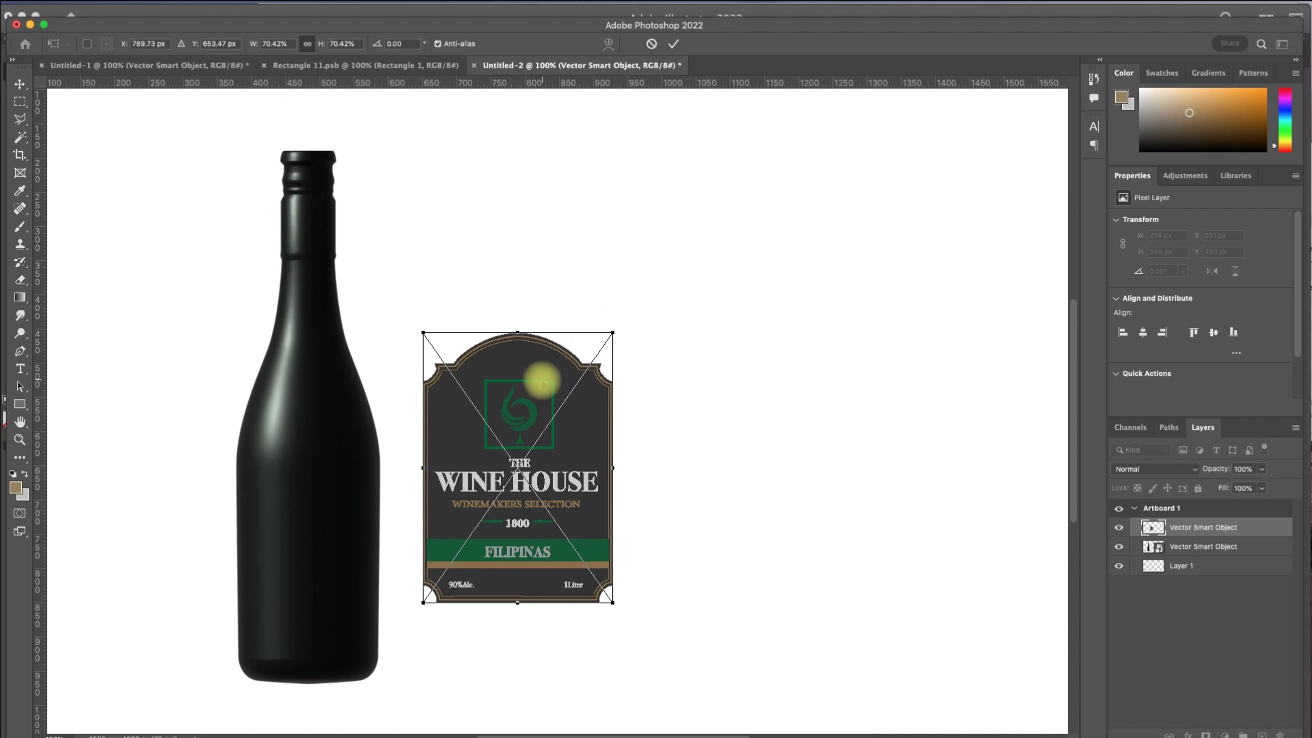
drag(540, 382, 352, 434)
drag(425, 385, 339, 433)
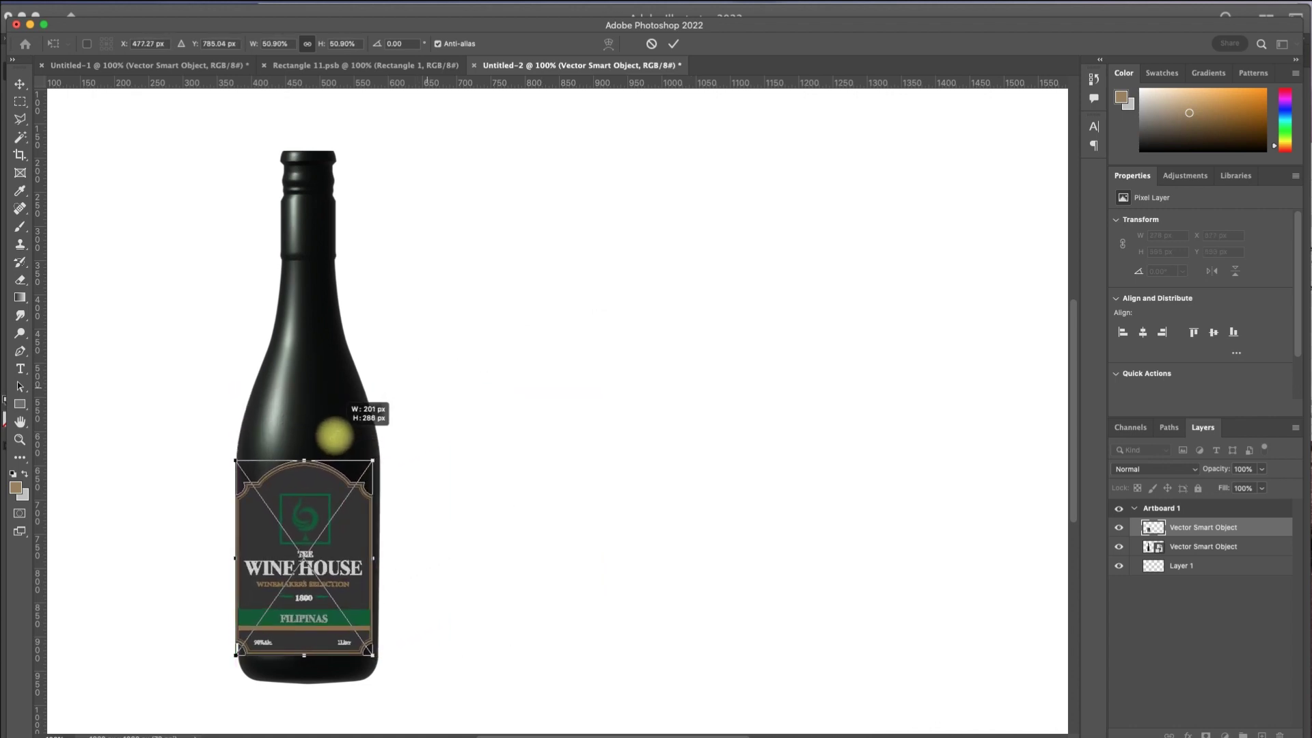
mouse_move(338, 432)
mouse_down()
mouse_move(303, 466)
mouse_move(363, 462)
mouse_move(312, 485)
mouse_up()
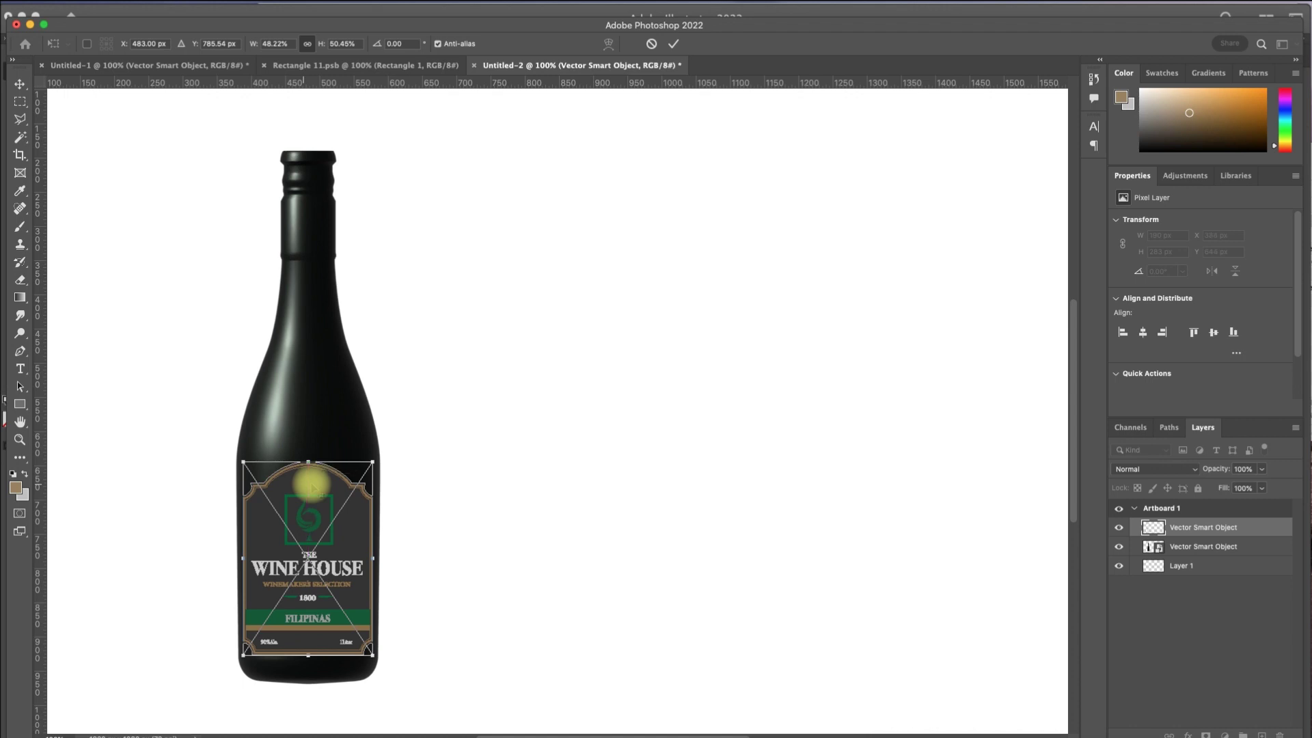
key(Return)
key(z)
click(311, 520)
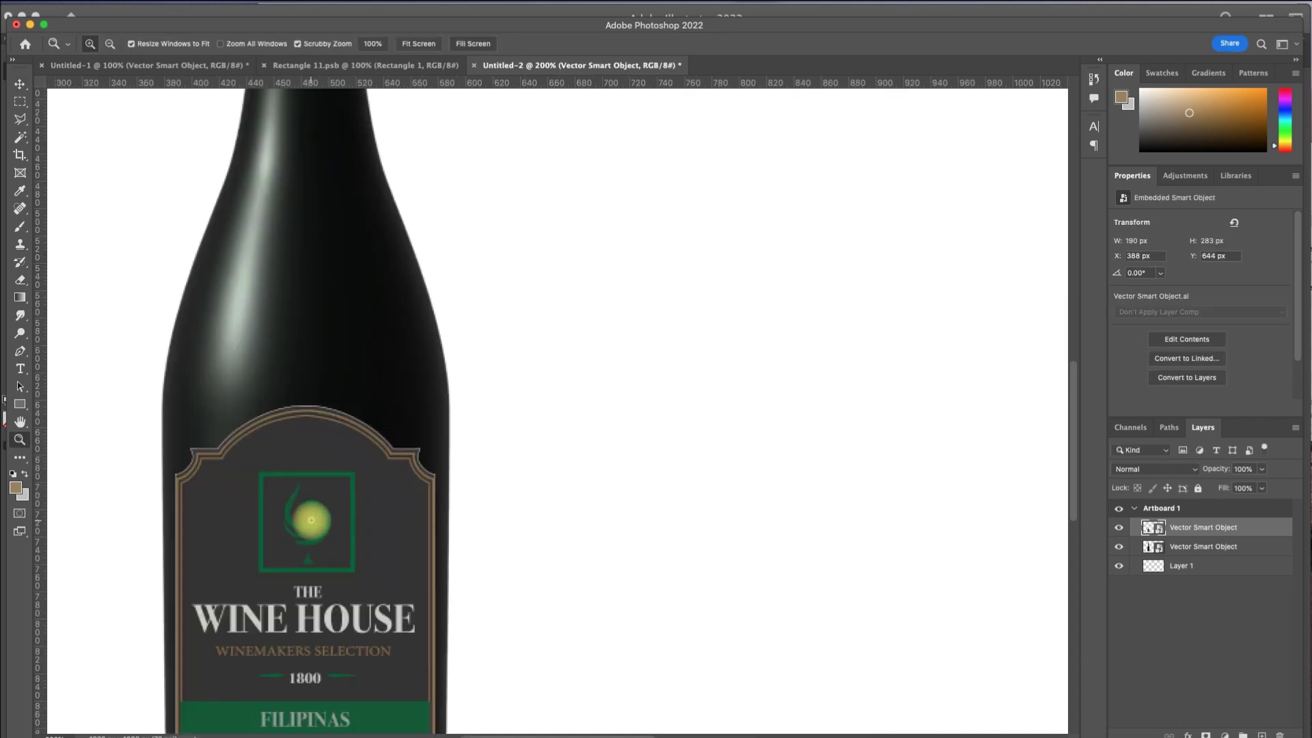
click(311, 520)
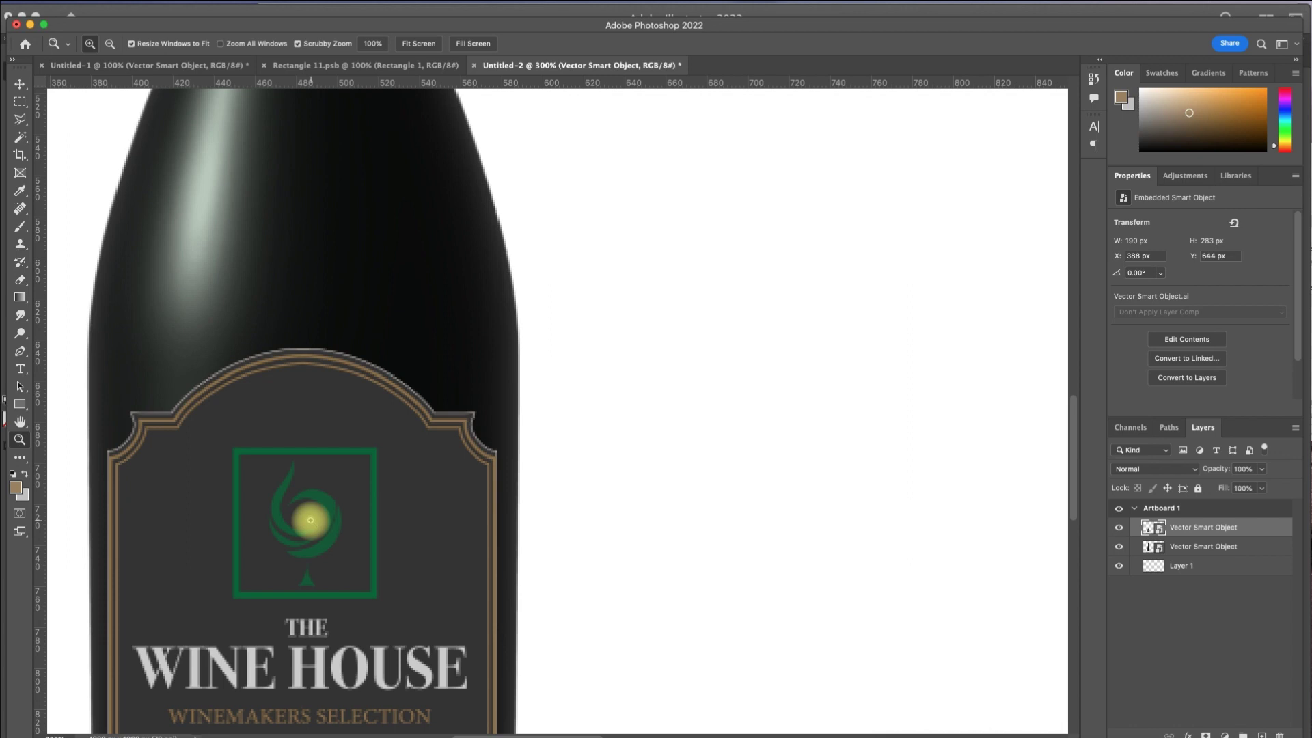
key(h)
key(ctrl+minus)
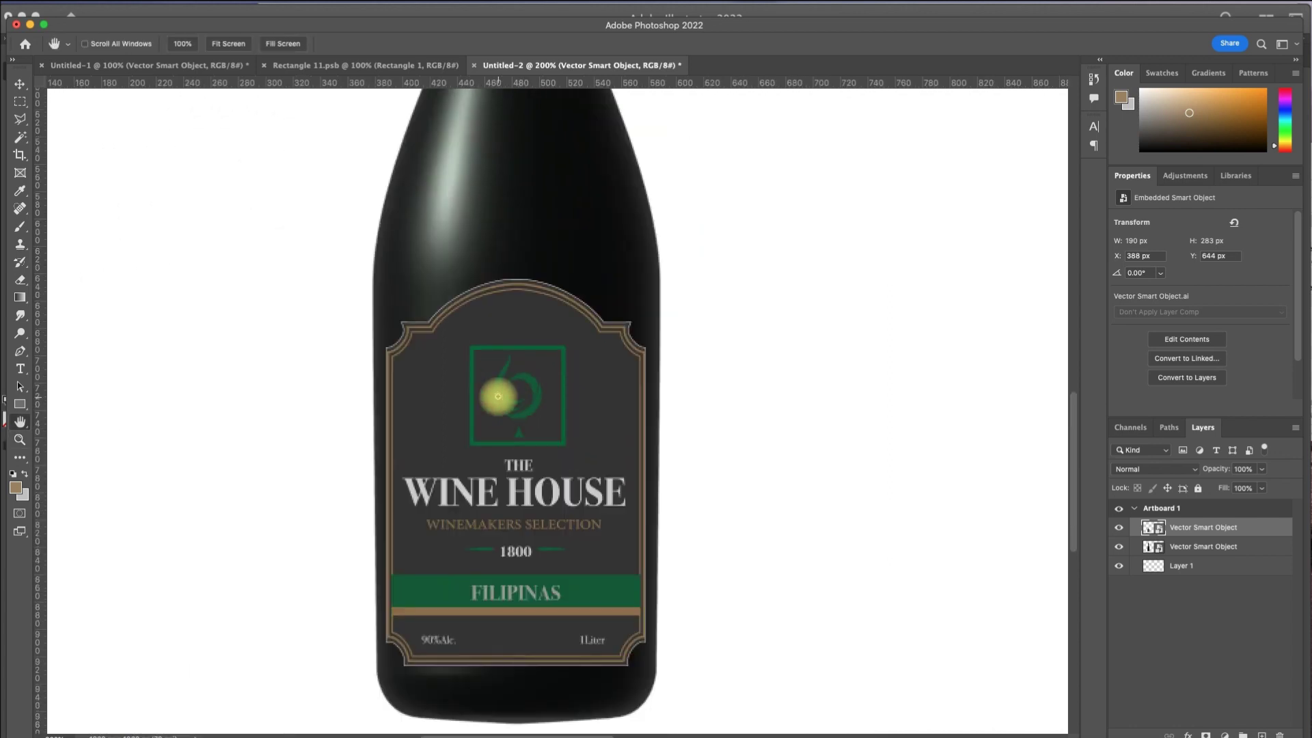
key(ctrl+minus)
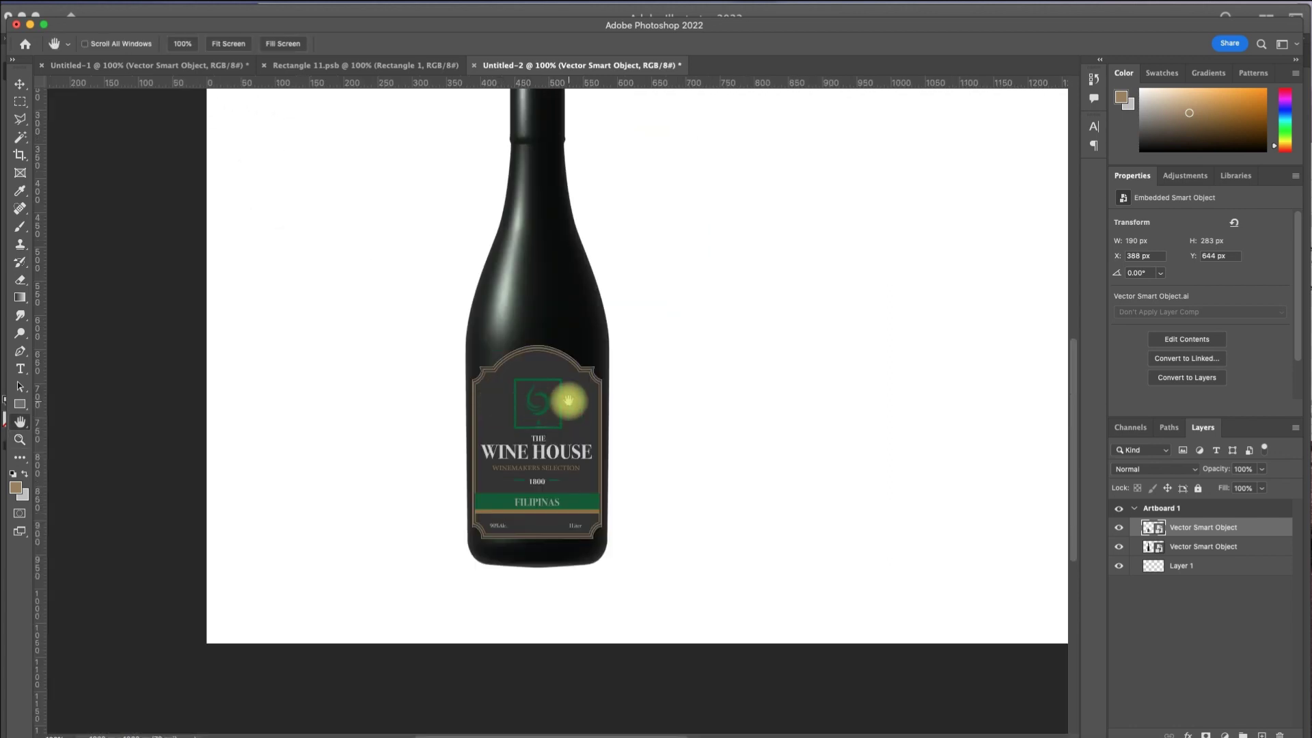
scroll(583, 393, up, 3)
scroll(577, 410, right, 2)
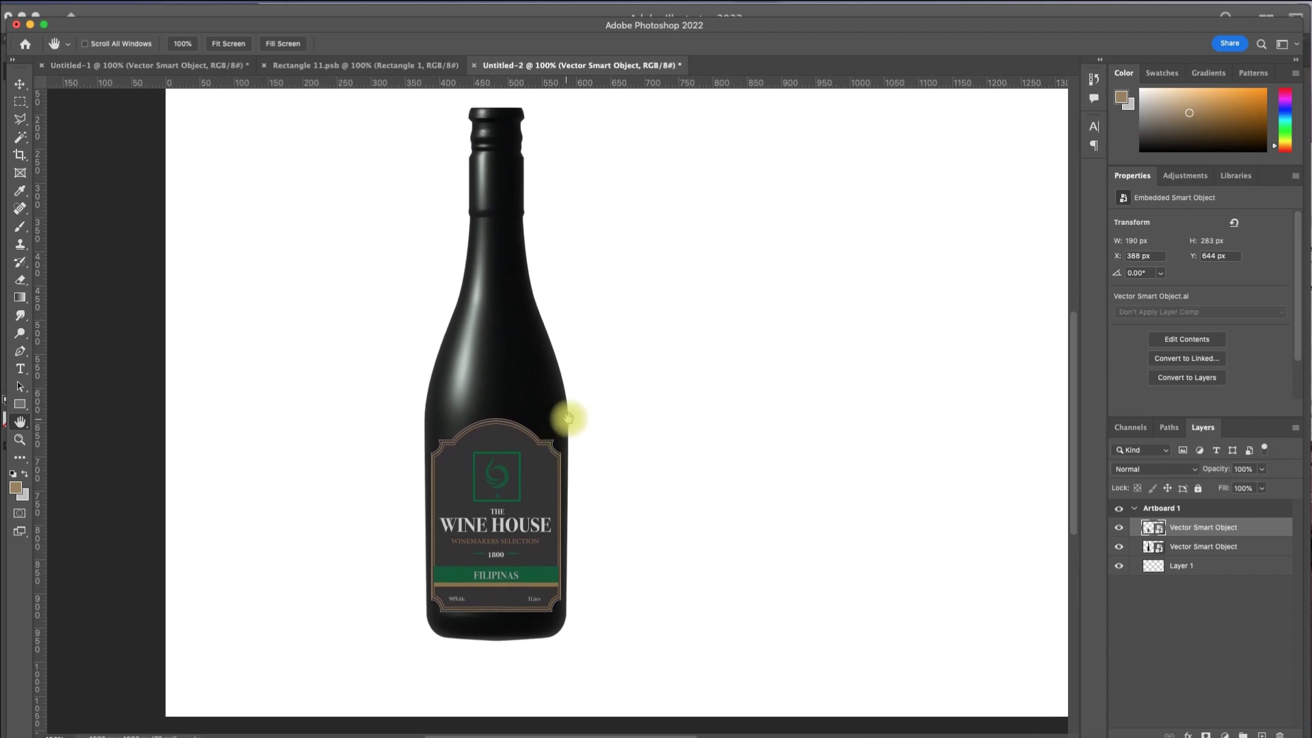
drag(569, 417, 561, 416)
key(v)
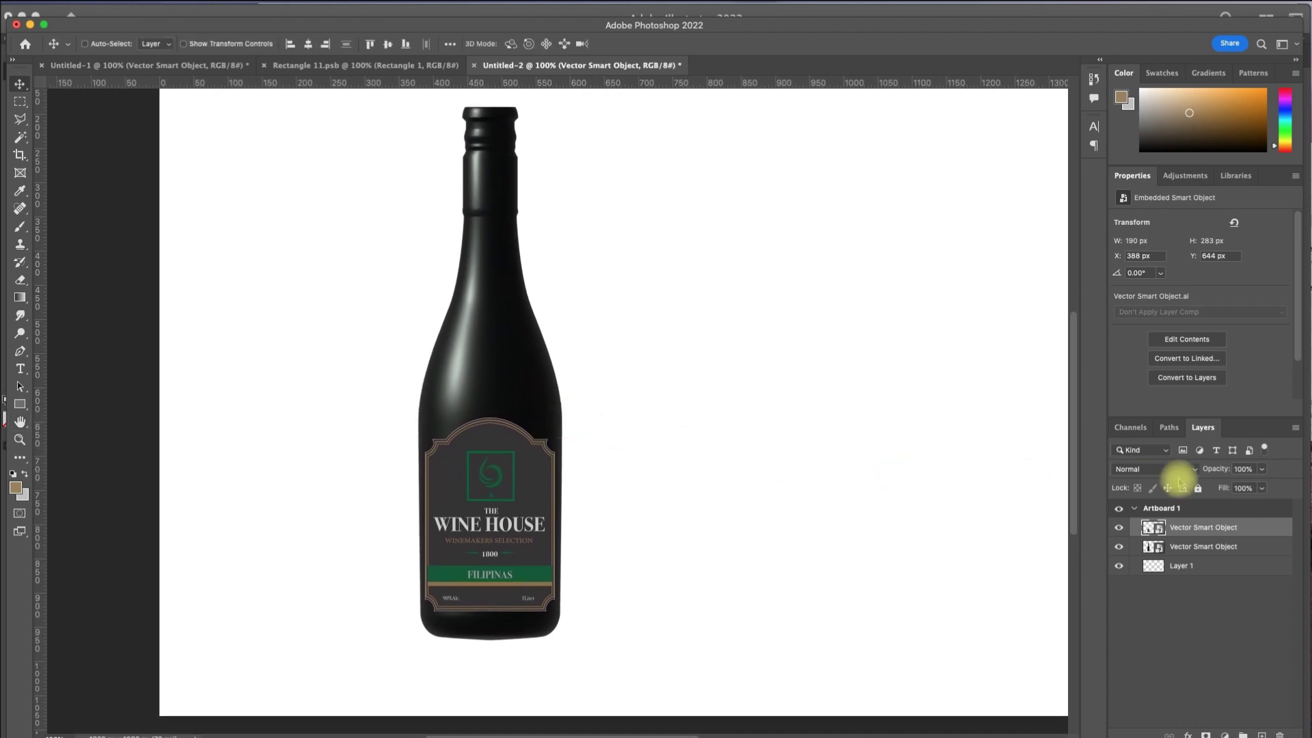
click(1193, 472)
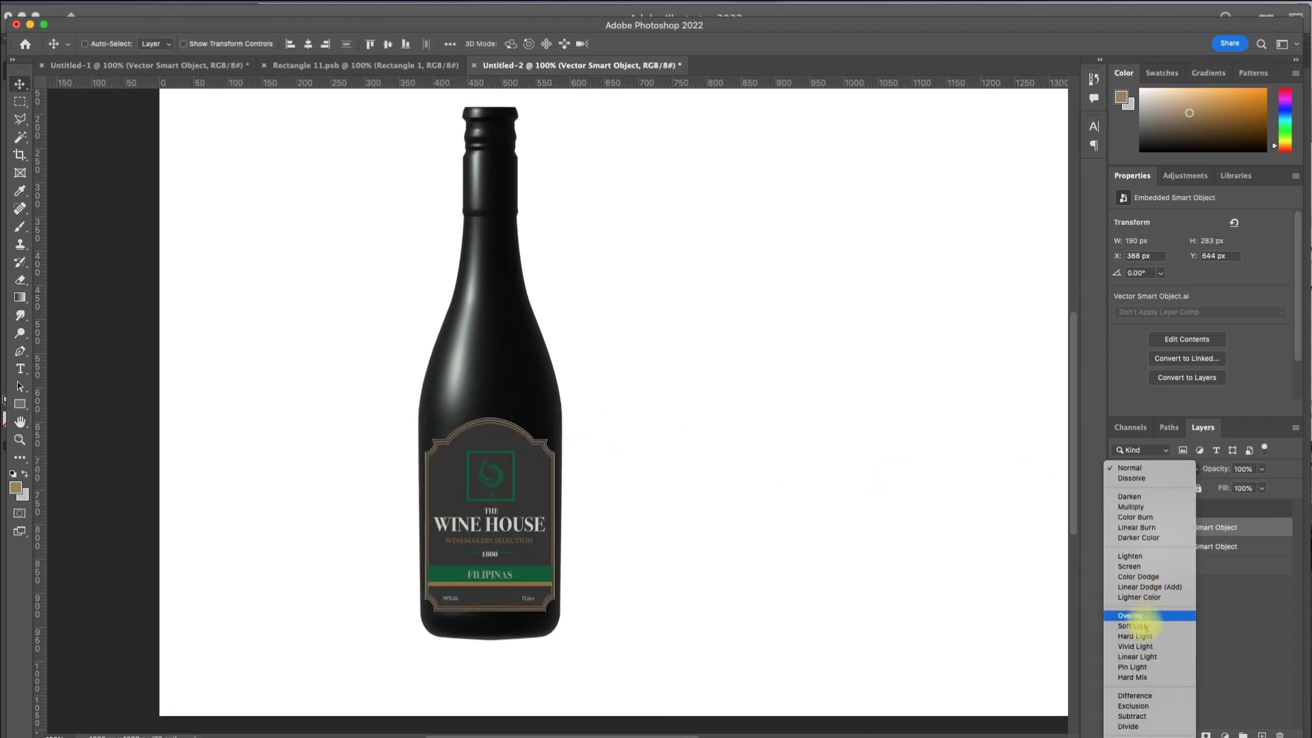
Set the Wine House label layer's blend mode to Screen
click(1131, 567)
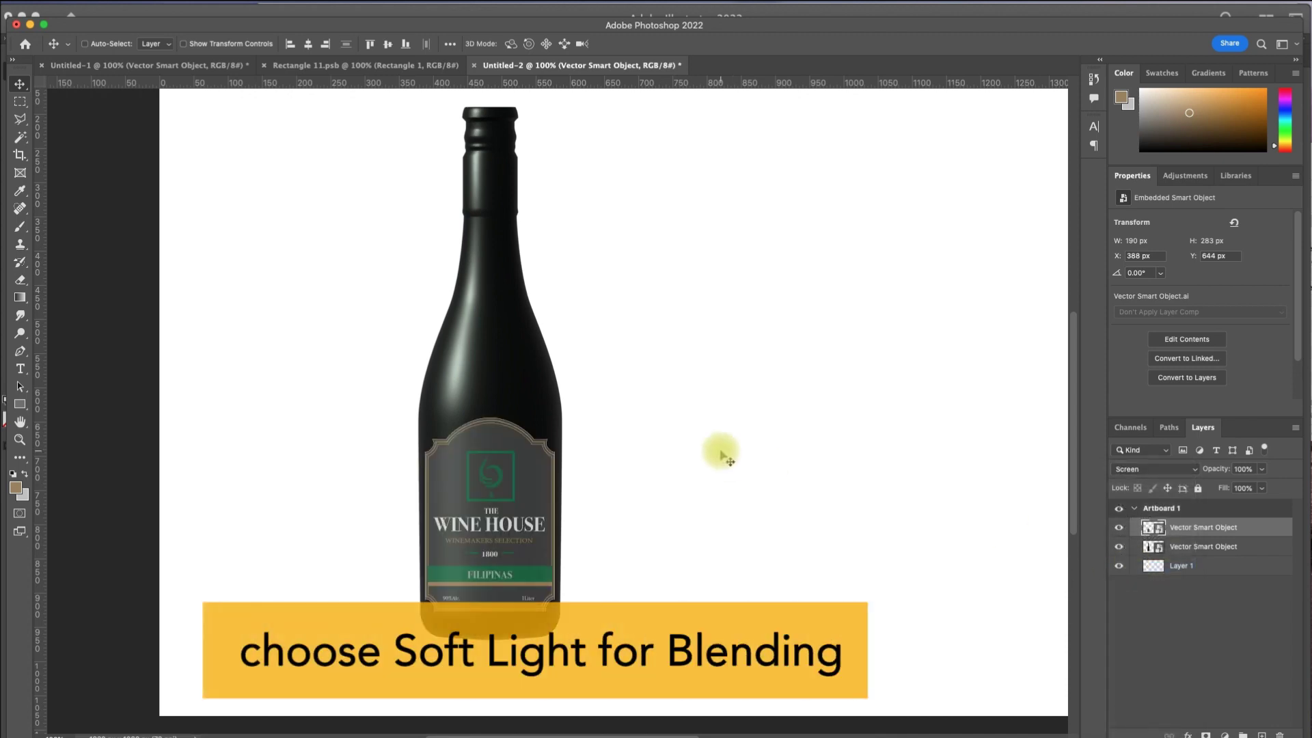
key(h)
drag(741, 383, 677, 407)
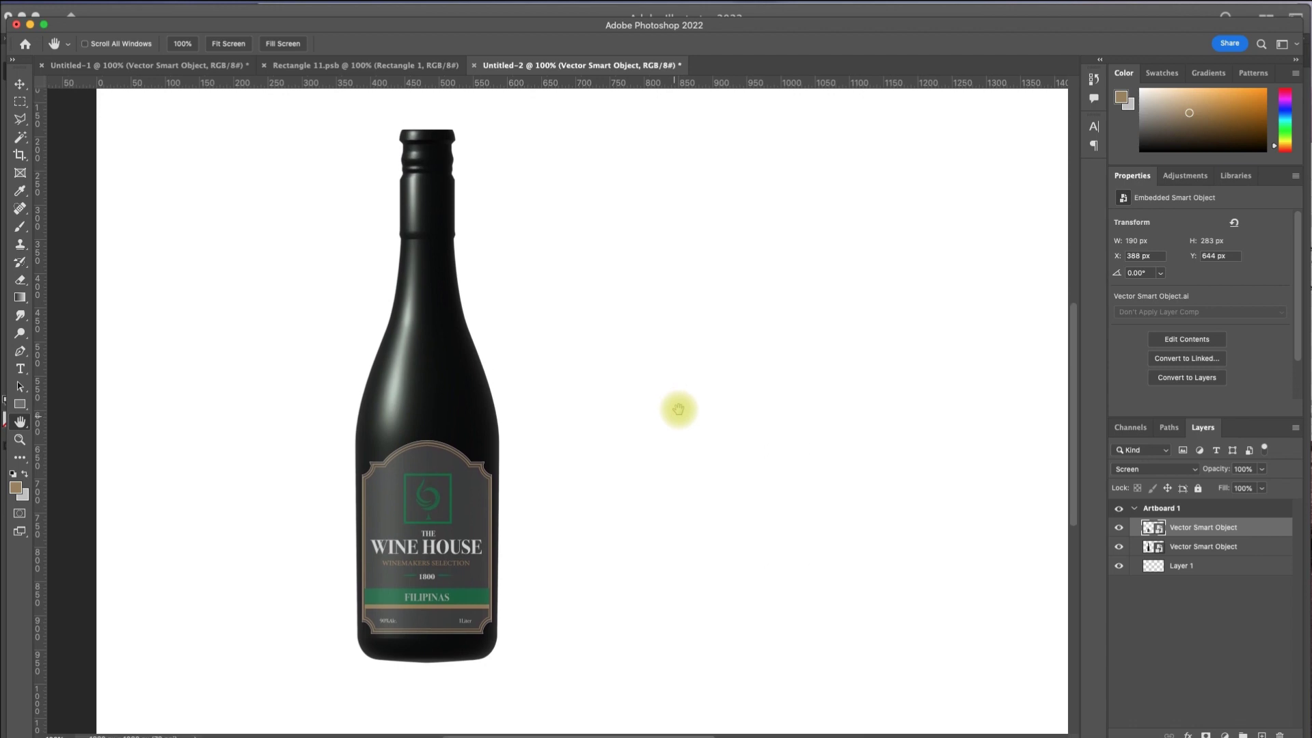
click(1191, 550)
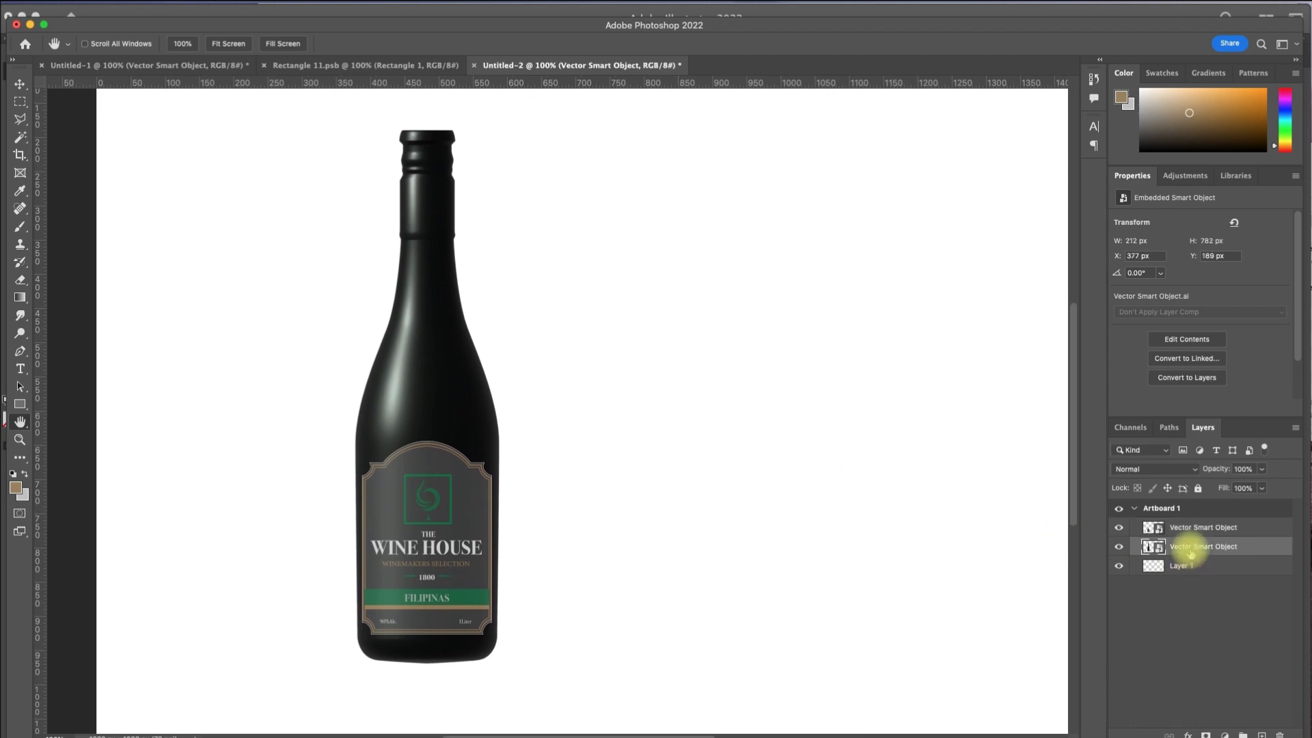
Rasterize the bottle layer and marquee-select the cap around its neck
right_click(1191, 554)
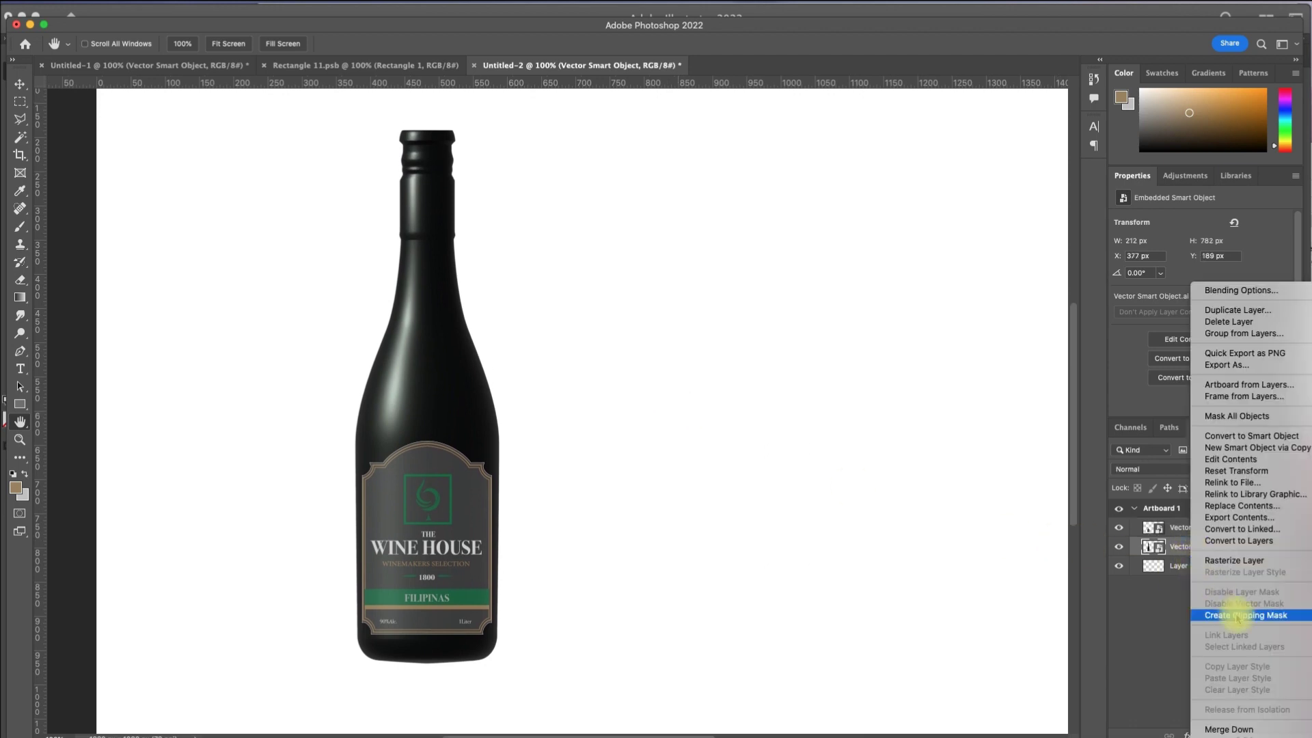
click(1230, 561)
key(m)
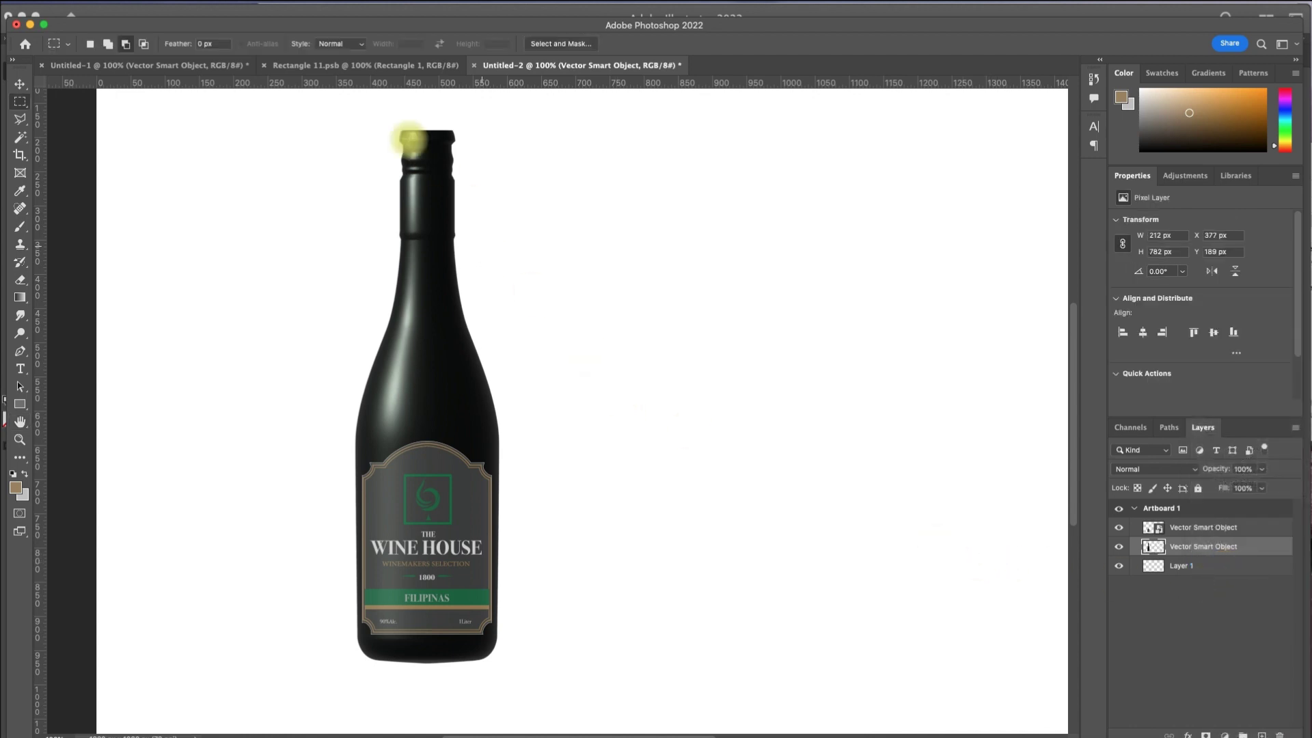
drag(388, 121, 480, 236)
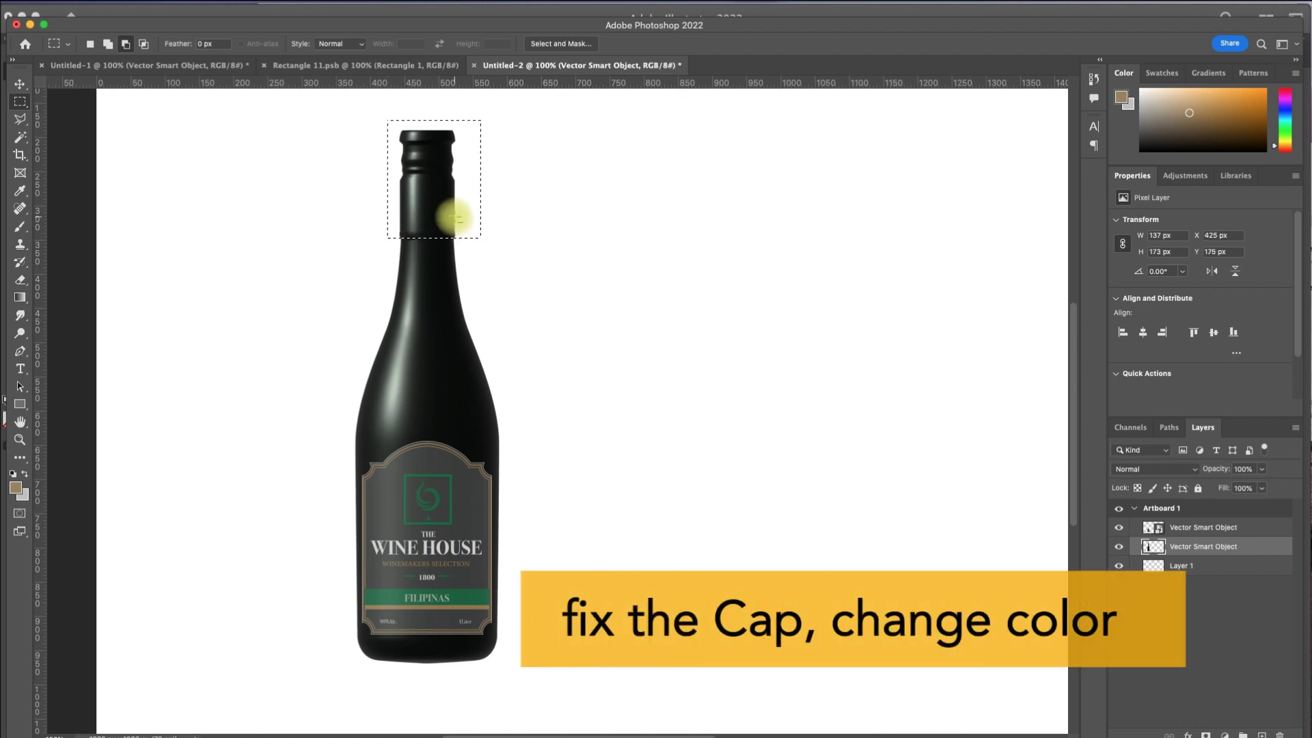
key(v)
key(Right)
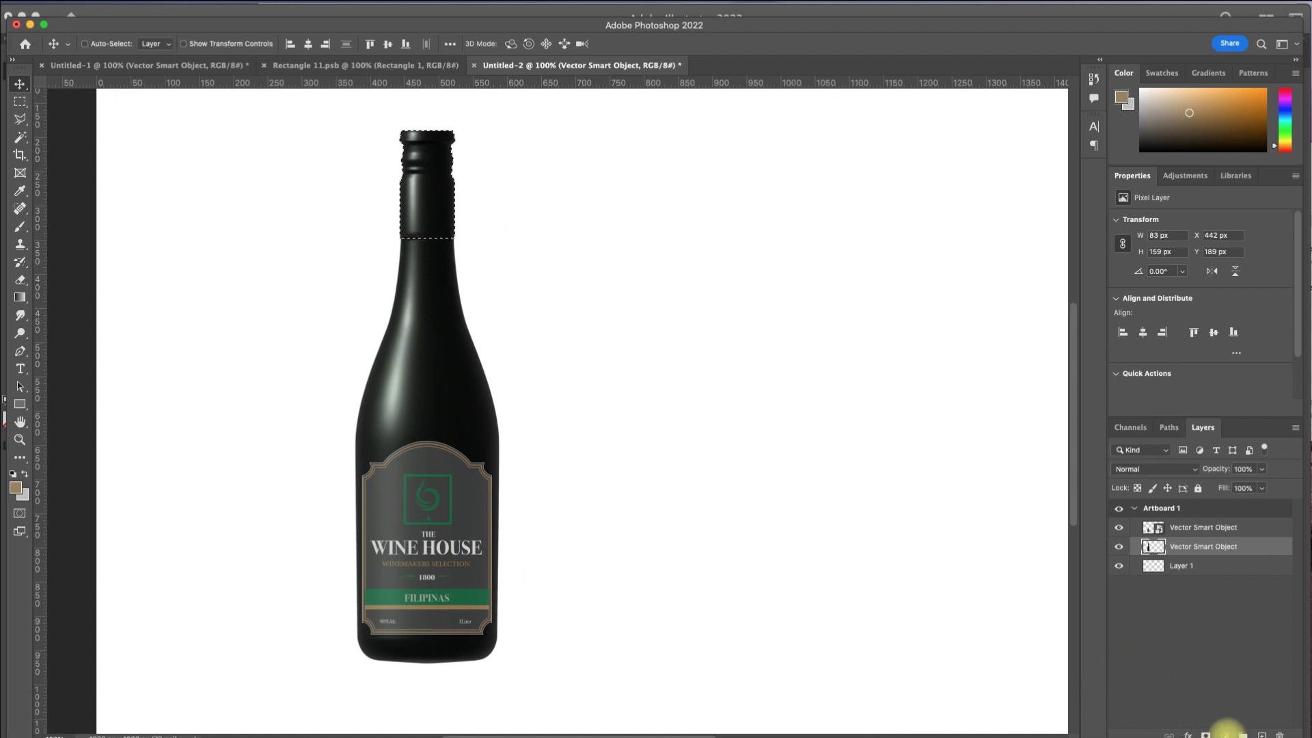
click(1172, 430)
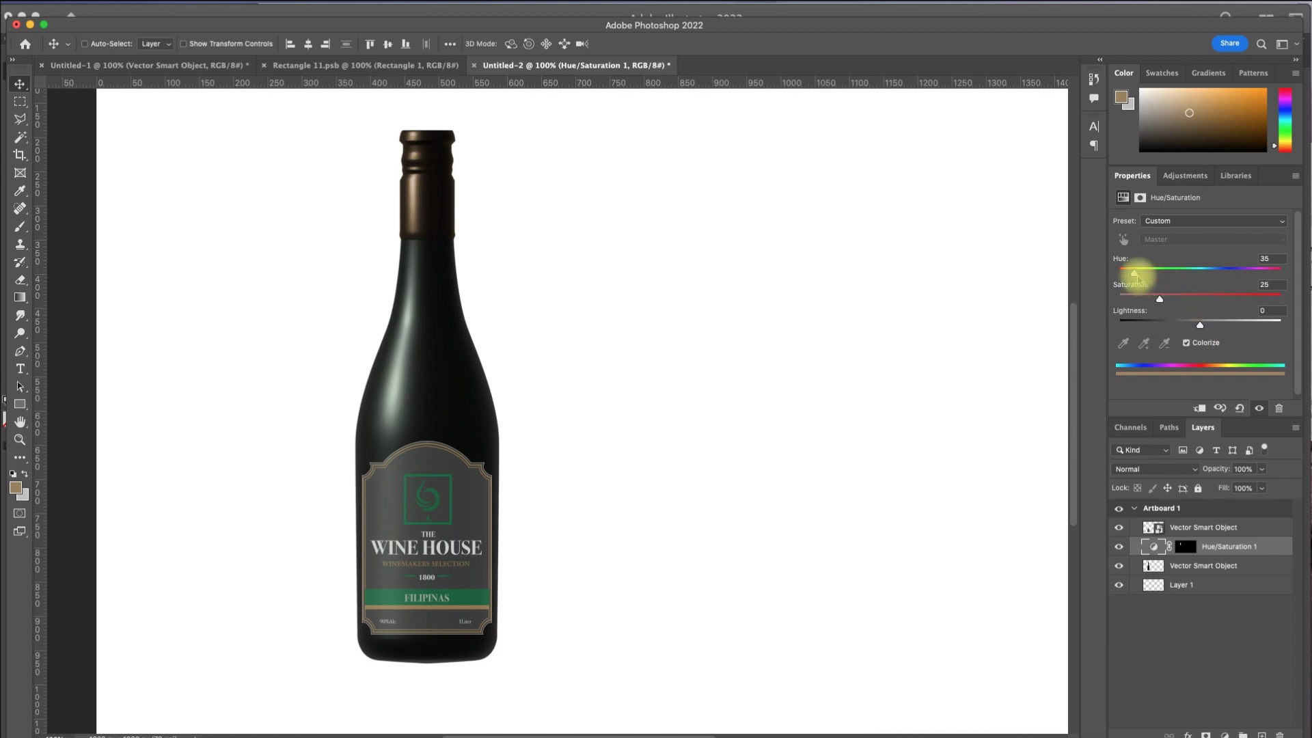
Shift the cap's Hue/Saturation hue to 89 for green, then copy the Illustrator bottle
drag(1136, 278, 1154, 279)
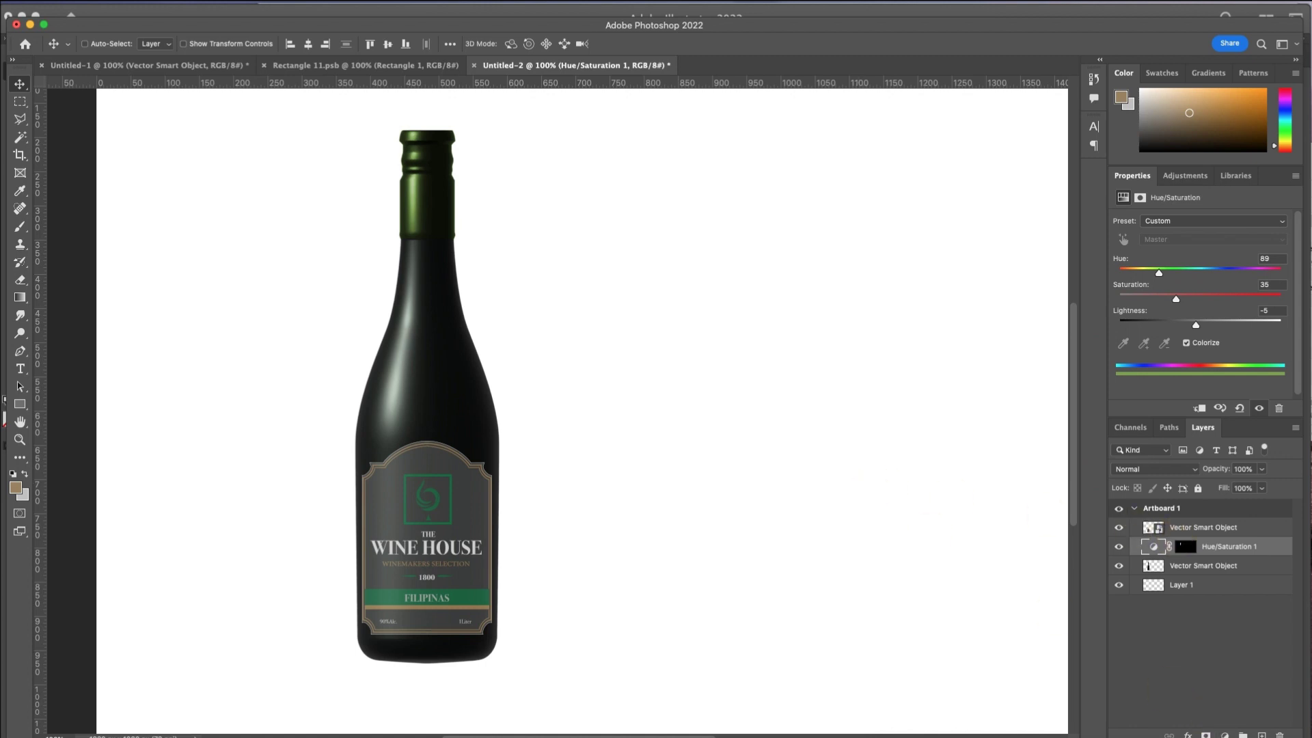
key(super+Tab)
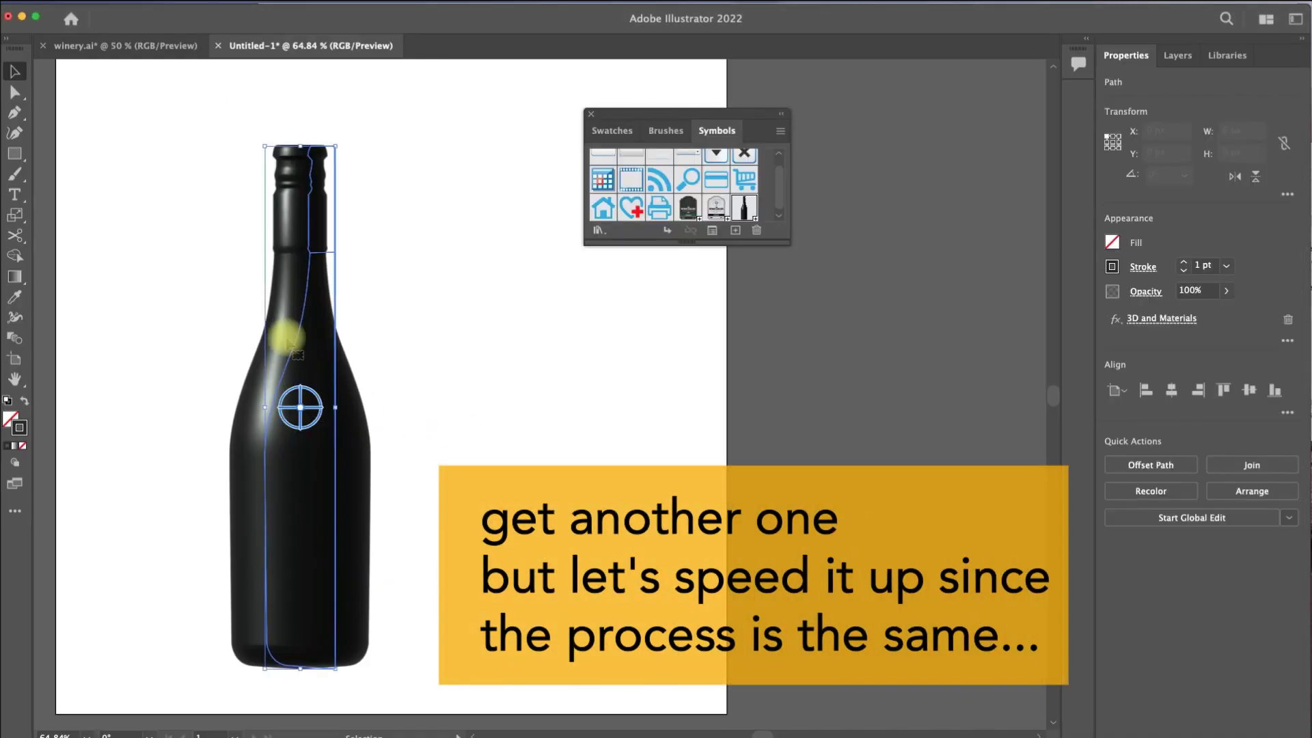
click(127, 4)
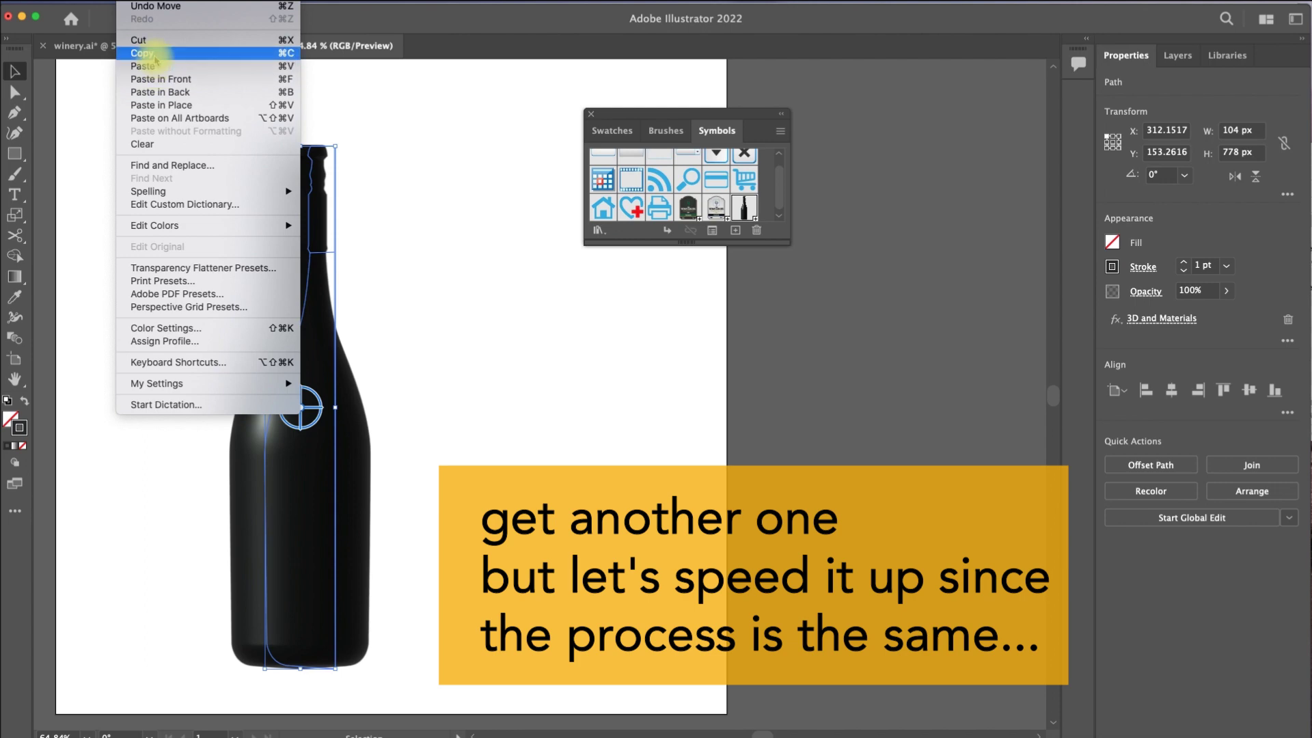
click(157, 60)
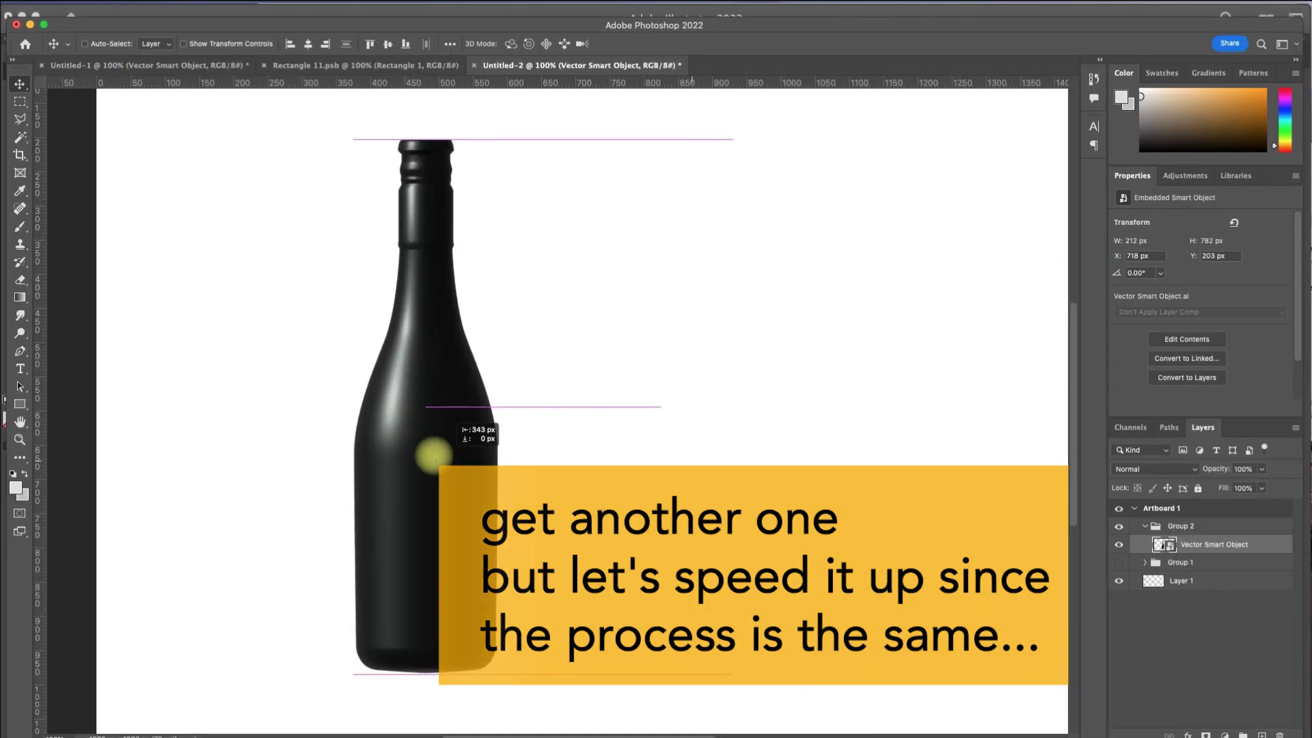
Fit the second bottle's label onto its lower body and set it to Lighter Color blending
mouse_move(712, 231)
mouse_down()
mouse_move(556, 430)
mouse_move(732, 439)
mouse_up()
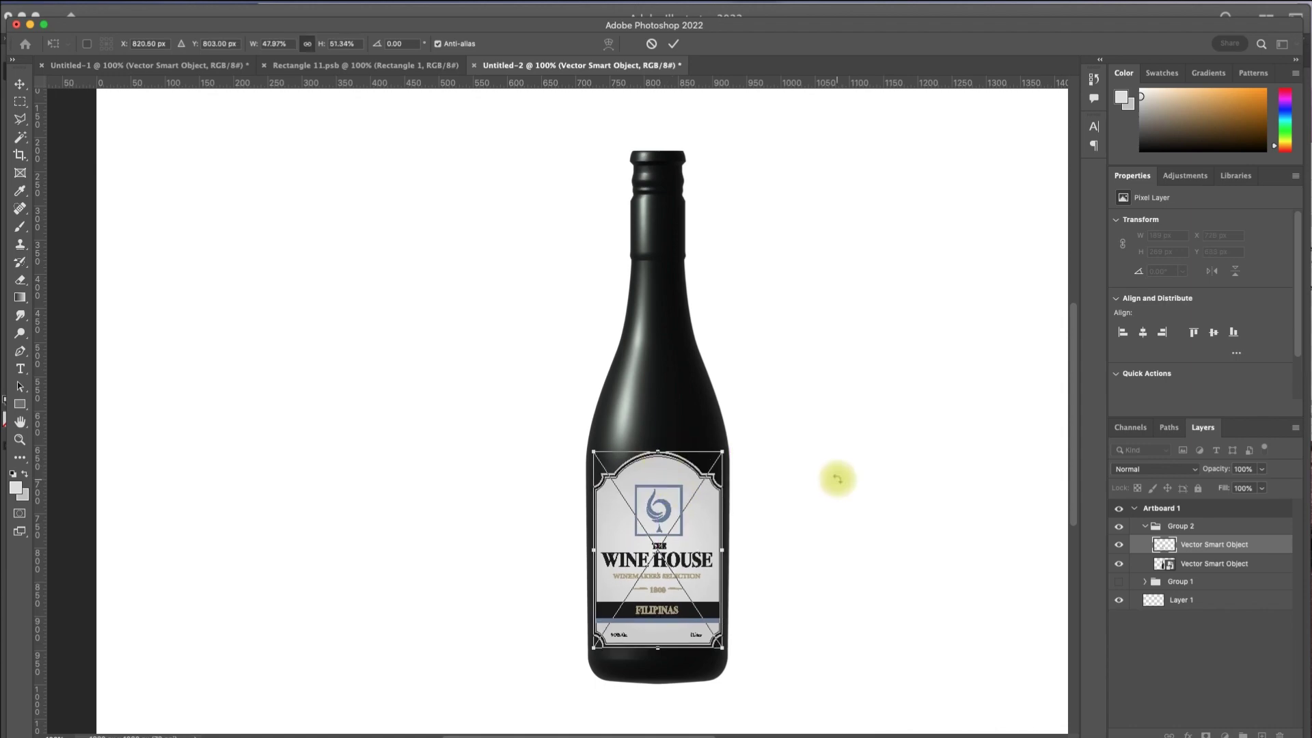
key(Return)
click(1155, 469)
click(1151, 597)
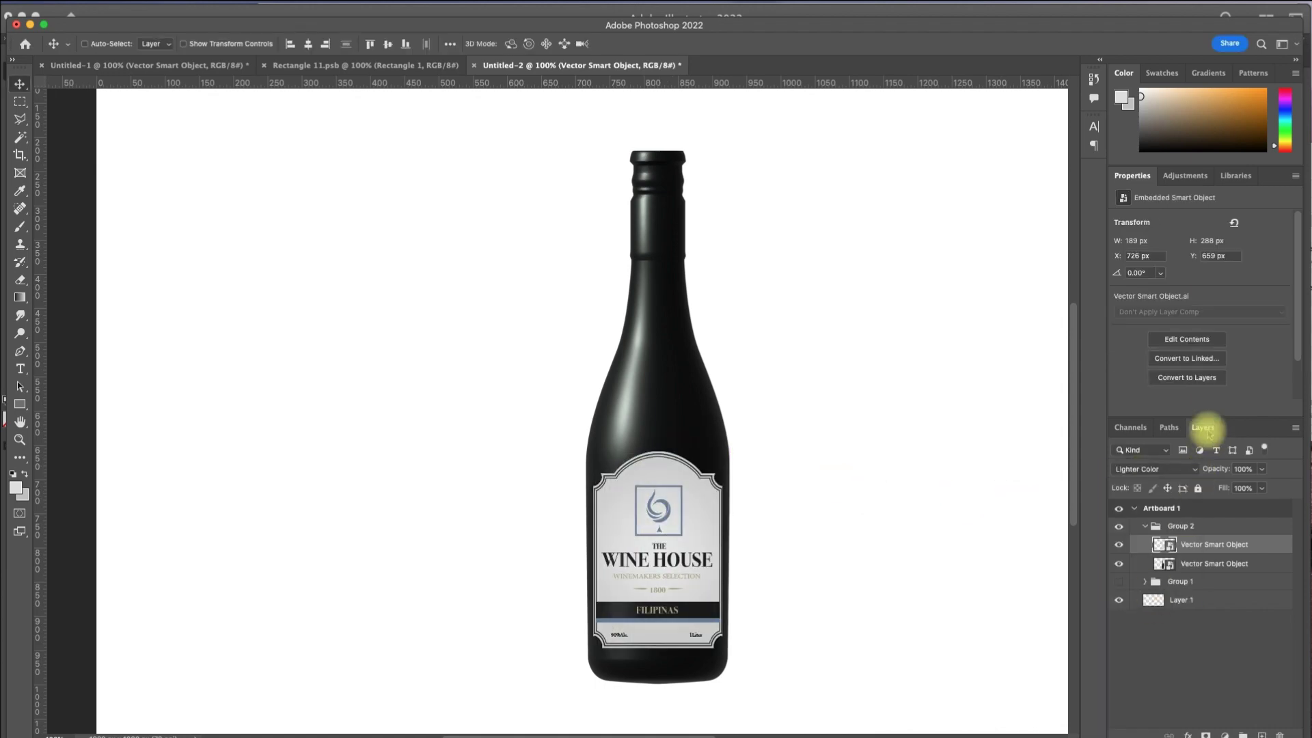
double_click(1268, 544)
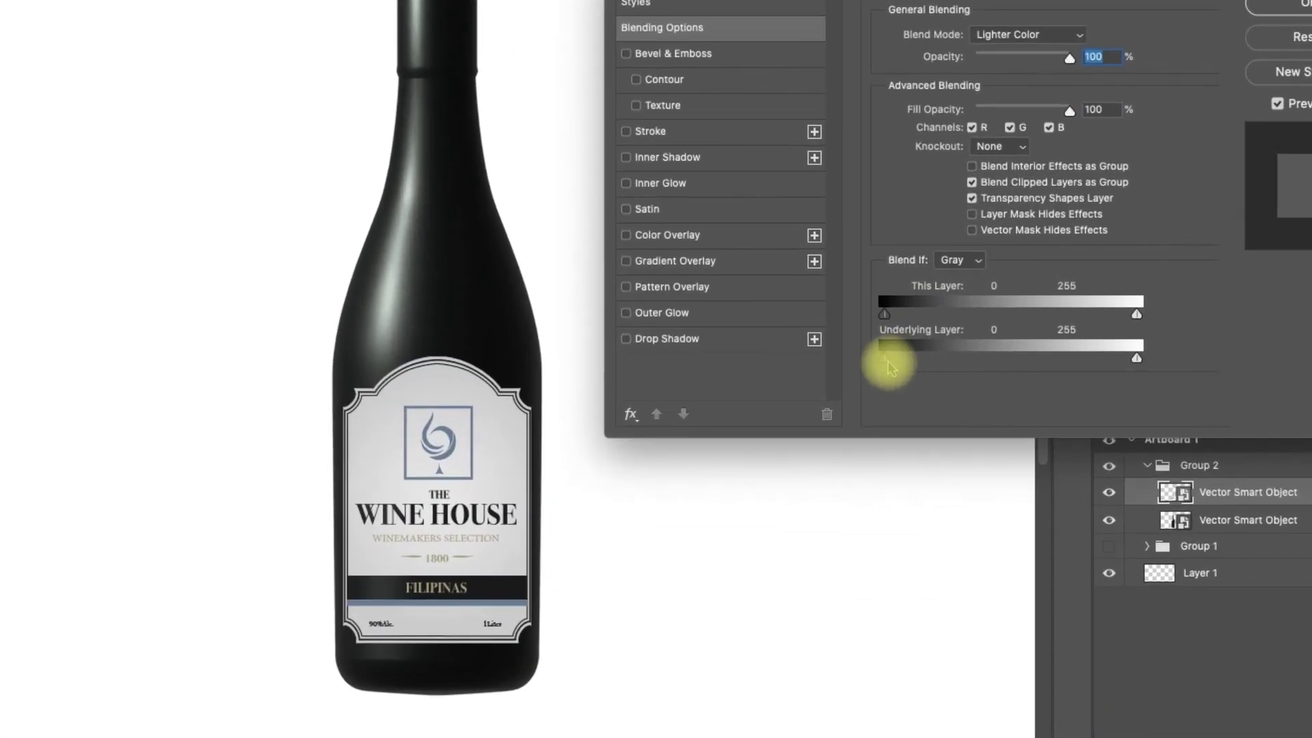
Split the label's Underlying Layer black slider to 0/50 for a brushed-silver look
drag(971, 455, 995, 456)
drag(906, 331, 911, 340)
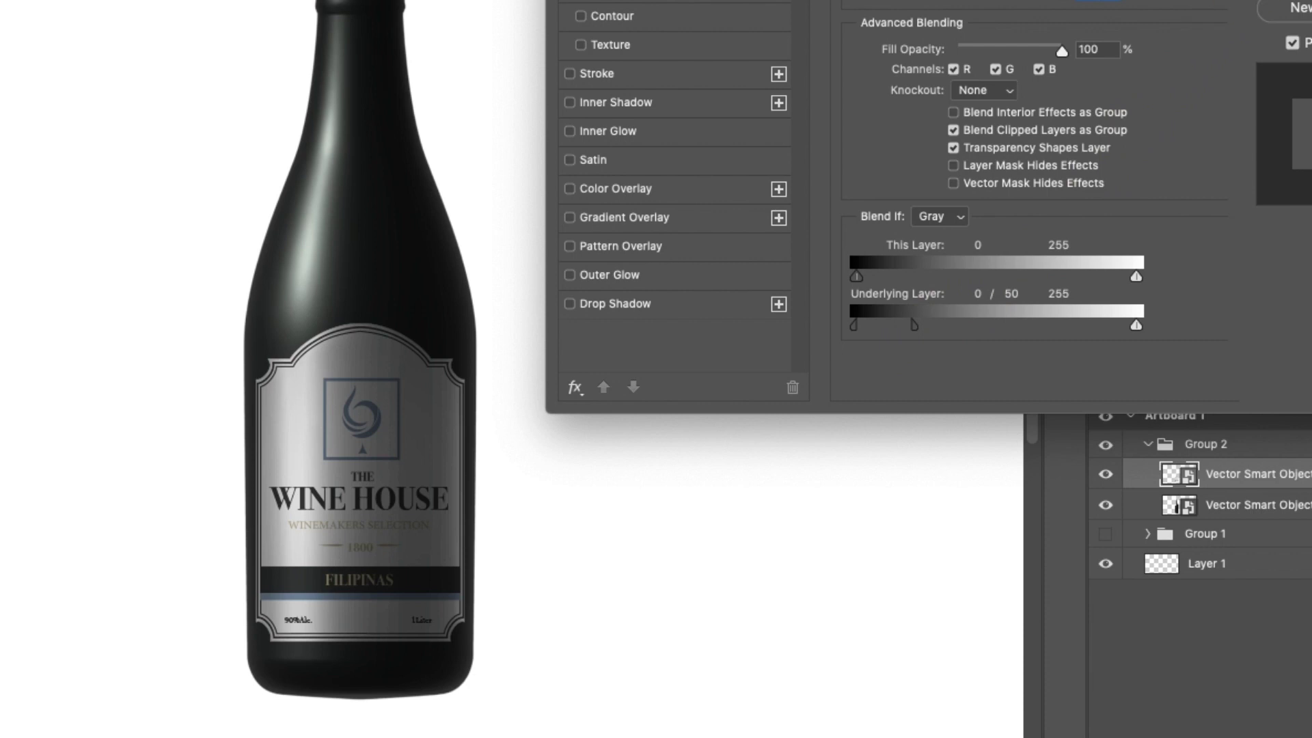
key(Return)
Reposition the second bottle's Group 2 on the artboard and show its bottle layer
click(1239, 446)
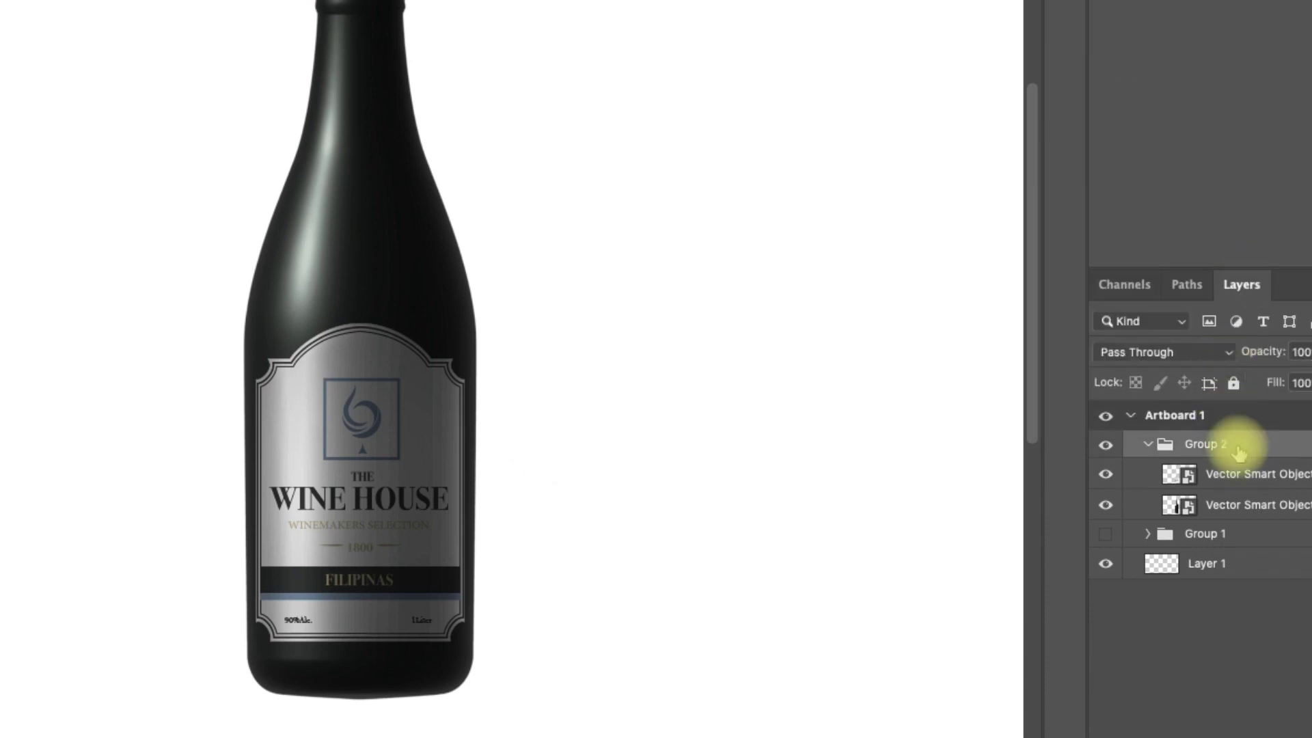
click(1148, 444)
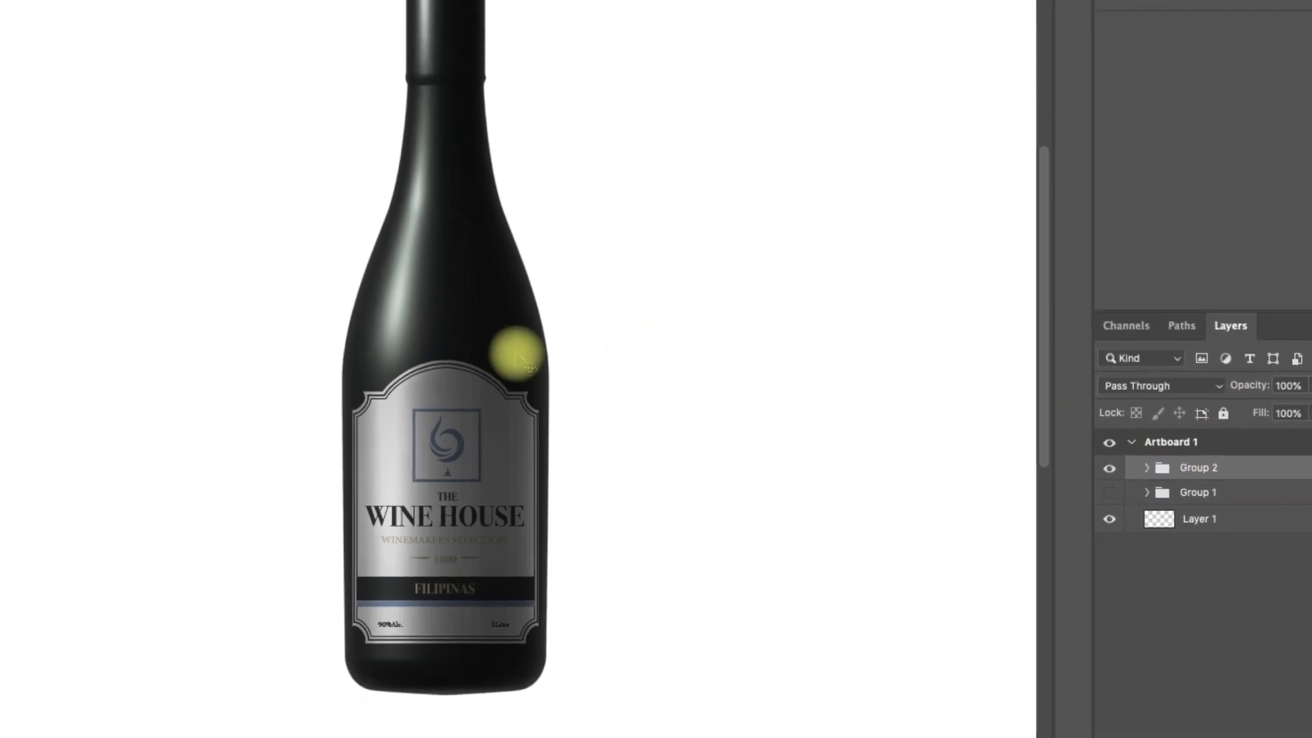
drag(514, 355, 747, 445)
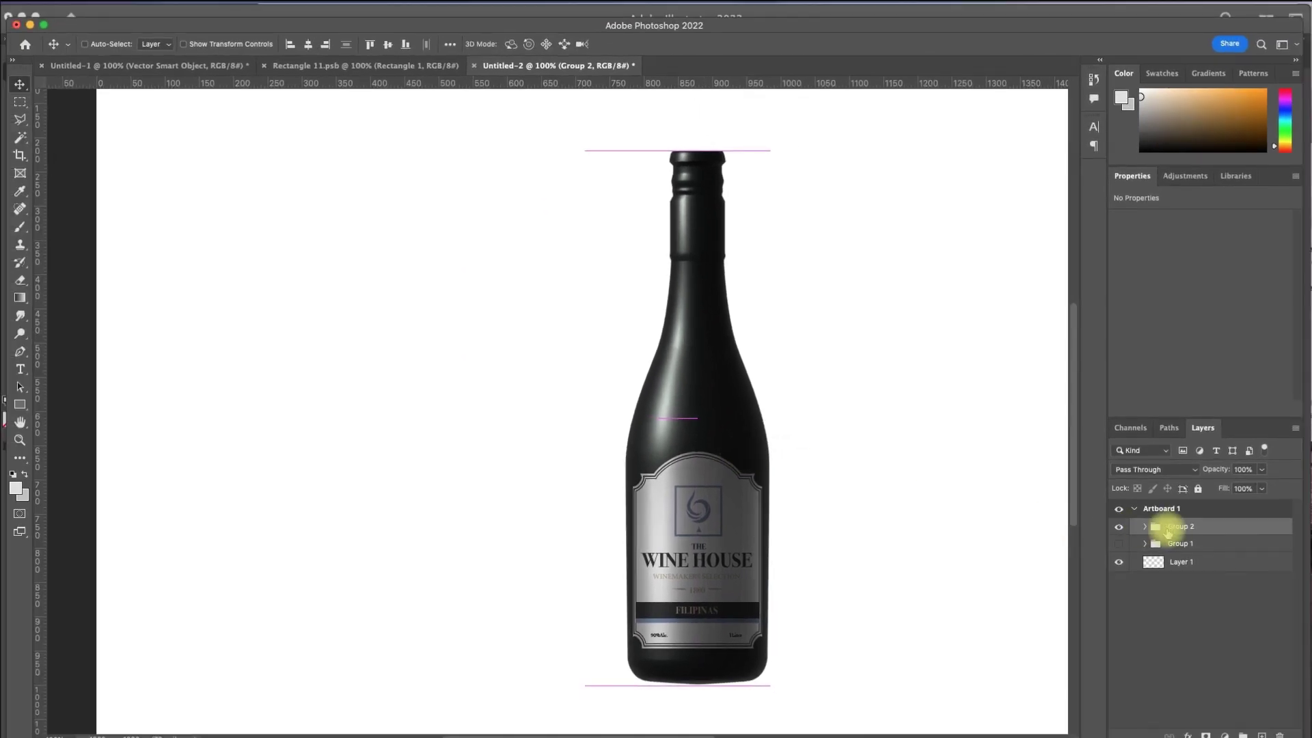
click(1146, 527)
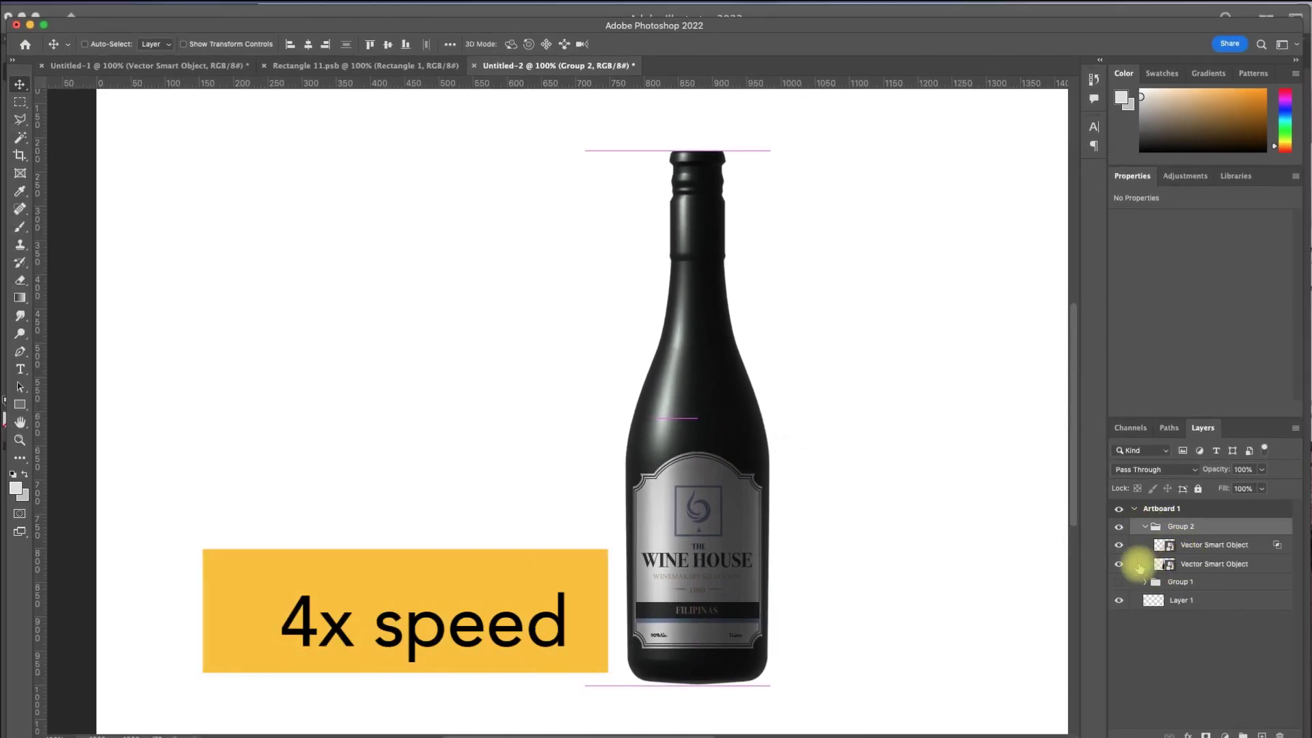
click(1119, 565)
Select the second bottle's neck and colorize it teal with Hue 178, Saturation 21
click(1184, 565)
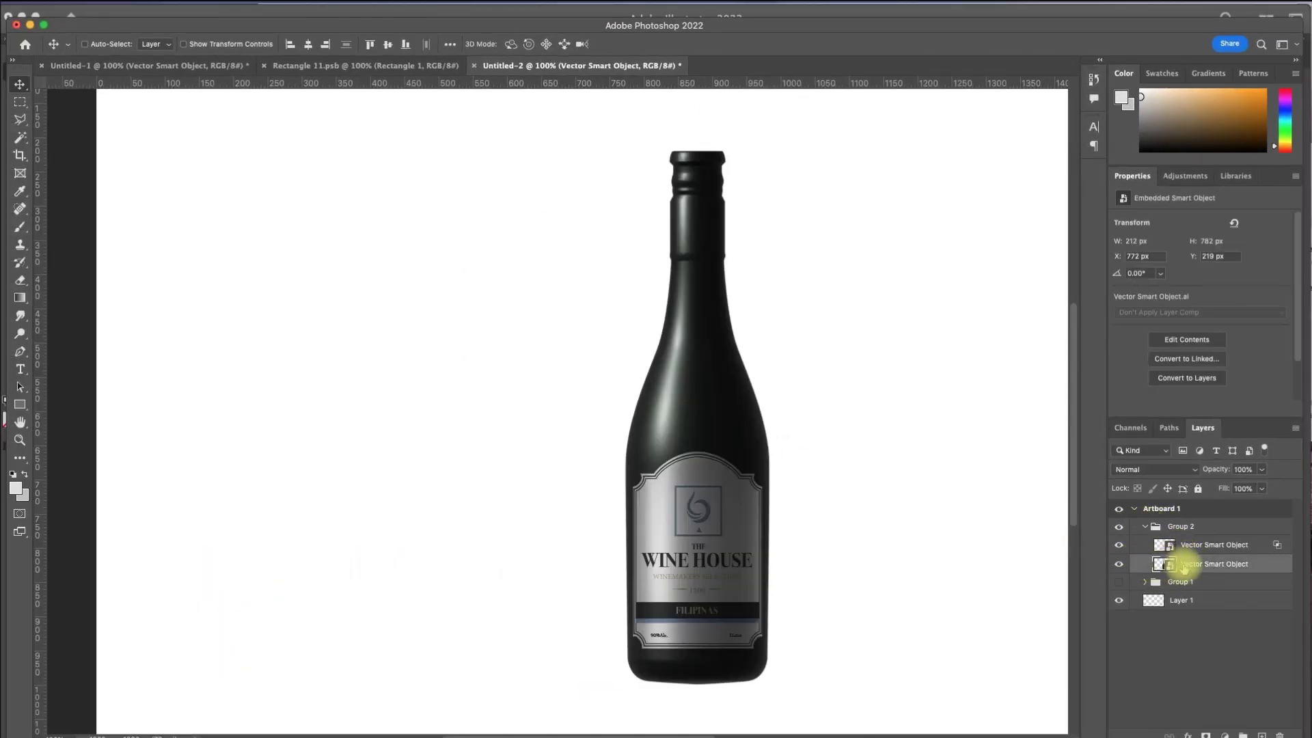
right_click(1185, 566)
key(Escape)
key(m)
drag(659, 137, 738, 259)
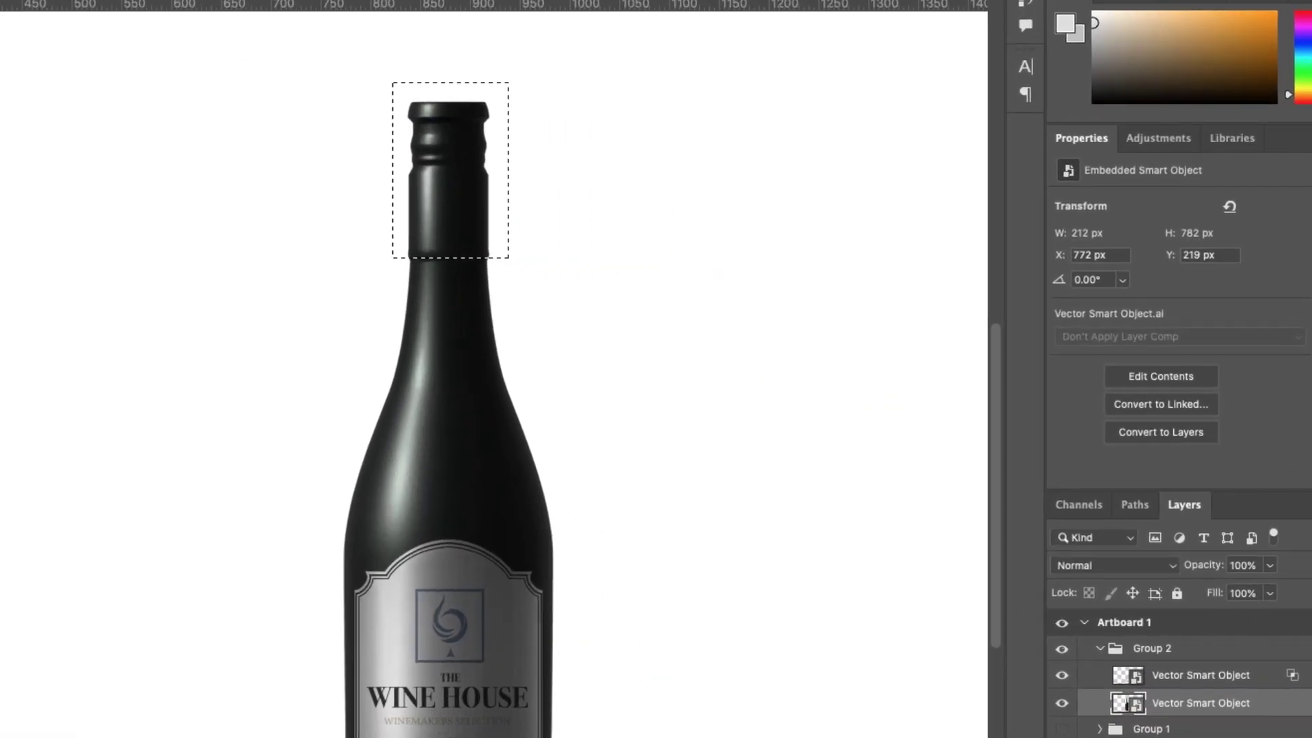
click(1225, 735)
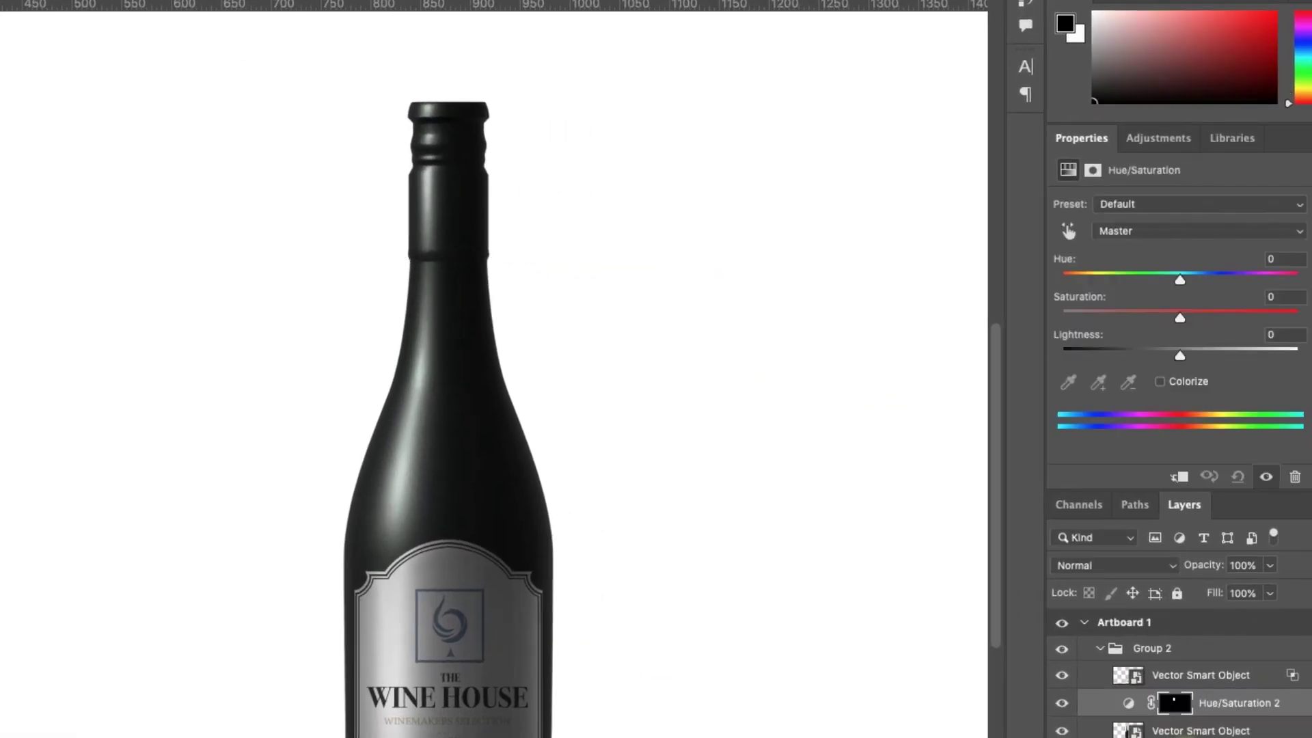
click(1160, 382)
drag(1091, 280, 1180, 290)
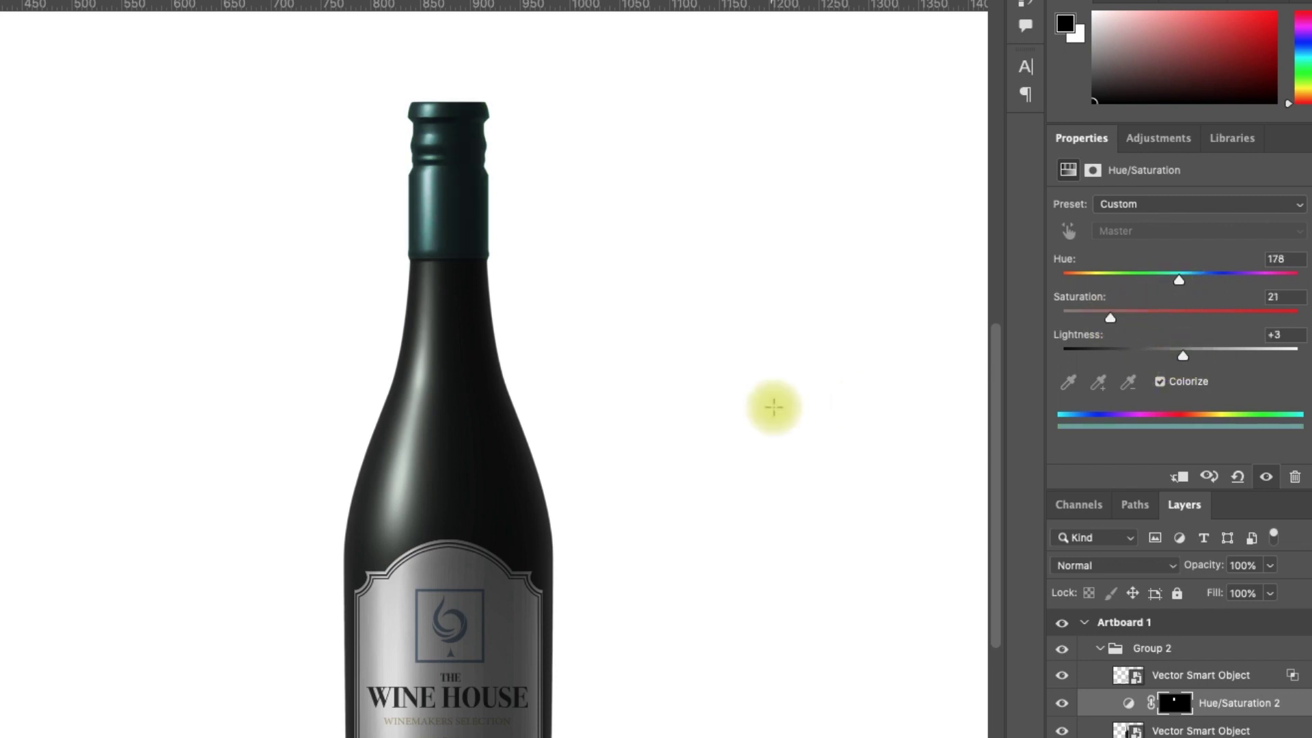
Collapse the teal bottle's group and make the green-capped Group 1 visible again
click(1152, 648)
click(1101, 648)
click(1120, 543)
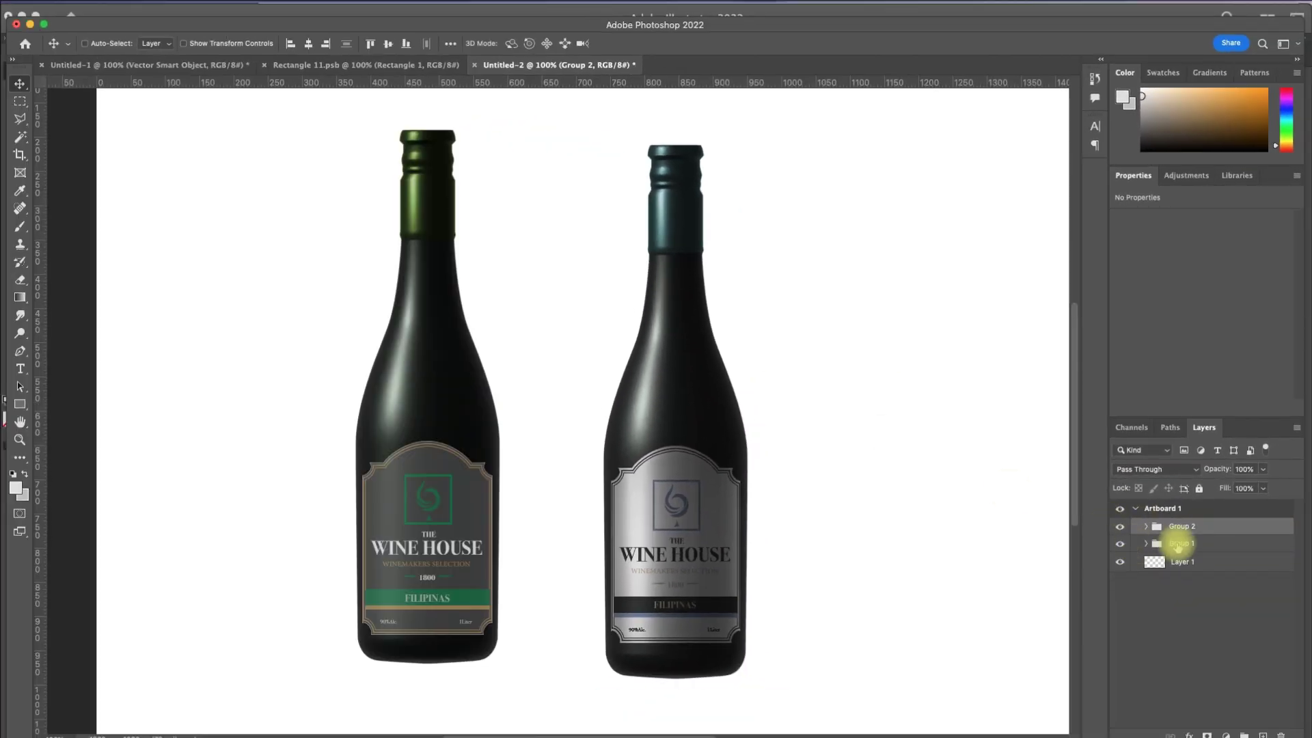
Move Group 1 right and down so the green bottle aligns with the teal one
click(1175, 544)
drag(456, 438, 517, 460)
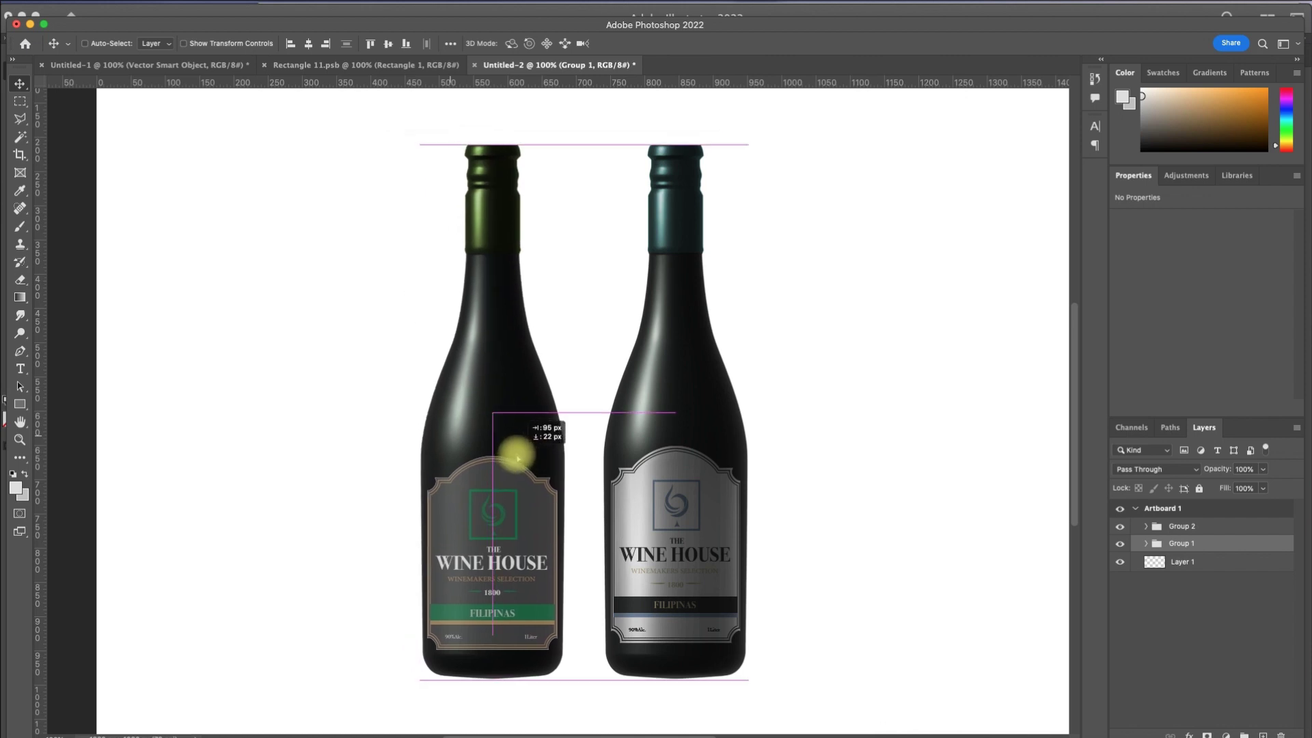
click(674, 519)
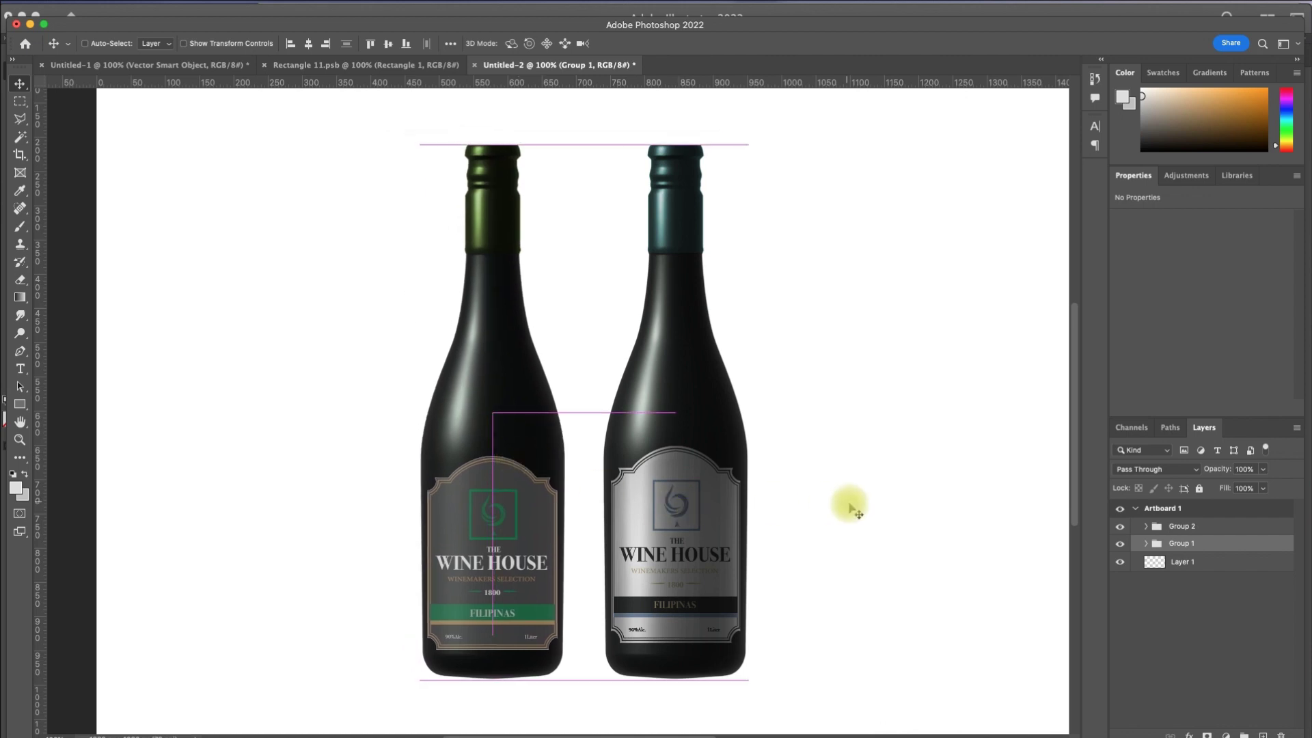
click(1182, 563)
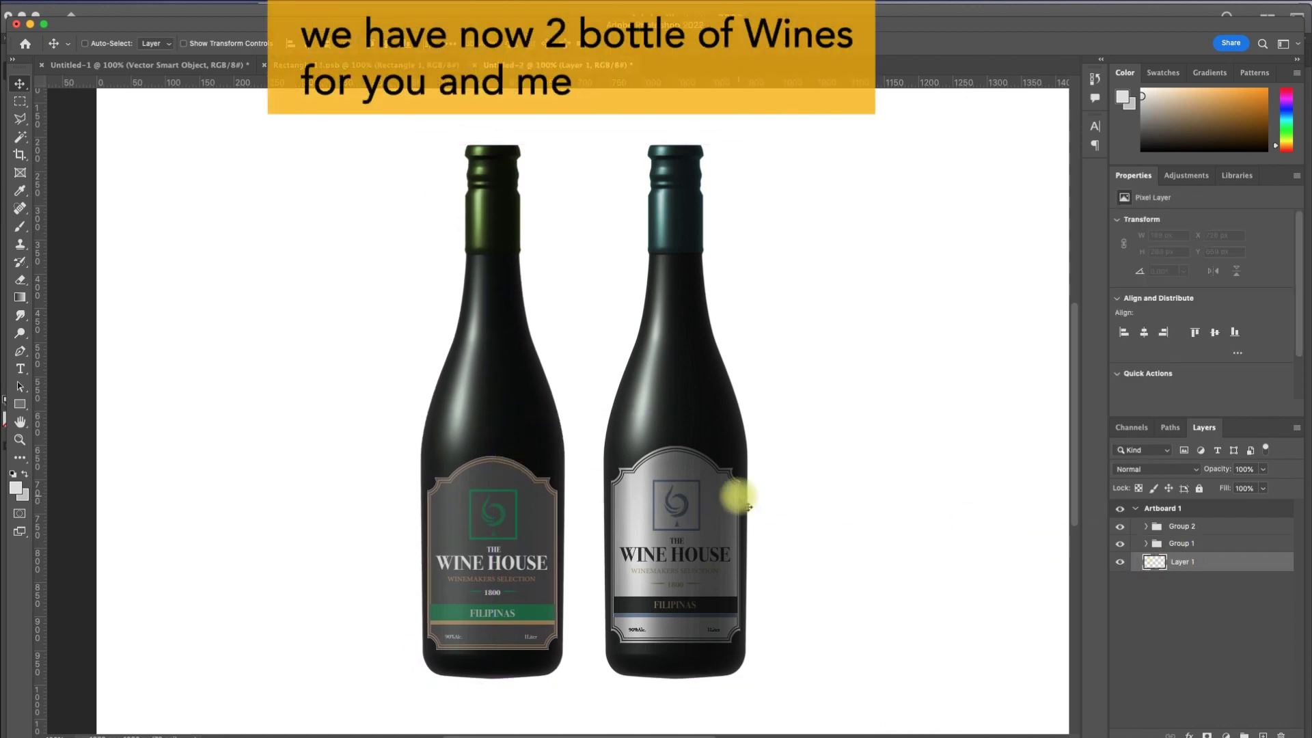
click(20, 296)
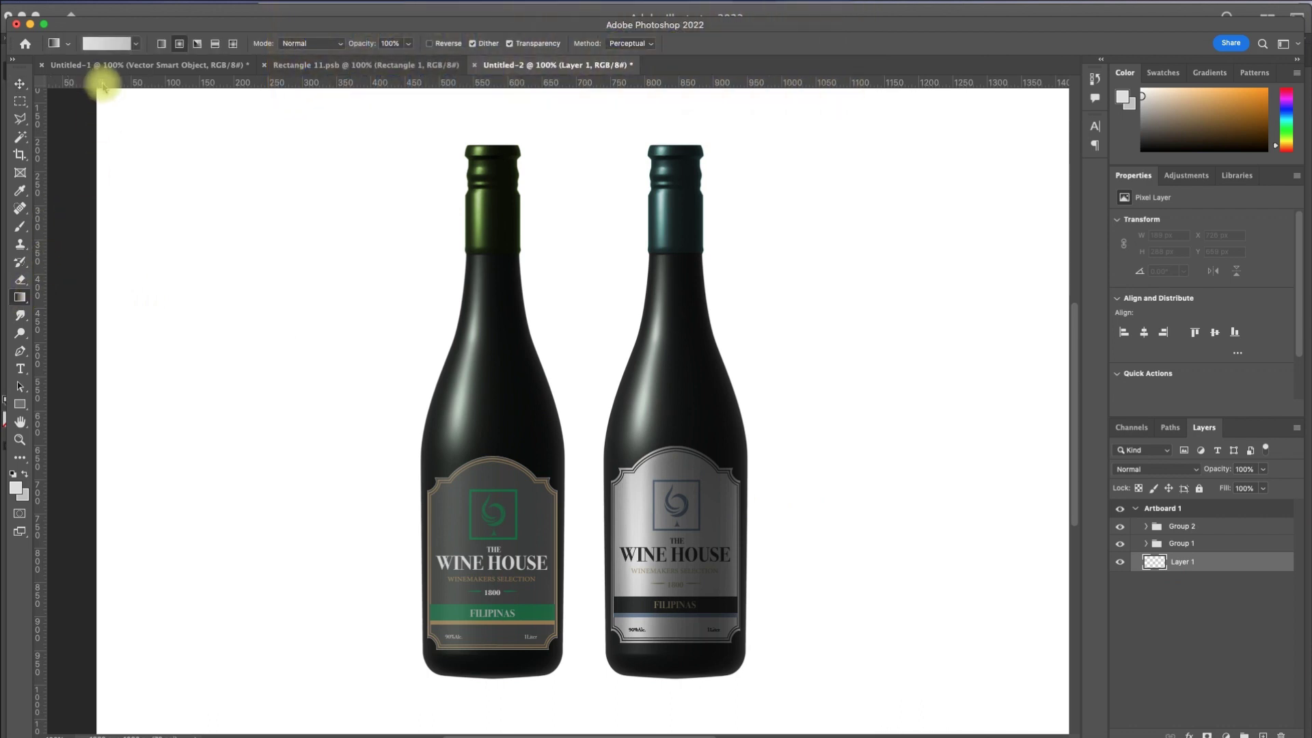
Fill Layer 1's background with a preset gradient from the Grays set
click(133, 47)
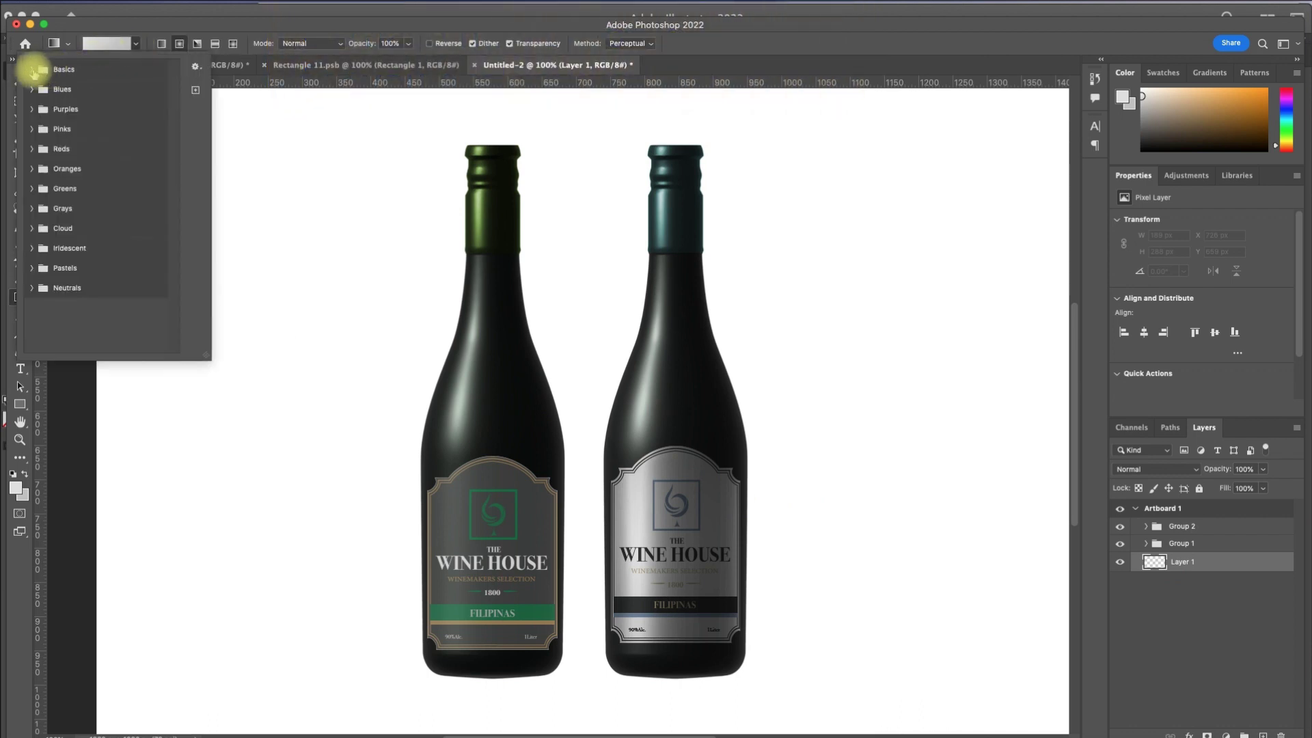
click(30, 70)
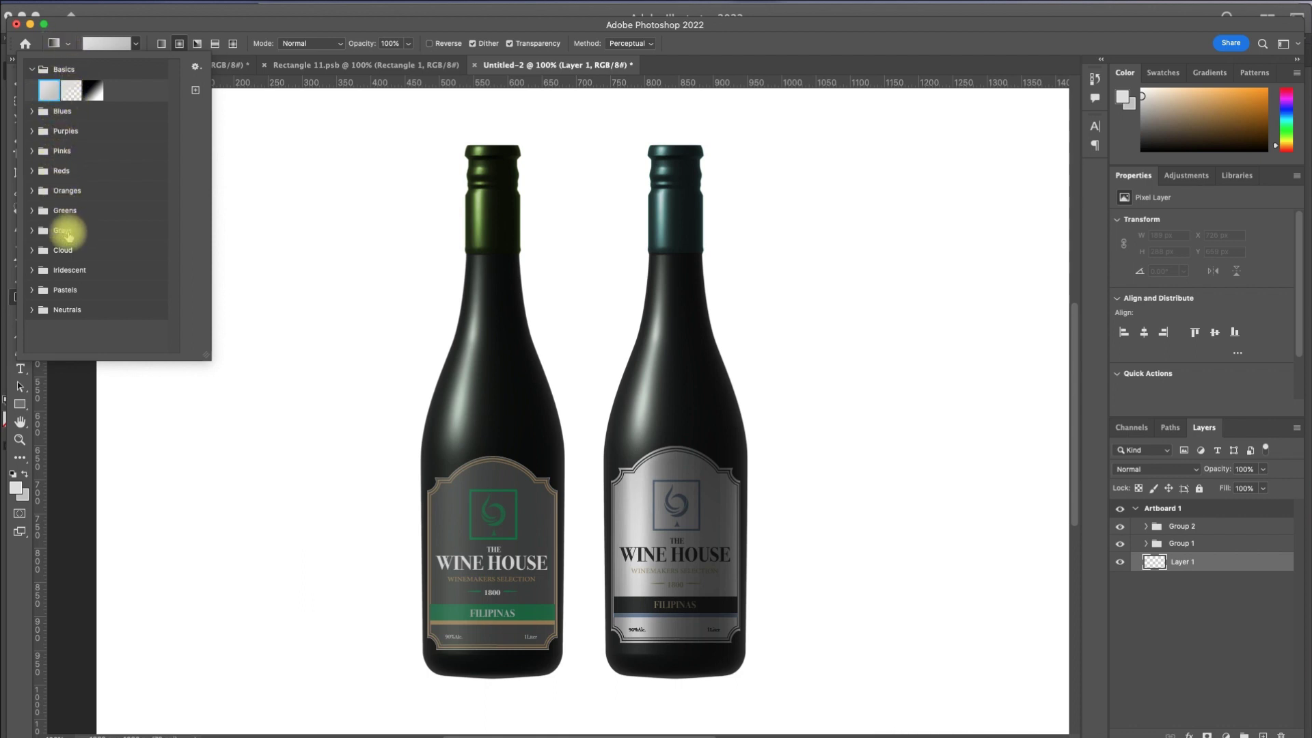
click(68, 232)
click(140, 276)
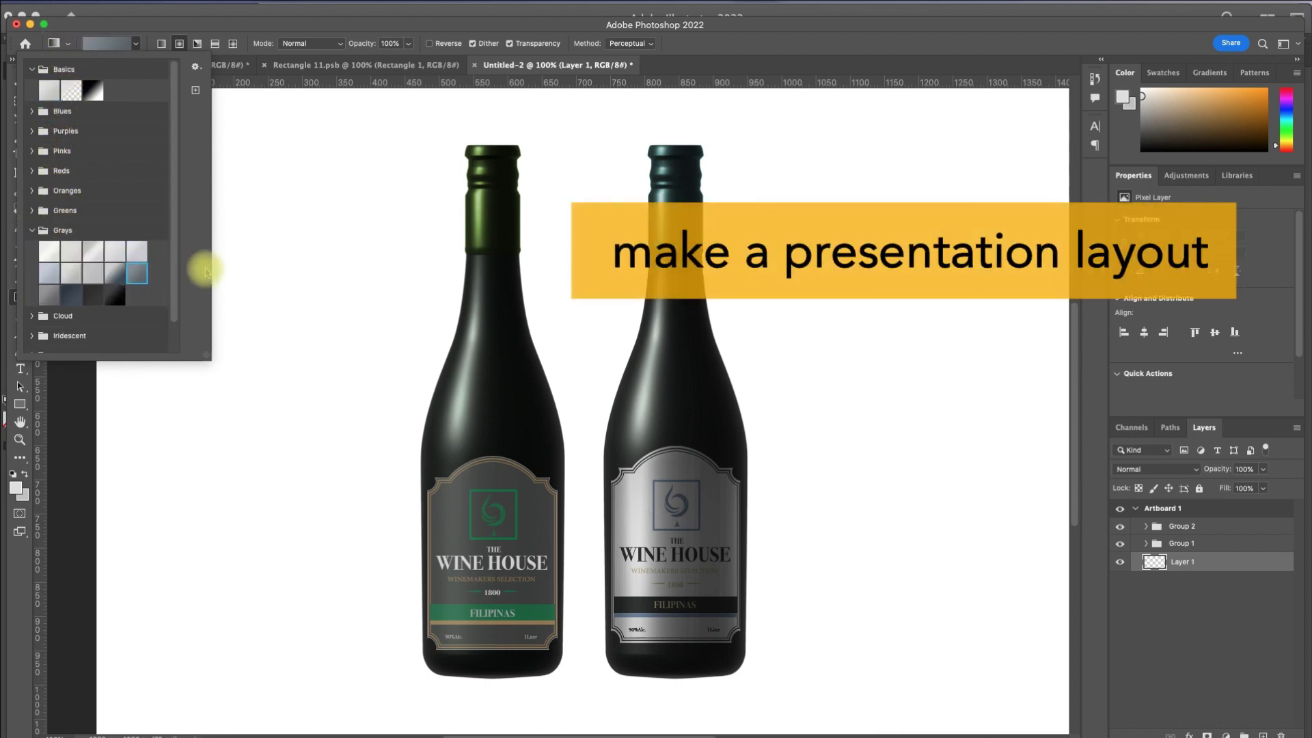
drag(604, 435, 970, 665)
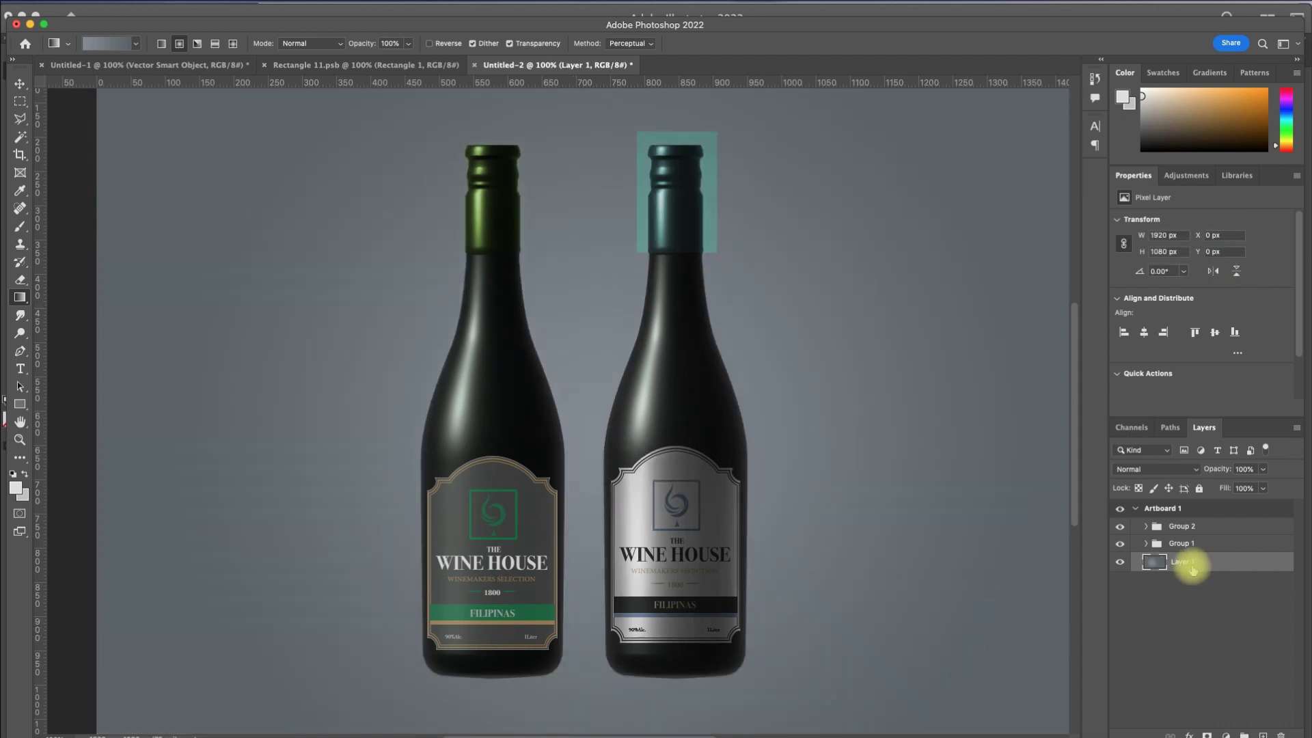
Erase the teal tint spilling around the second bottle's neck on the Hue/Saturation 2 mask
click(1146, 526)
click(1210, 545)
key(e)
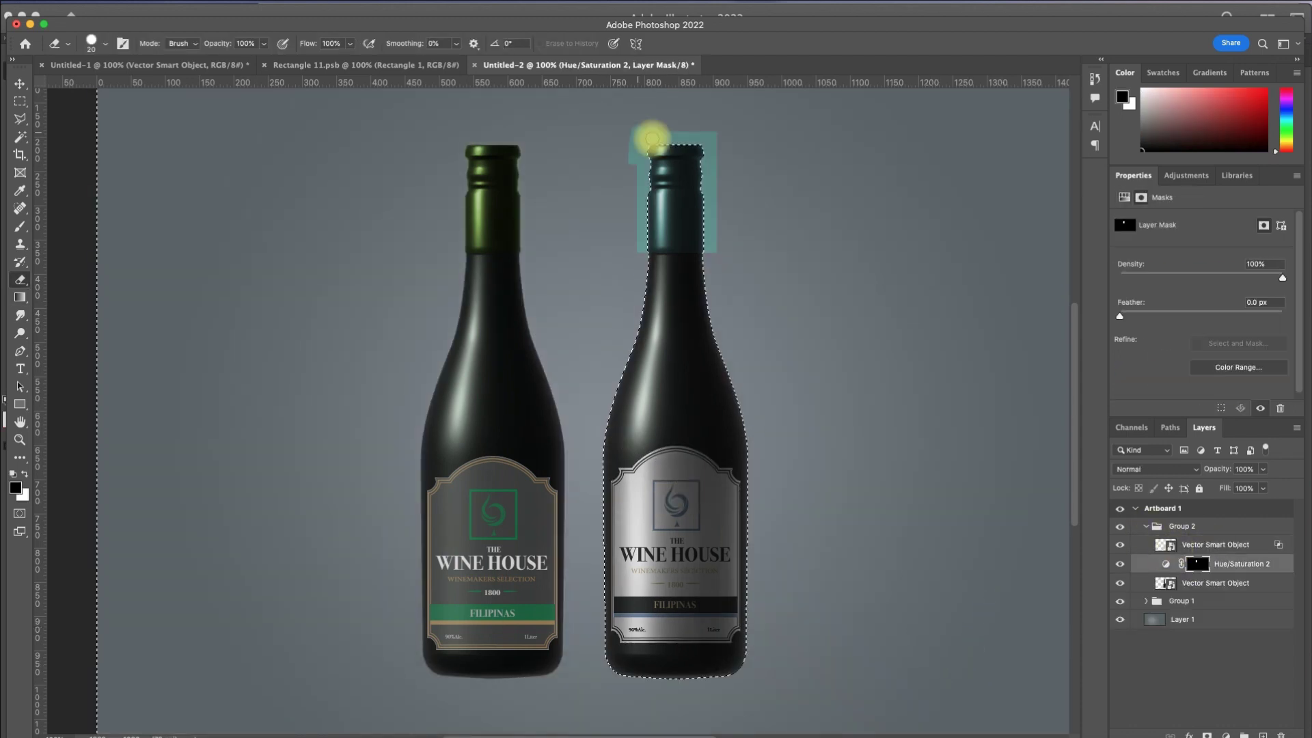
drag(624, 141, 618, 175)
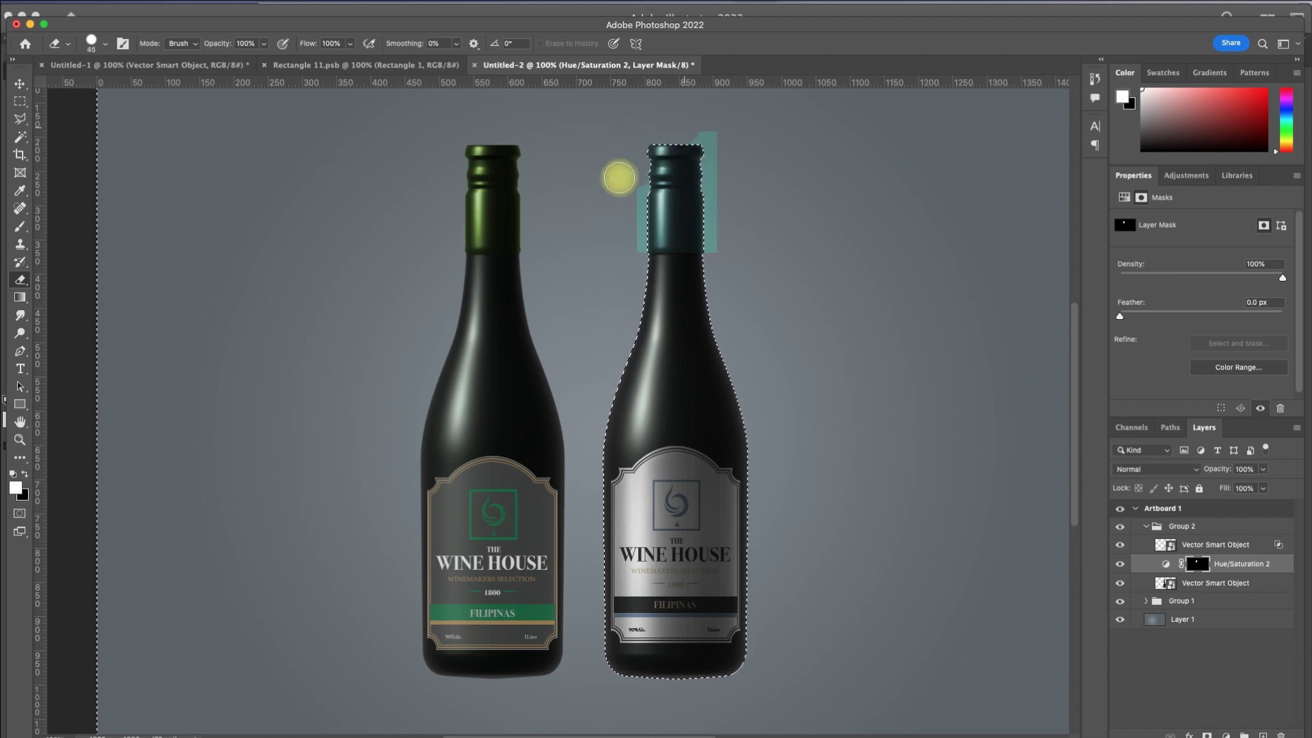
drag(694, 258, 778, 235)
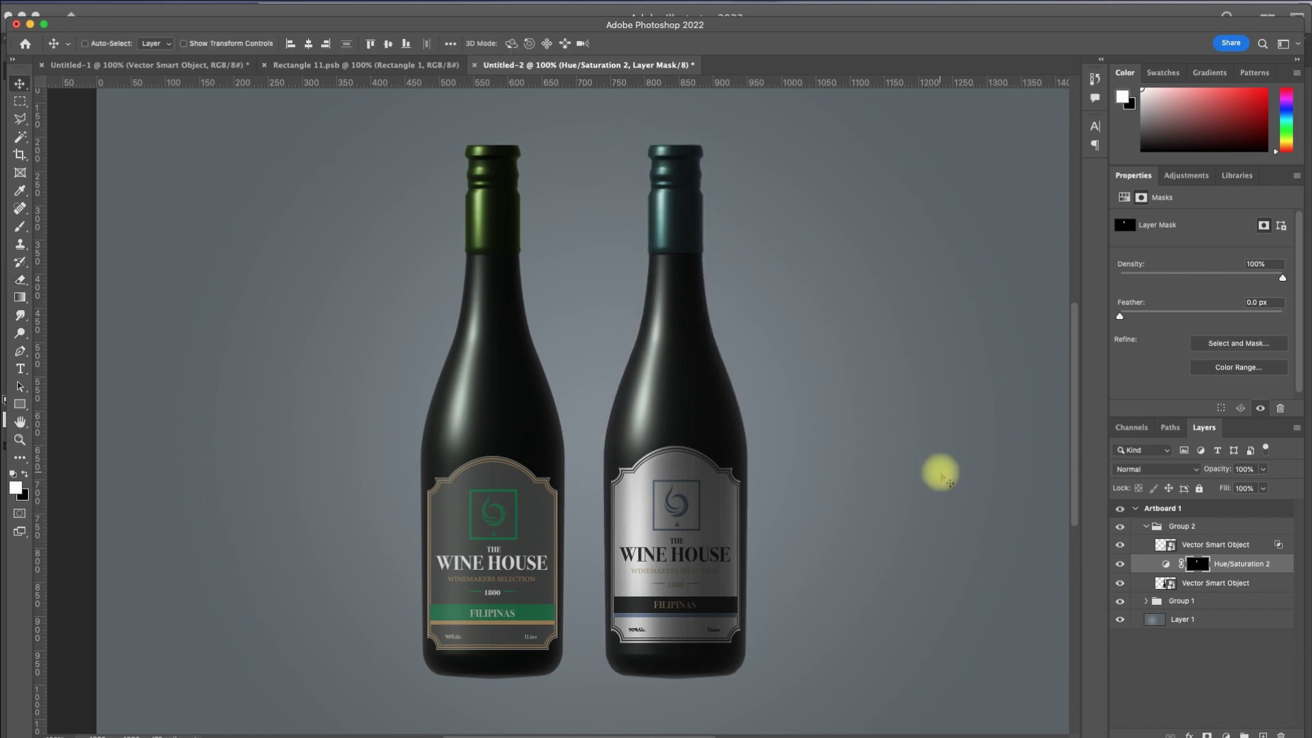
Redraw Layer 1's background as a blue-grey radial gradient
click(1162, 619)
key(v)
key(g)
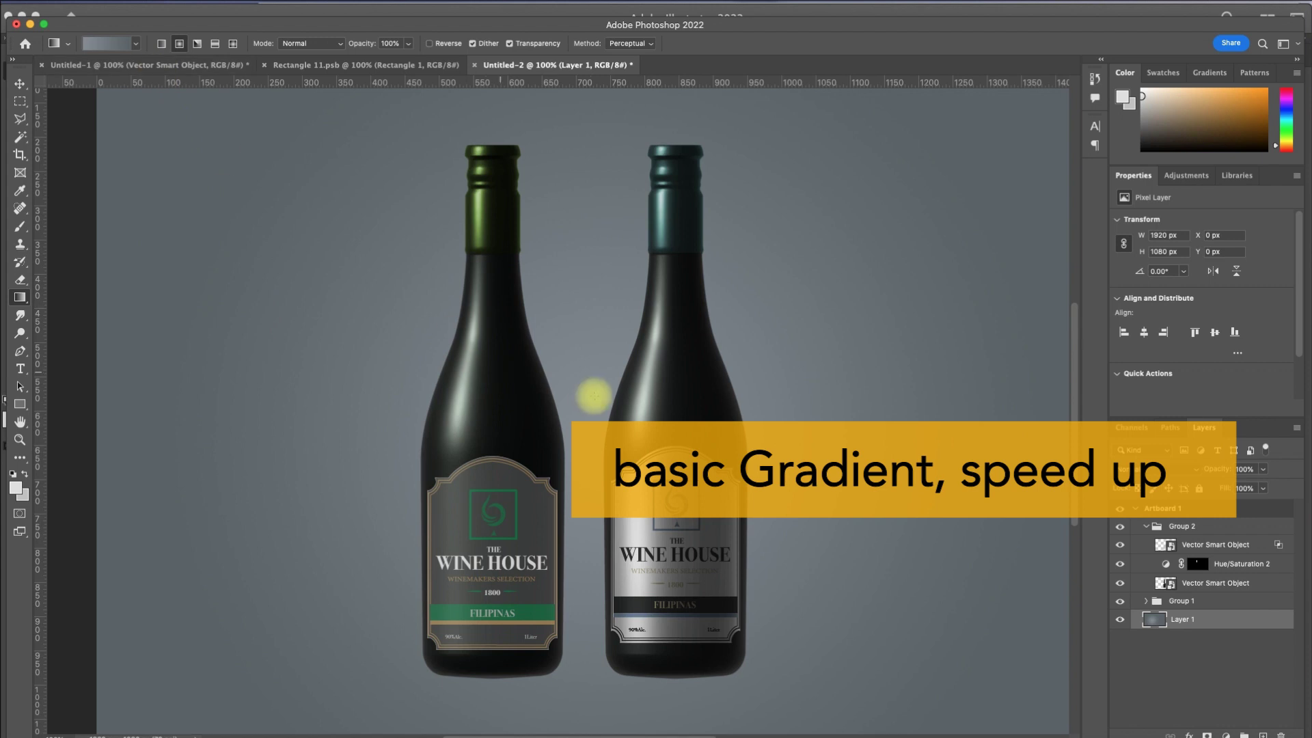
drag(596, 391, 590, 395)
drag(833, 641, 833, 640)
click(102, 43)
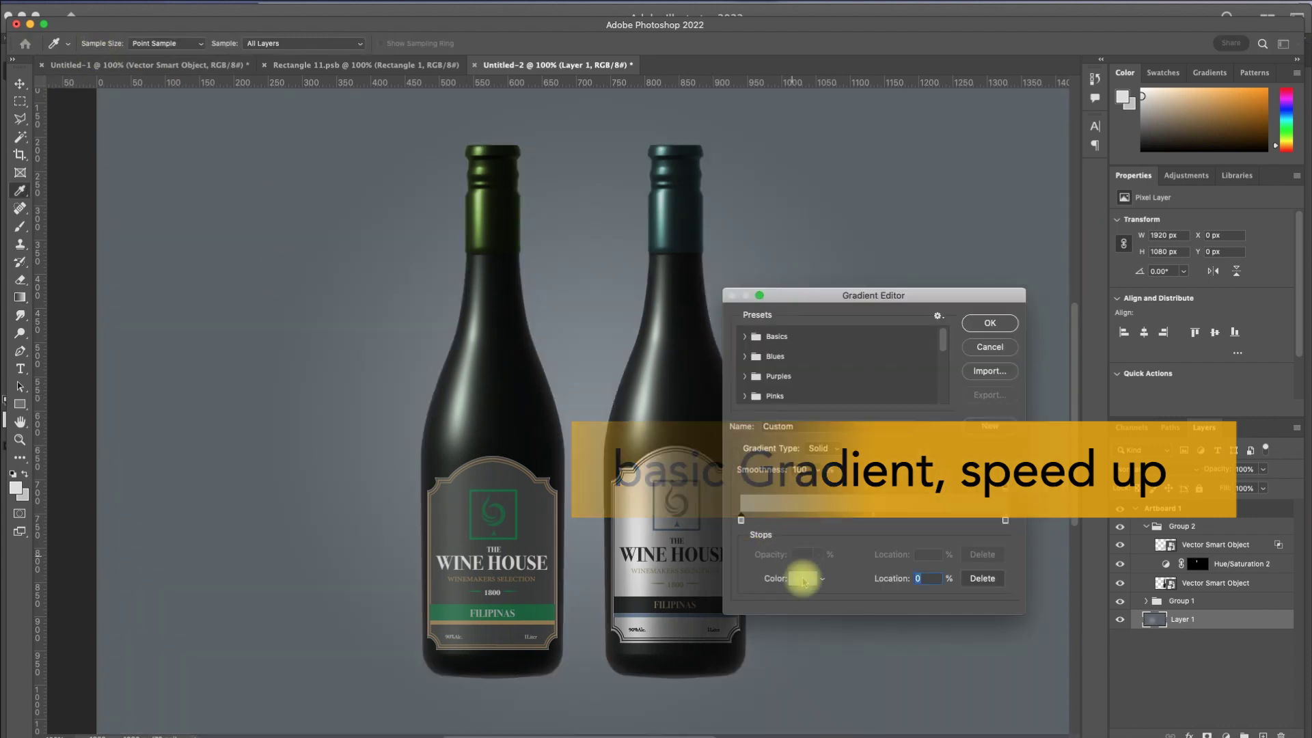
double_click(796, 578)
click(991, 360)
On a new Layer 2, fill a bottom strip with a lighter floor gradient
key(shift+ctrl+alt+n)
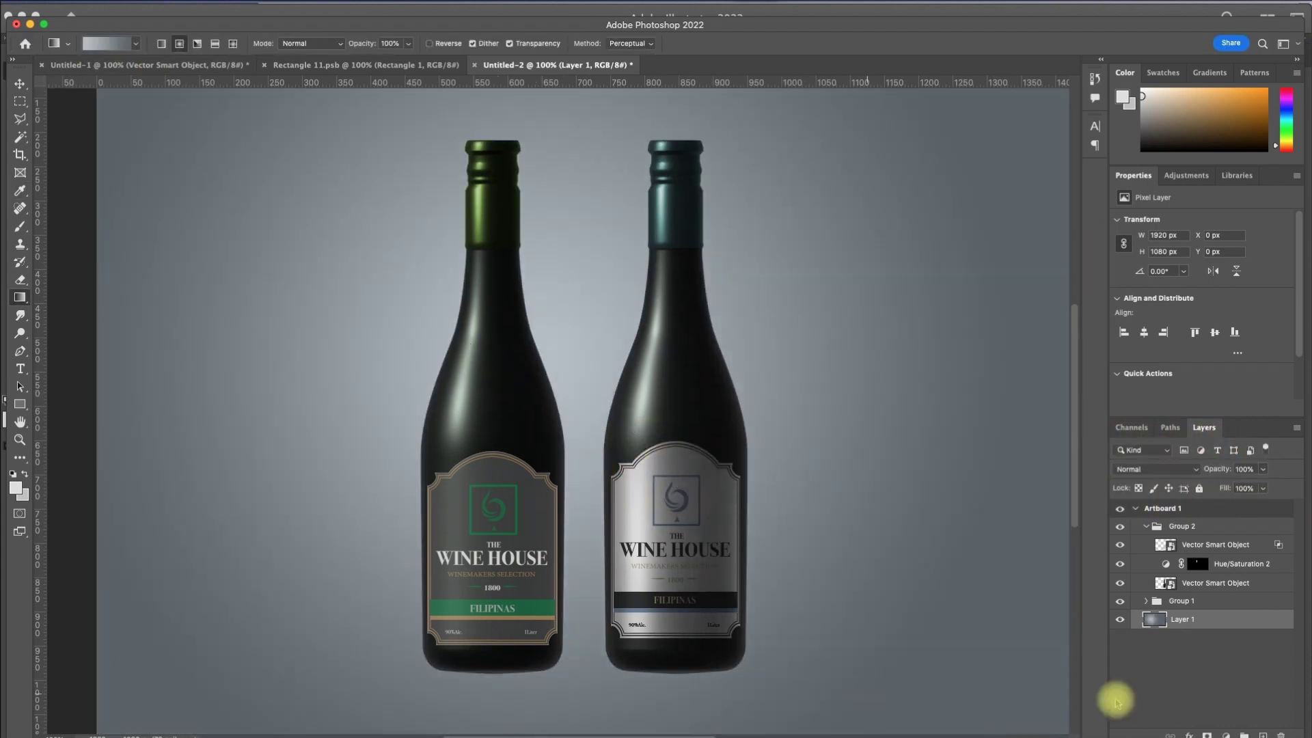
key(ctrl+minus)
drag(1107, 680, 113, 546)
drag(504, 552, 503, 619)
key(ctrl+d)
Flip the bottle copy vertically into a reflection beneath the bottles
key(b)
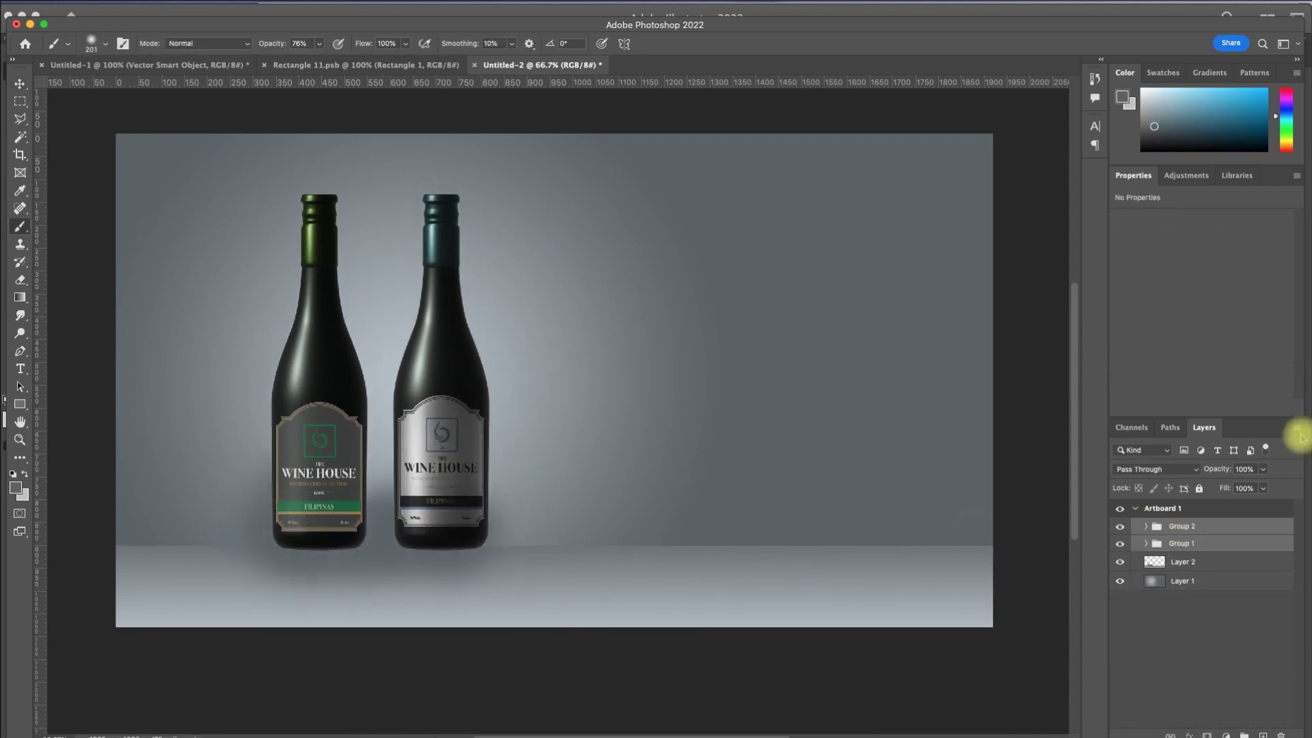
click(406, 580)
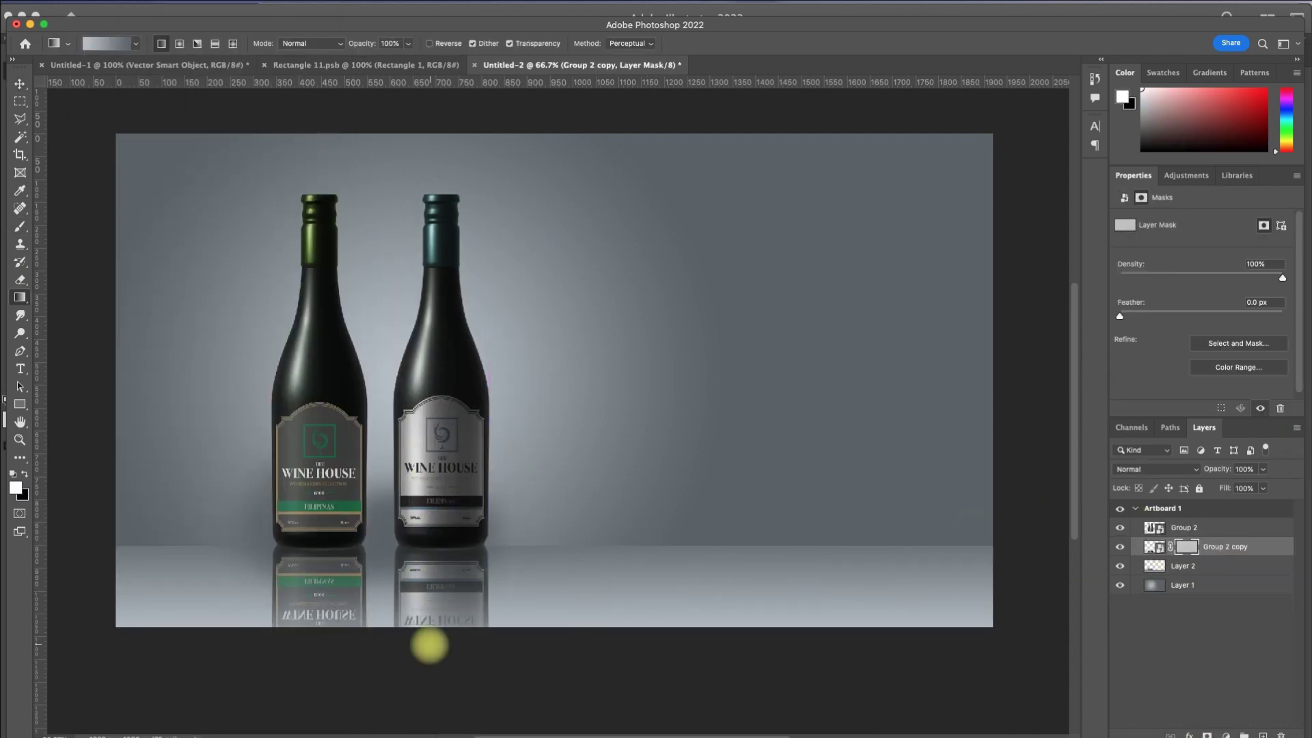
click(576, 349)
Type the two-line title 'The' / 'WINEHOUSE', correcting the misspelled second line
text(The)
key(Return)
text(WIneHou)
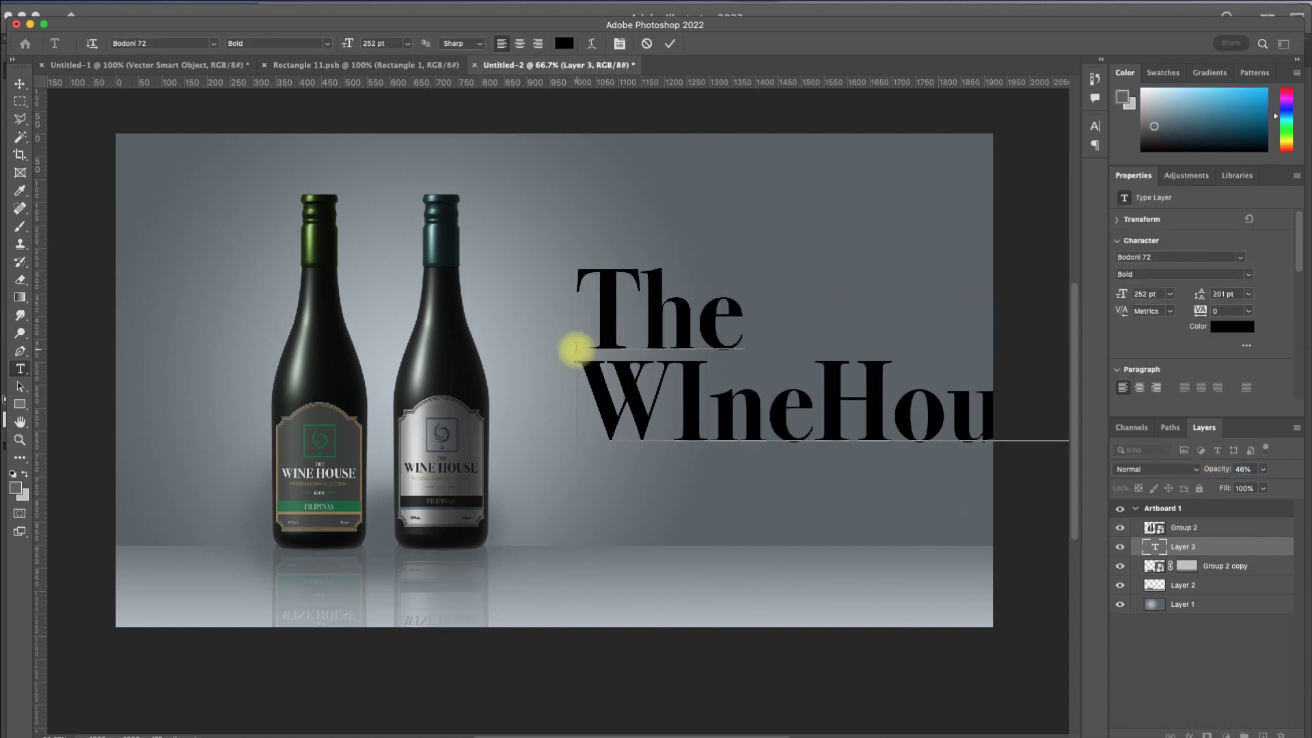
double_click(668, 375)
text(WINEHO)
double_click(773, 386)
Size the title's 'The' at 160 pt and enlarge 'WINEHOUSE' to 174 pt
click(375, 43)
text(160)
double_click(674, 302)
click(375, 43)
text(160)
key(Return)
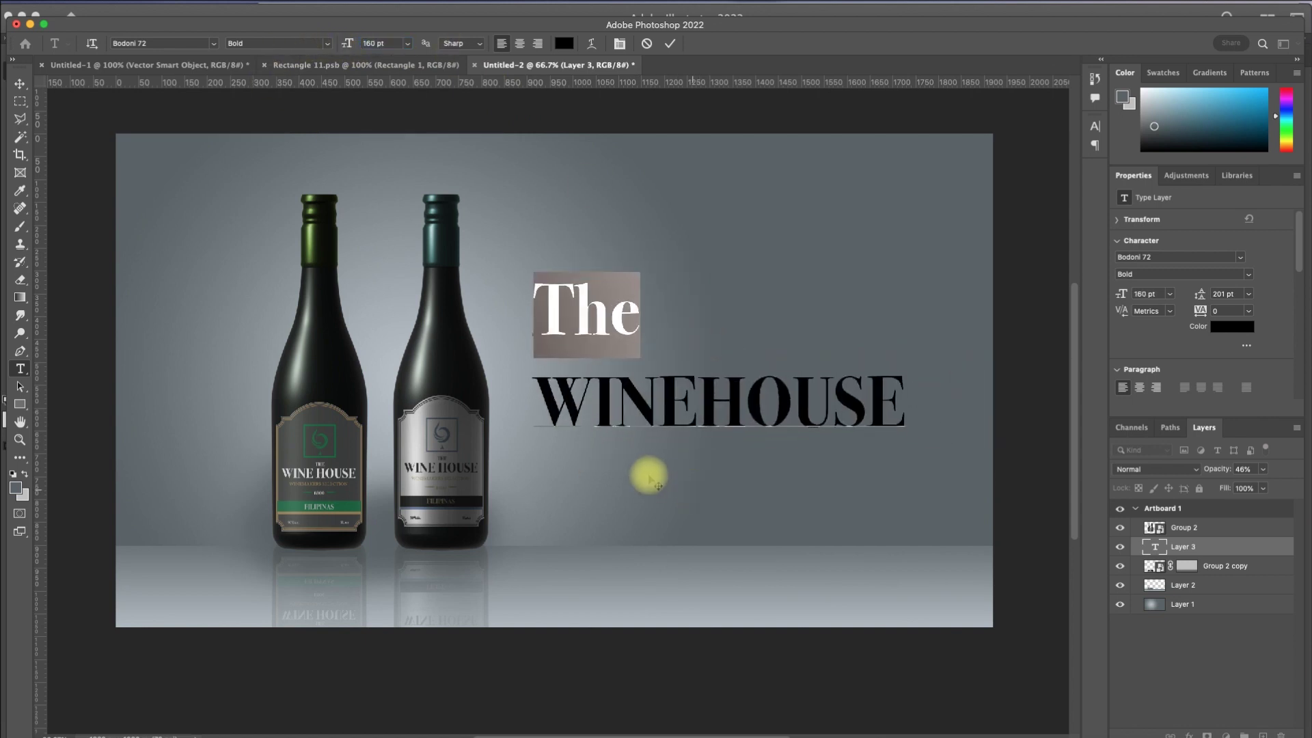
double_click(683, 403)
drag(349, 43, 373, 43)
click(20, 83)
Position the title beside the bottles and colour it light blue
drag(727, 379, 718, 418)
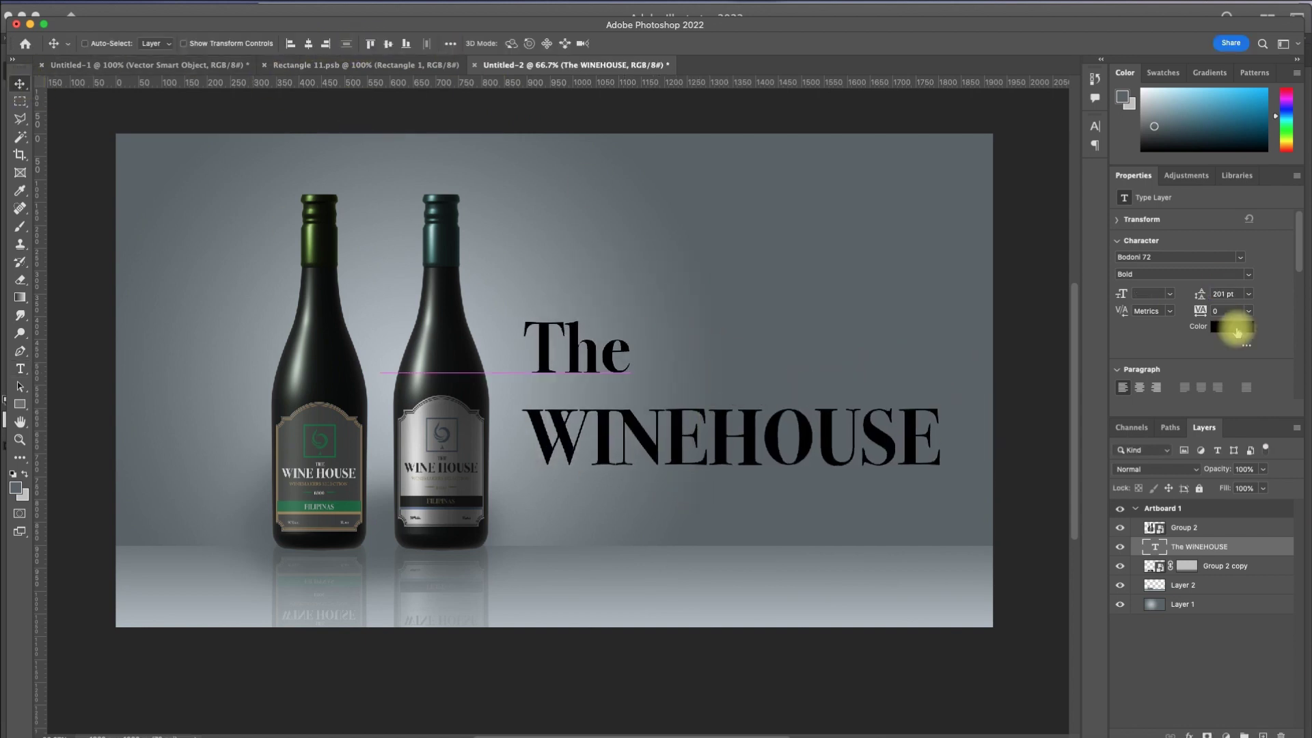
click(1233, 326)
click(1155, 94)
click(937, 347)
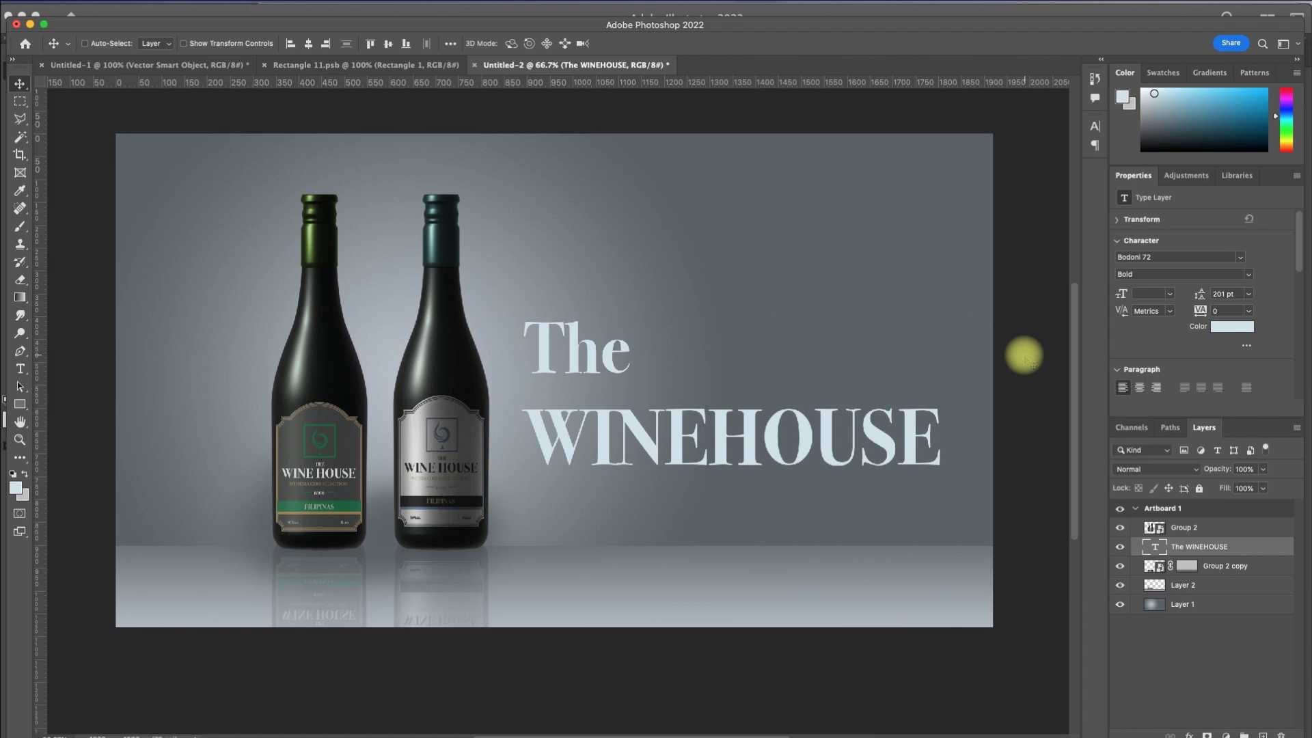
key(super+1)
mouse_move(609, 371)
mouse_down()
mouse_move(654, 380)
mouse_move(648, 397)
mouse_up()
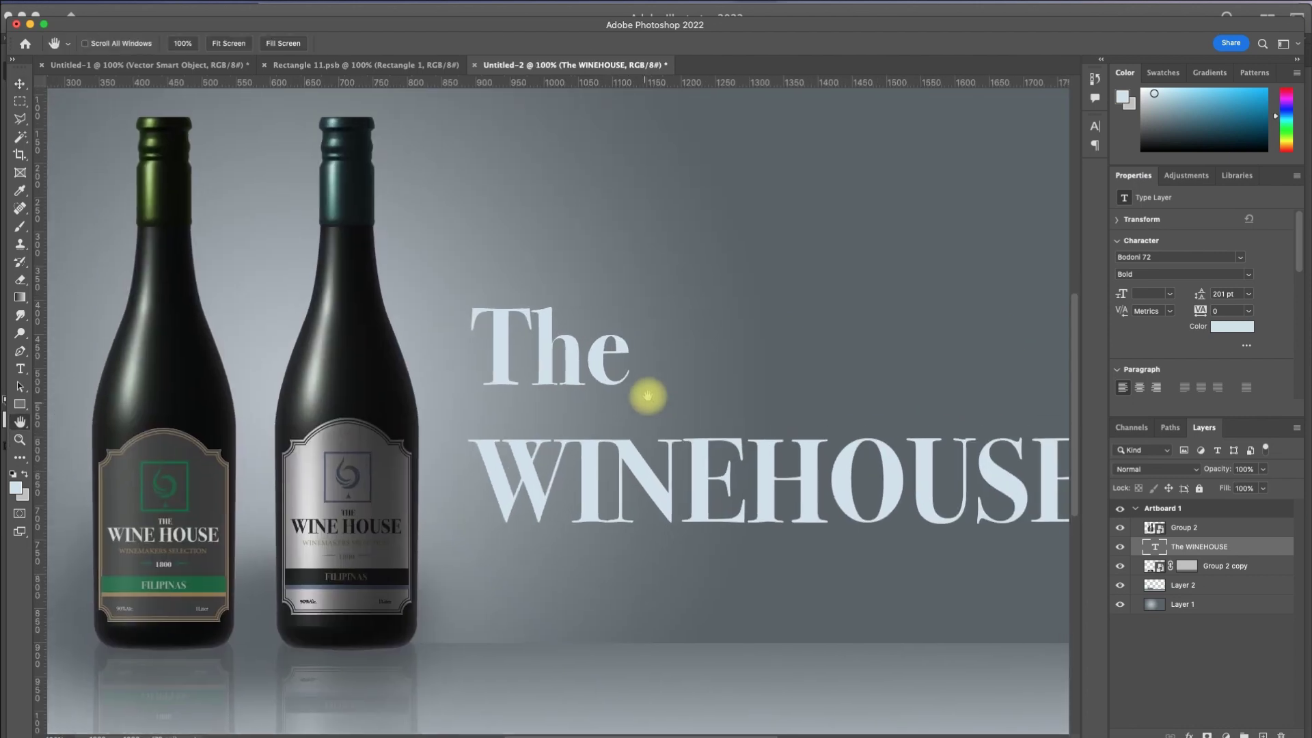
key(super+0)
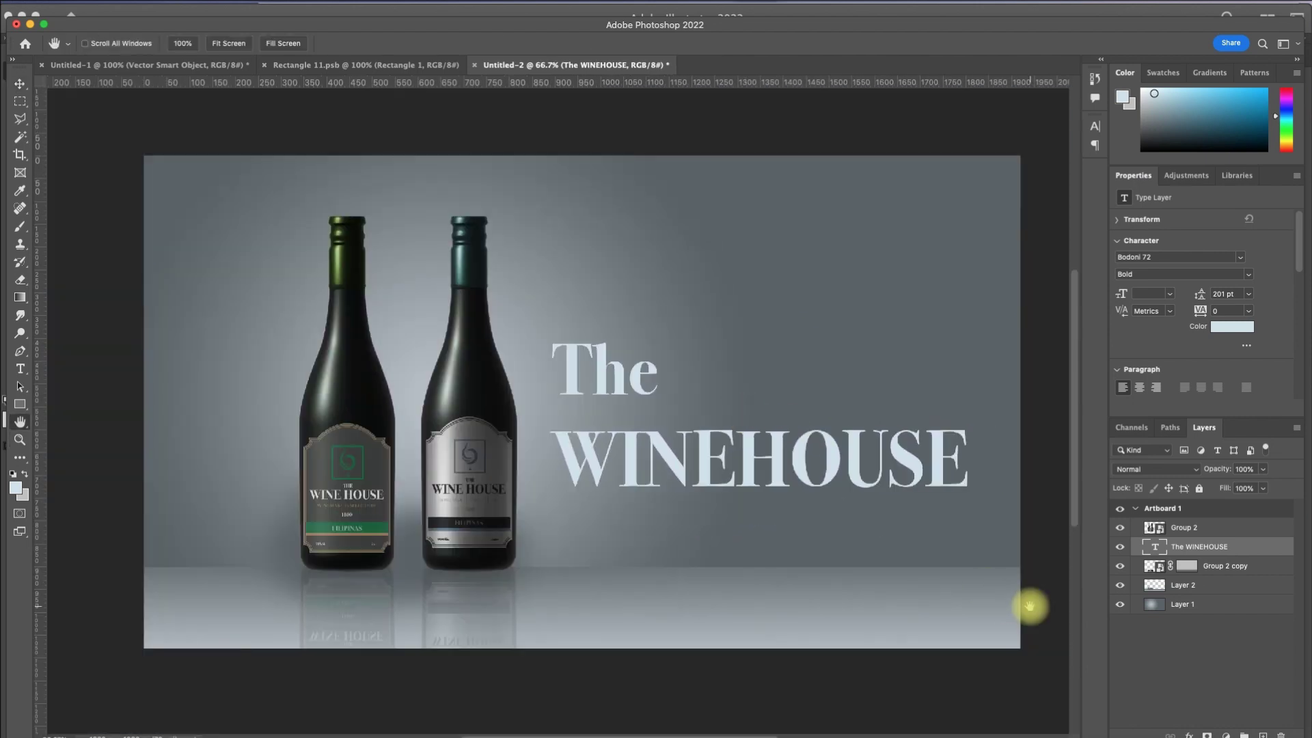